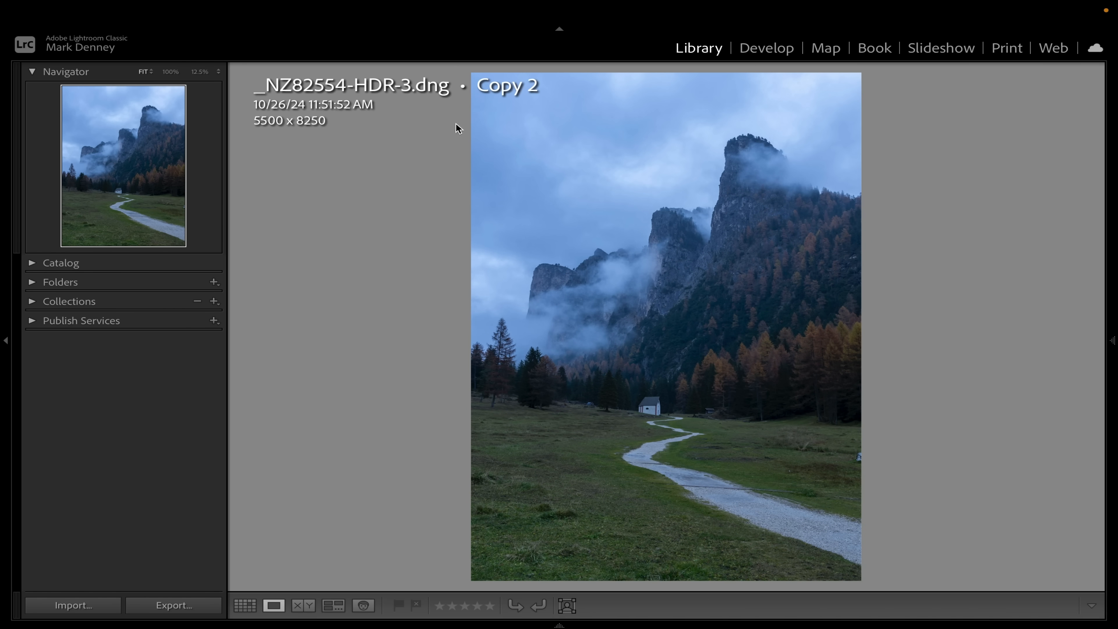
- Hide the photo's info overlay and open the vertical mountain photo for developing
key(i)
key(i)
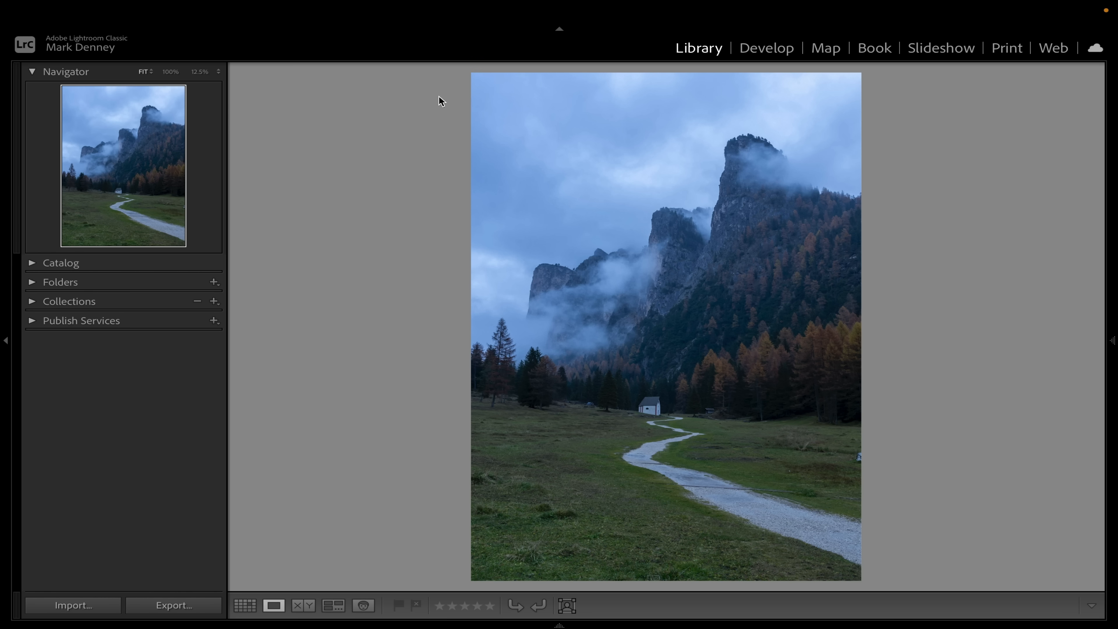
click(787, 50)
click(1056, 318)
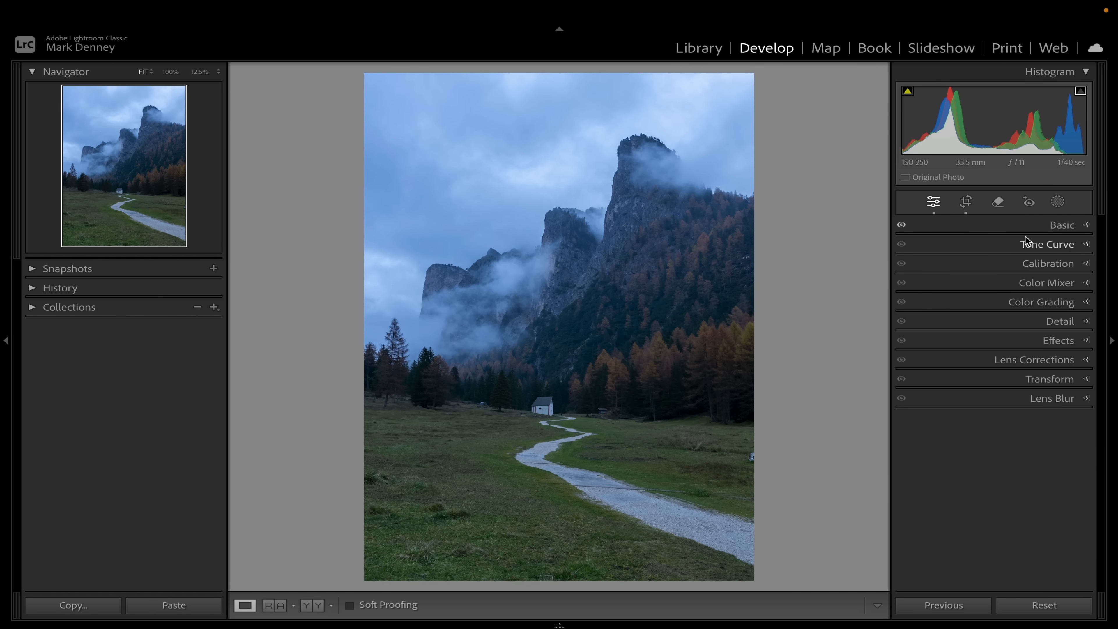
- Crop the photo to the 4 x 5 / 8 x 10 ratio, keeping the upper sky, cutting the lower foreground and trimming both sides slightly
click(965, 203)
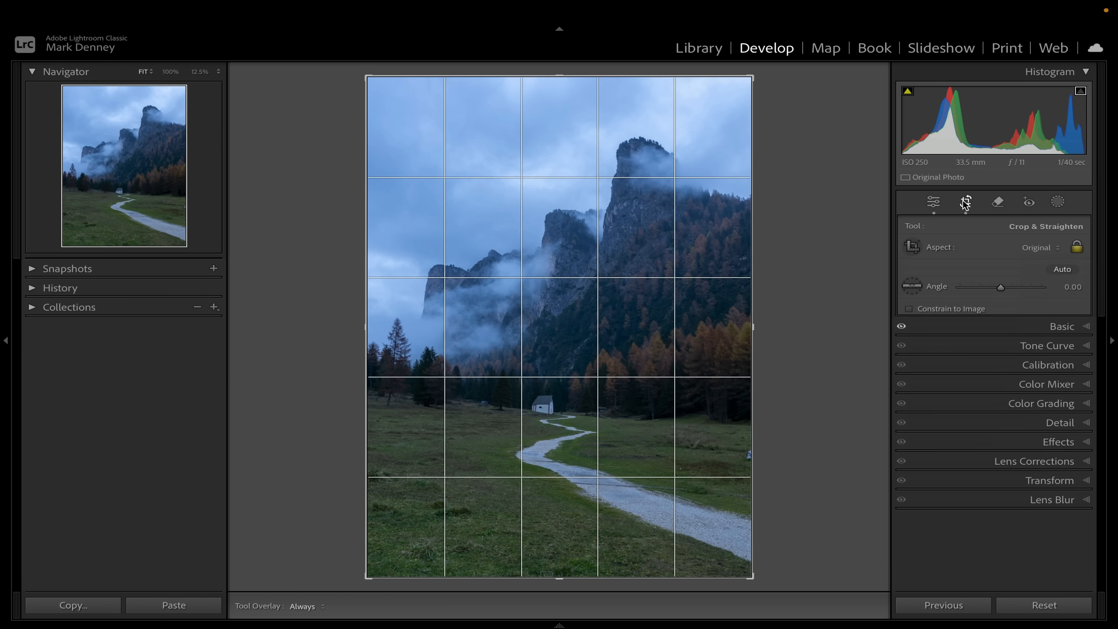
click(1044, 249)
click(1022, 296)
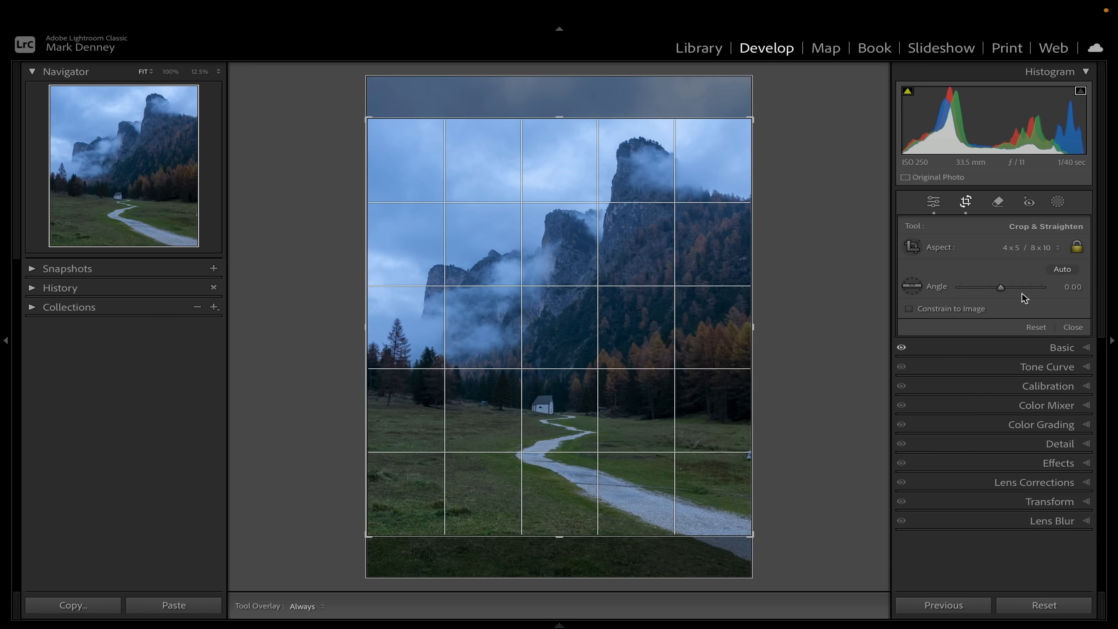
drag(531, 257, 542, 296)
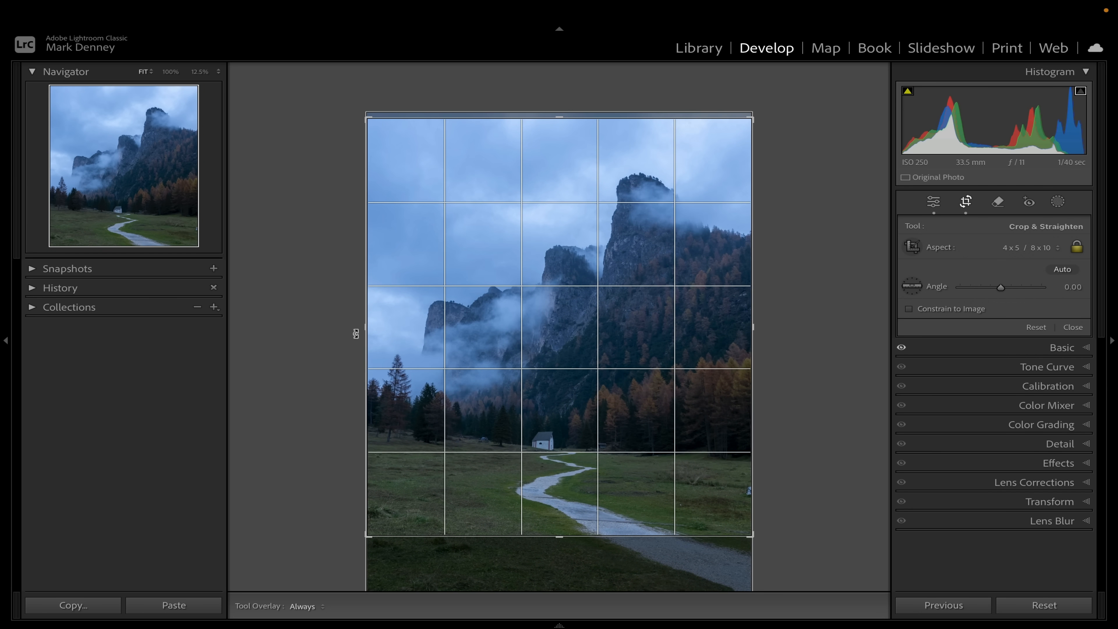
drag(364, 327, 369, 329)
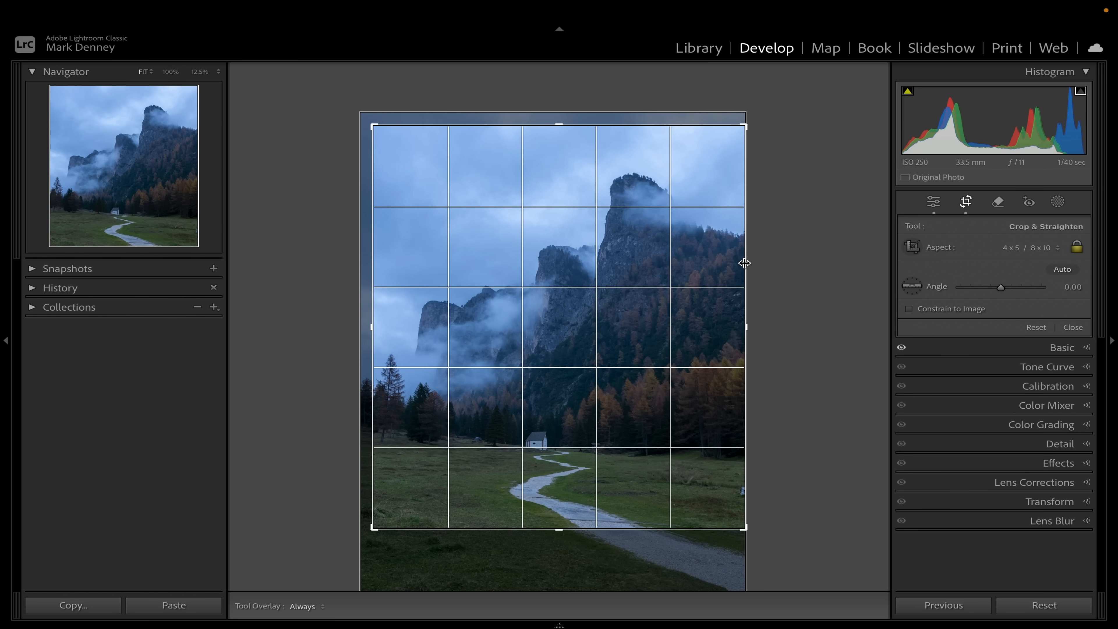
drag(744, 263, 741, 262)
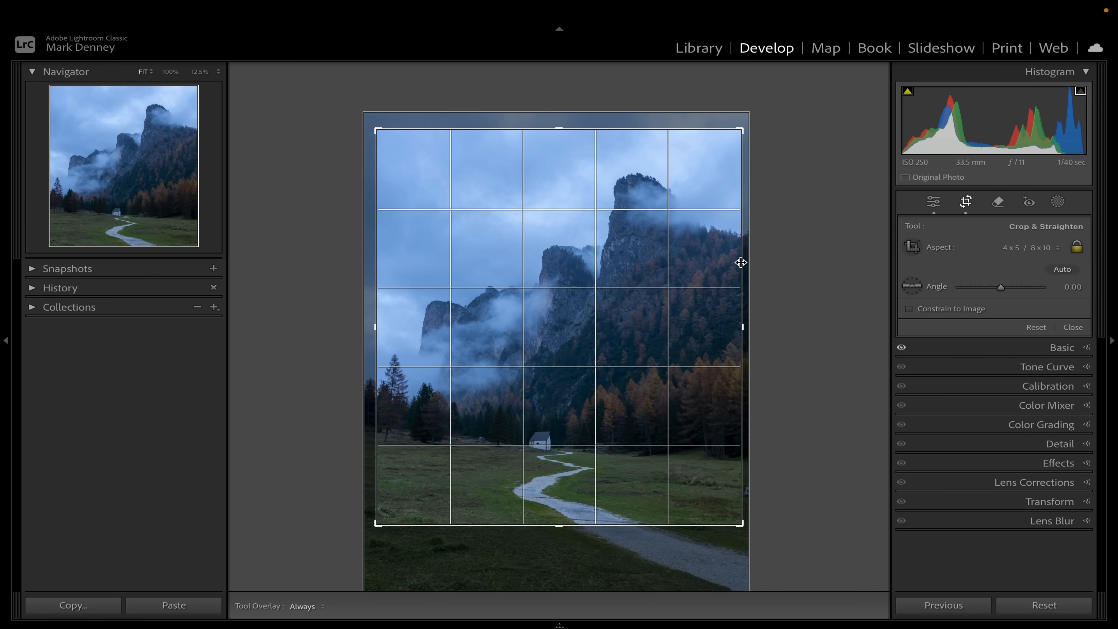
key(Return)
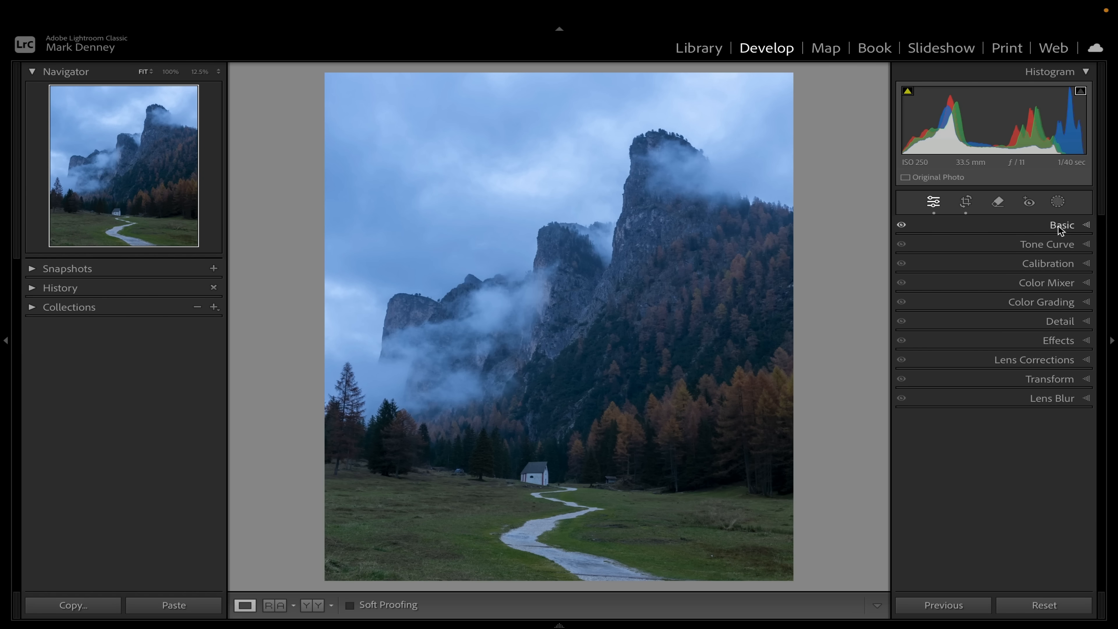
- Set the global tone to Exposure +0.15, Highlights -50, Shadows +73 and Blacks 0
click(1058, 226)
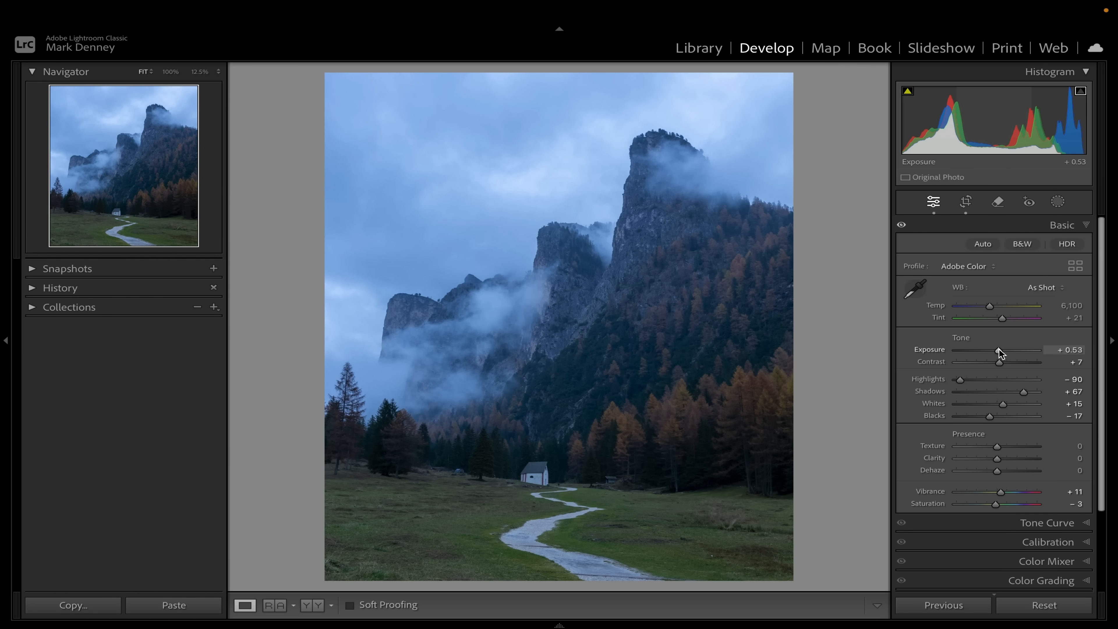
drag(999, 349, 998, 351)
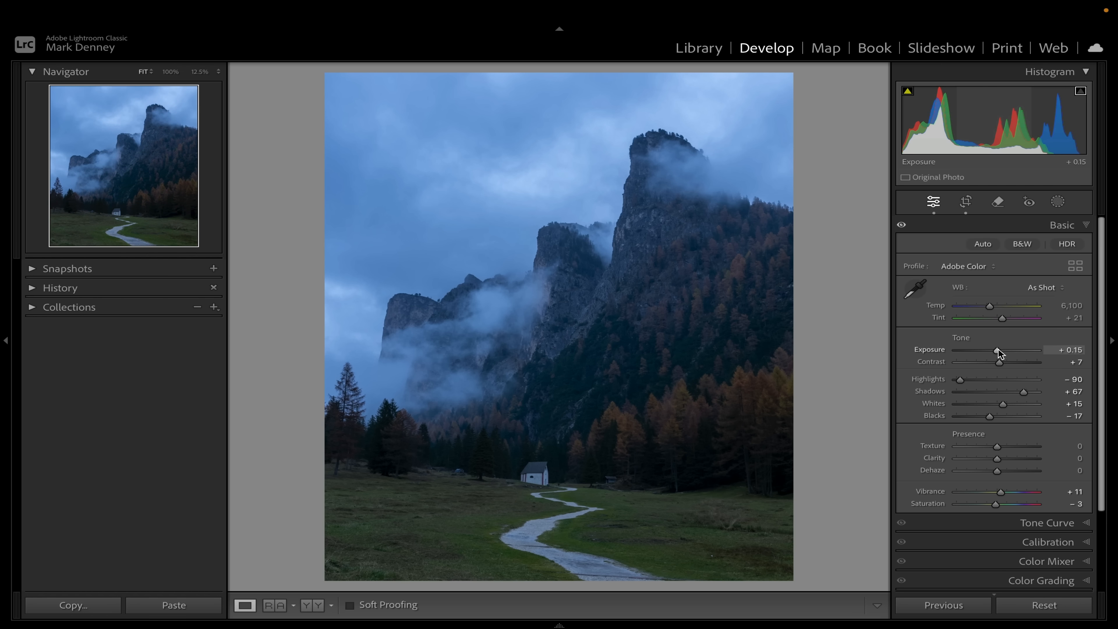
click(978, 380)
drag(977, 380, 977, 380)
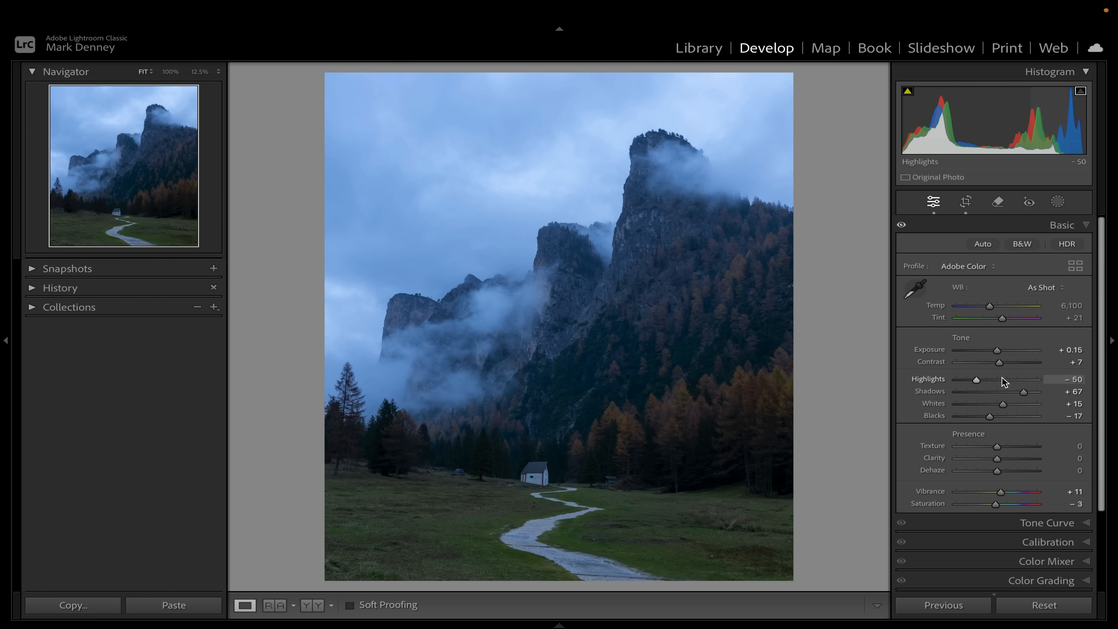
drag(1024, 393, 1026, 392)
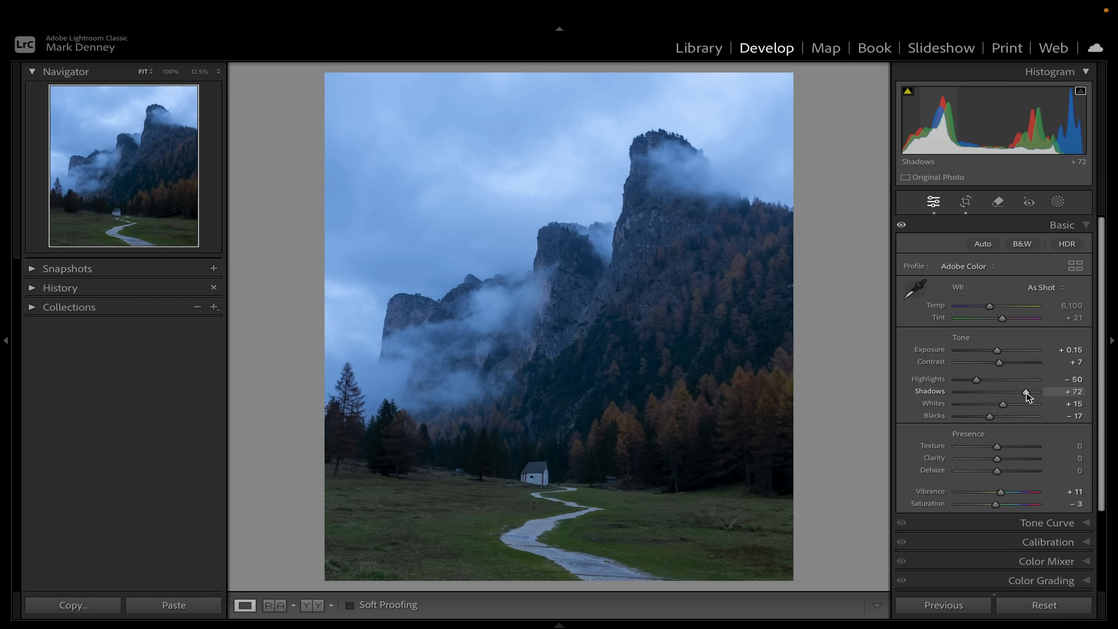
double_click(990, 416)
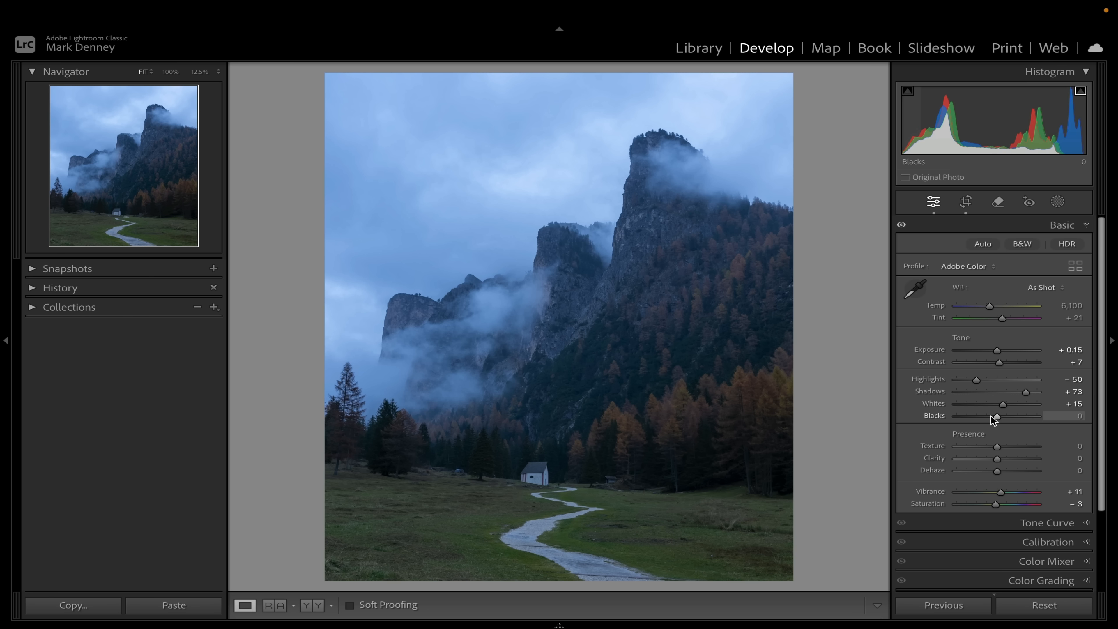
- Set Clarity to -20 and Texture to +15, reset Vibrance and Saturation to 0, and adjust Dehaze slightly
click(986, 458)
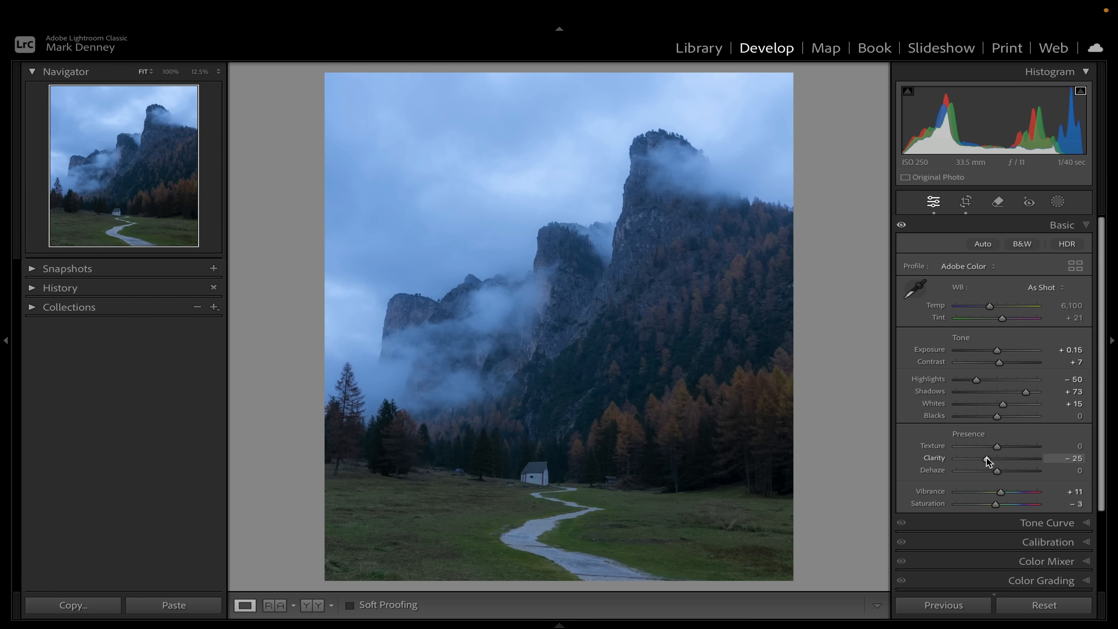
click(1003, 446)
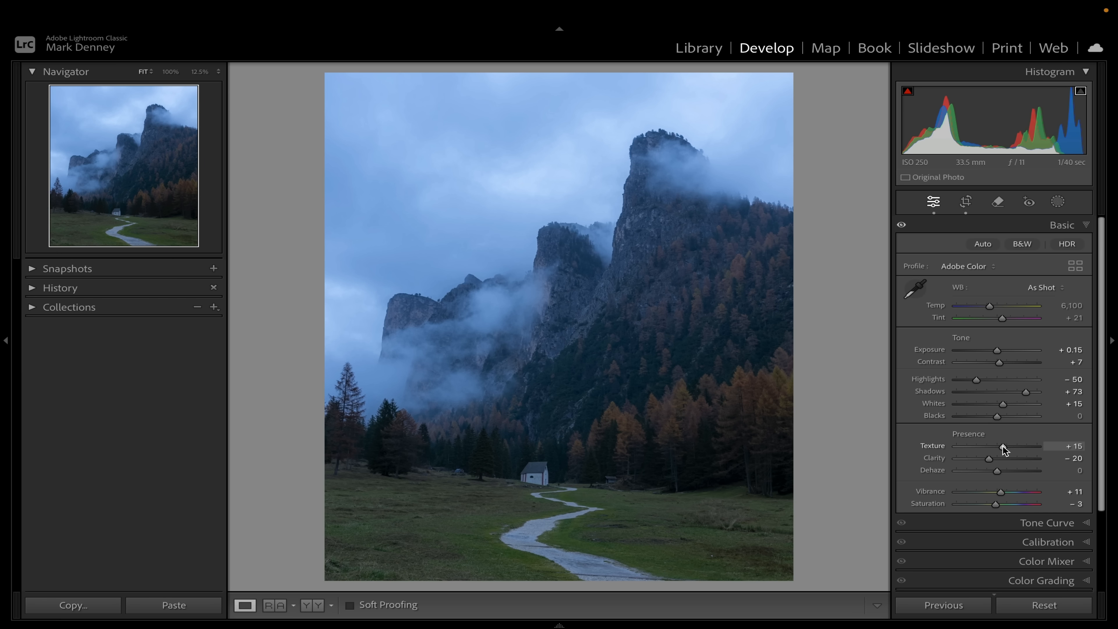
double_click(933, 493)
double_click(932, 501)
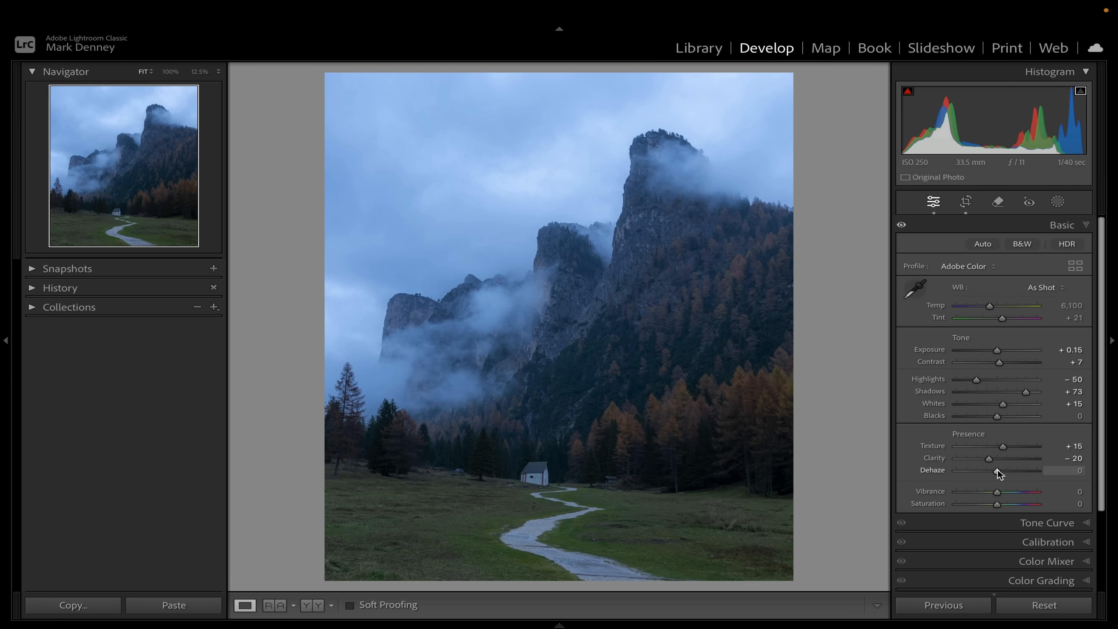
drag(999, 472, 1001, 473)
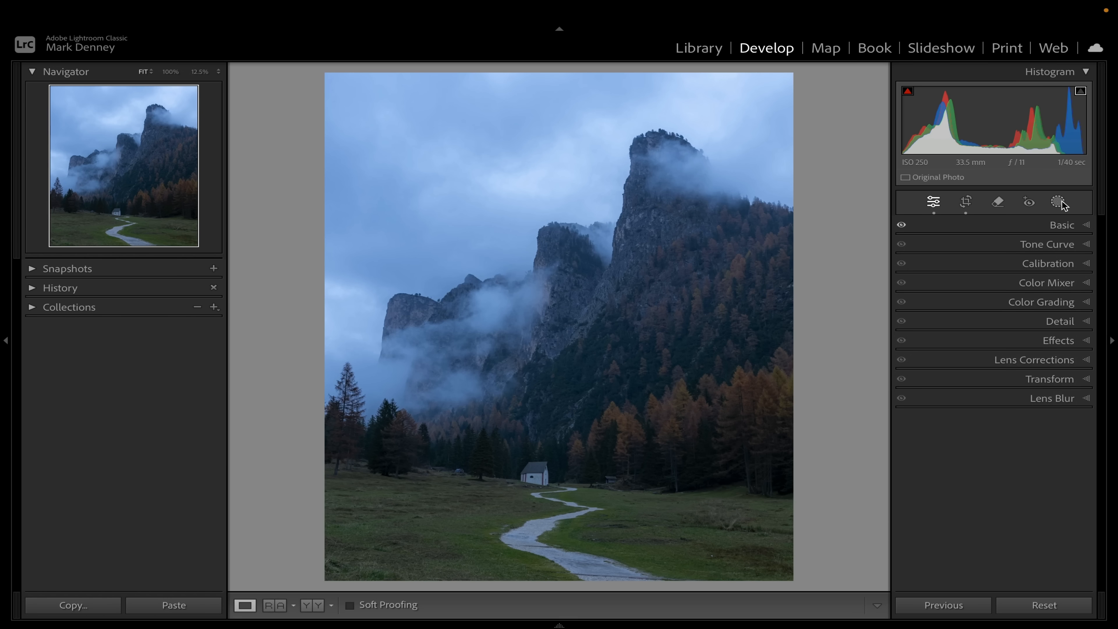
- Add a sky mask and set its Exposure to -0.37, Highlights to -50 and Temp to 31
click(1058, 203)
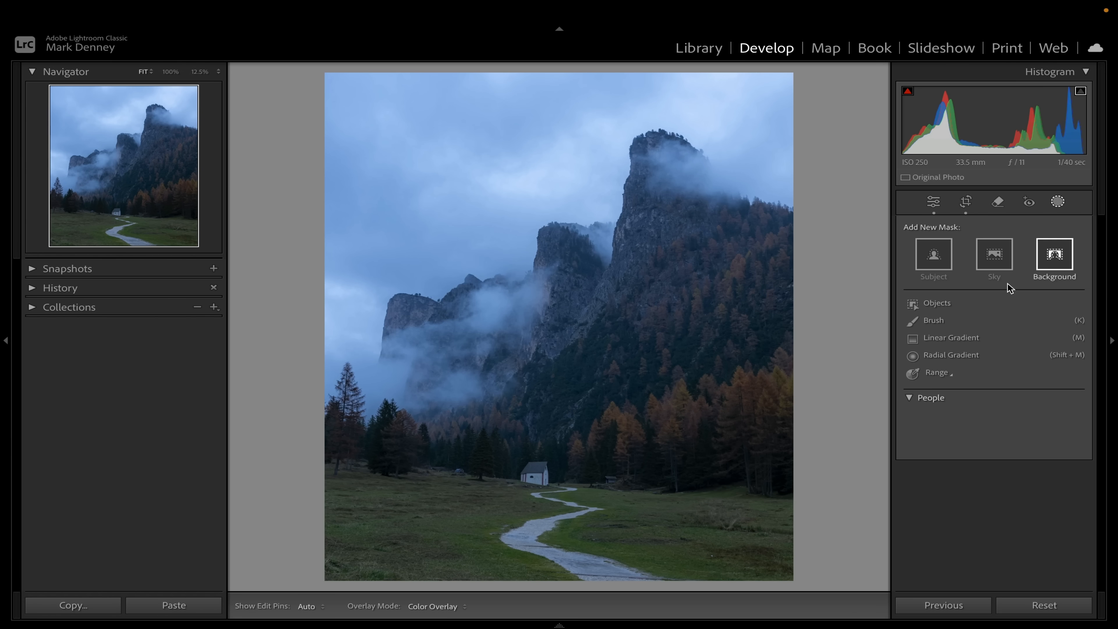
click(995, 256)
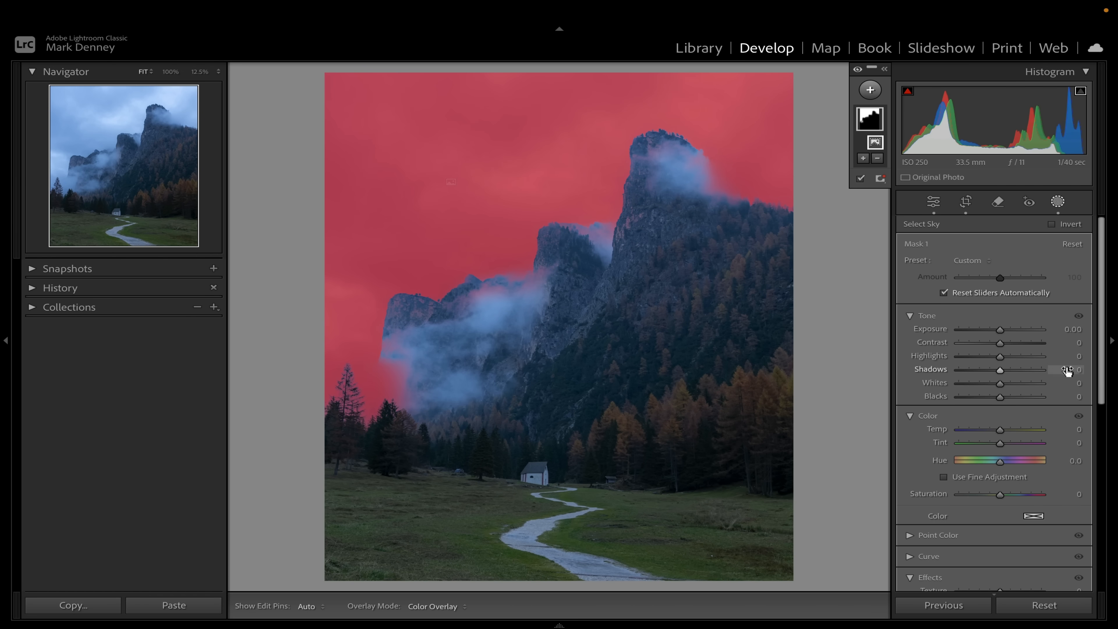
drag(1004, 333, 979, 355)
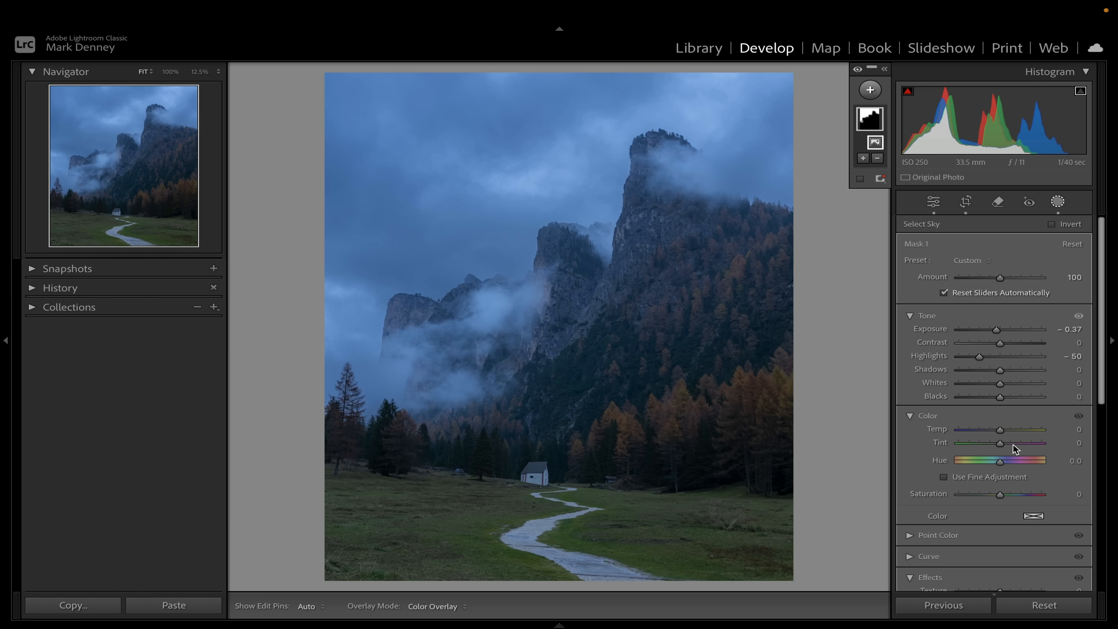
drag(1001, 430, 1014, 429)
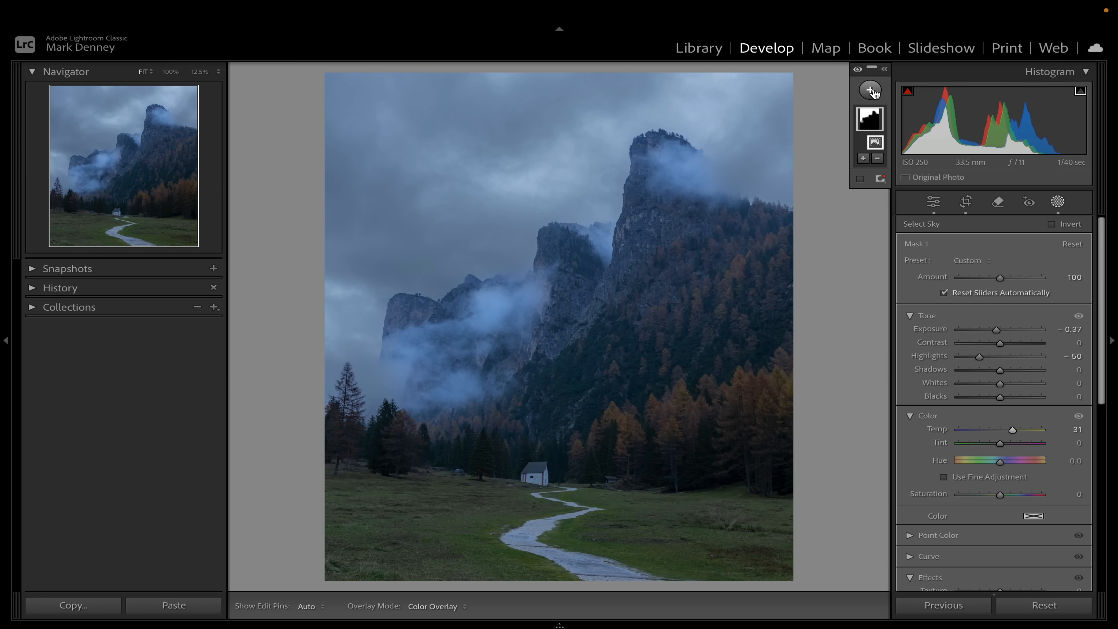
- Add a linear gradient mask running diagonally from the photo's upper-left corner to the mountain fog, with Exposure at -0.45
click(871, 90)
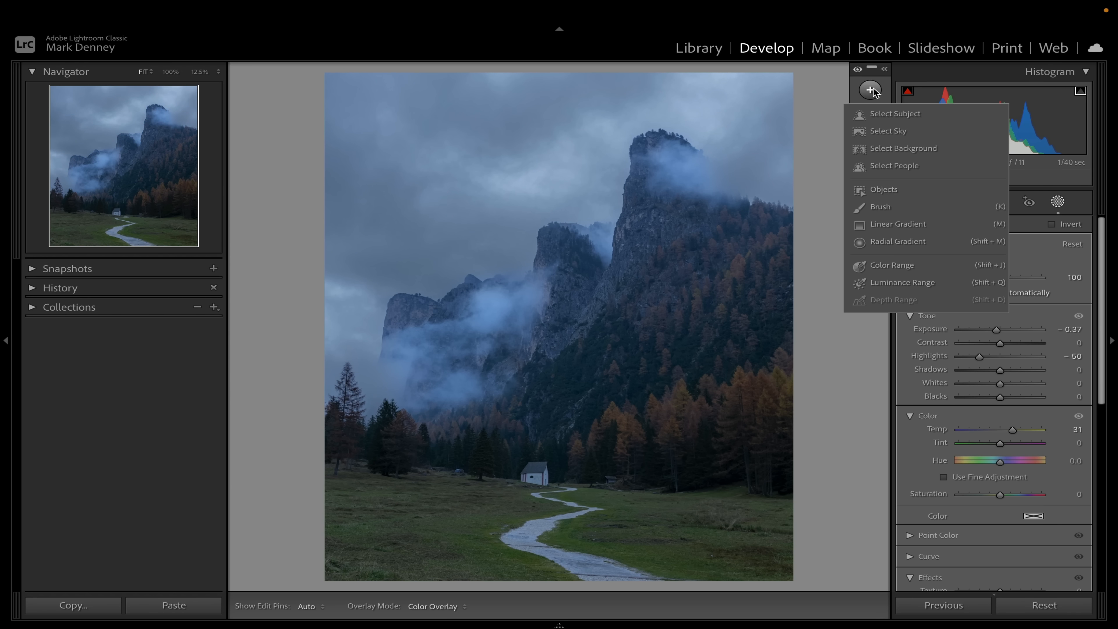
click(881, 225)
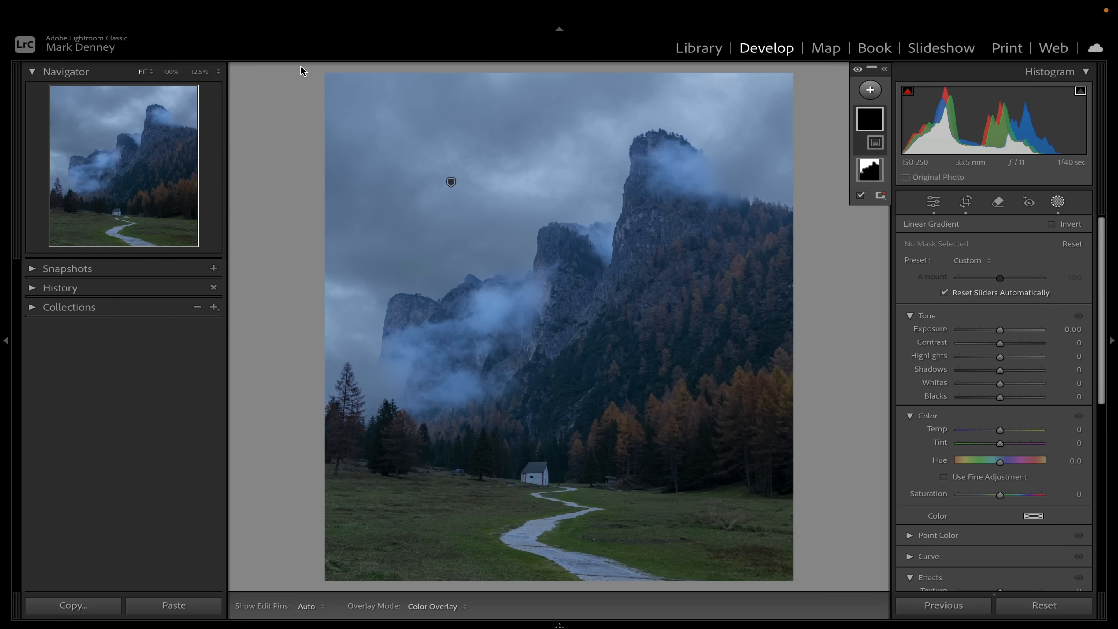
drag(310, 69, 521, 290)
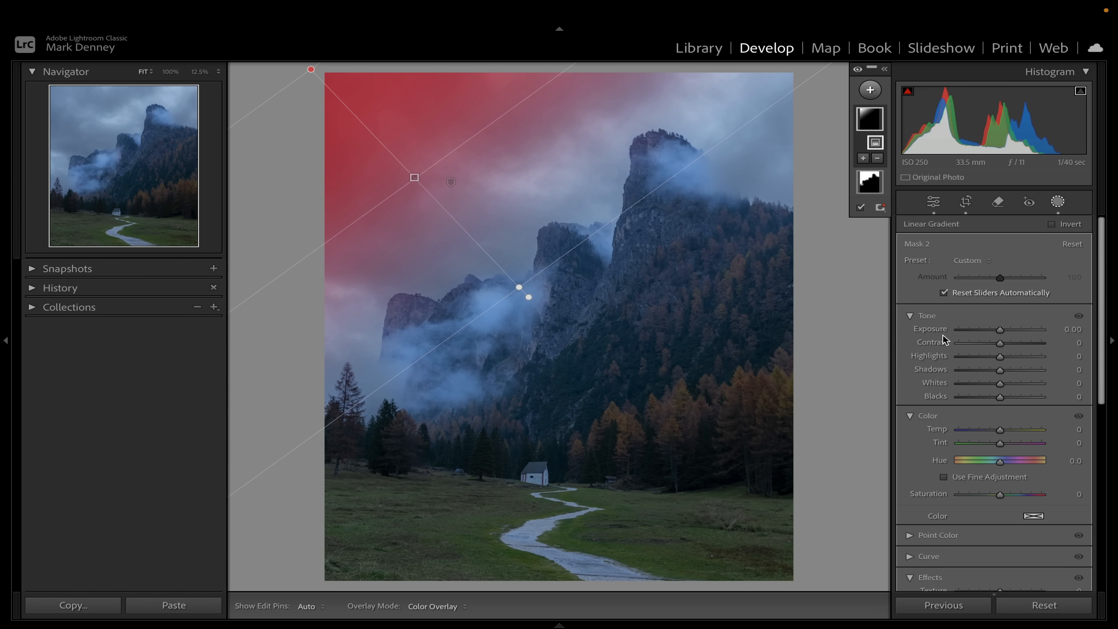
drag(999, 331, 995, 331)
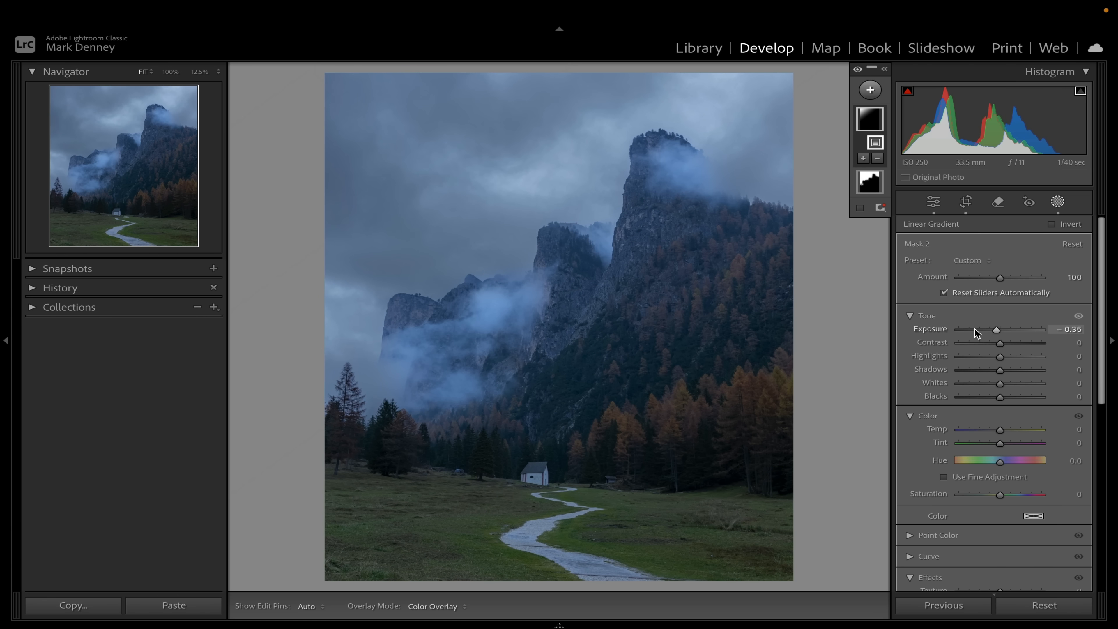
drag(998, 331, 997, 330)
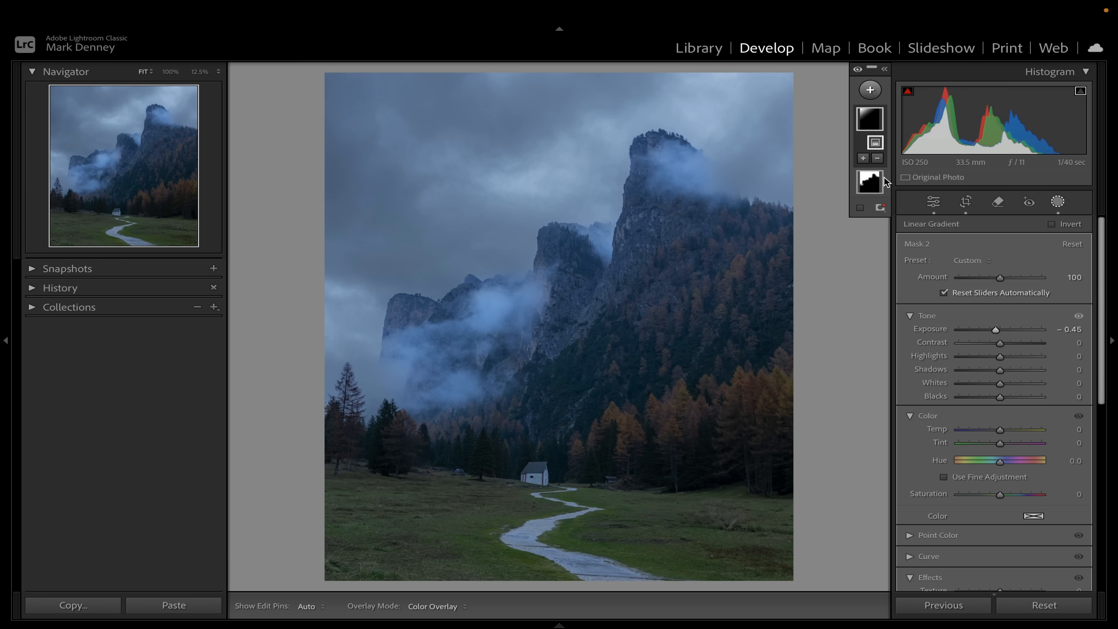
- Set the sky mask's Clarity to 31 and collapse its effects settings
mouse_move(874, 183)
click(873, 185)
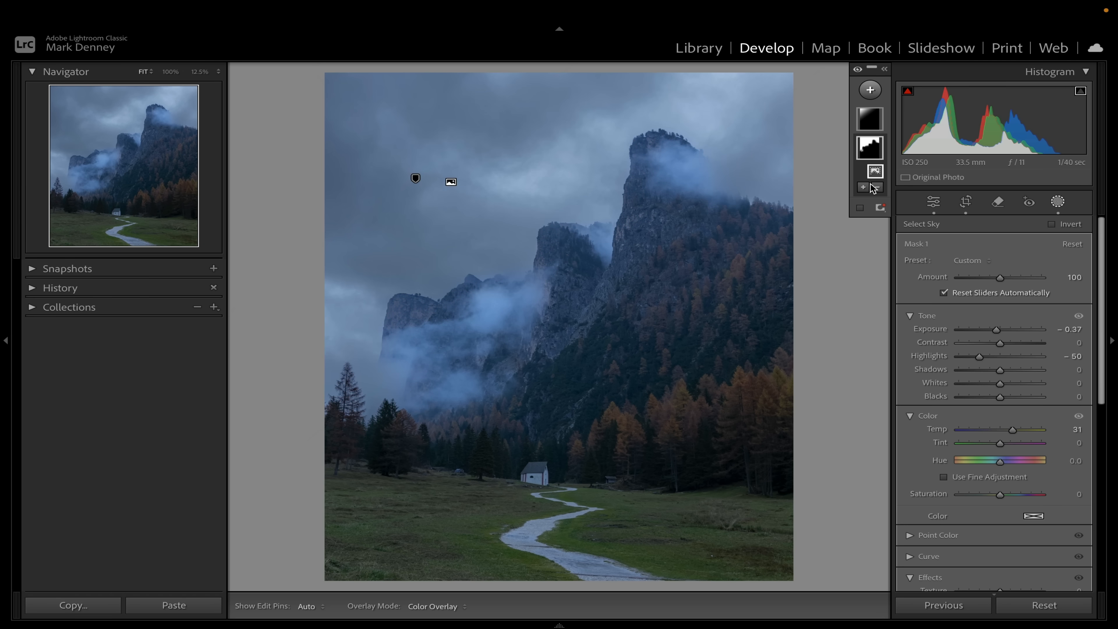
scroll(969, 496, down, 5)
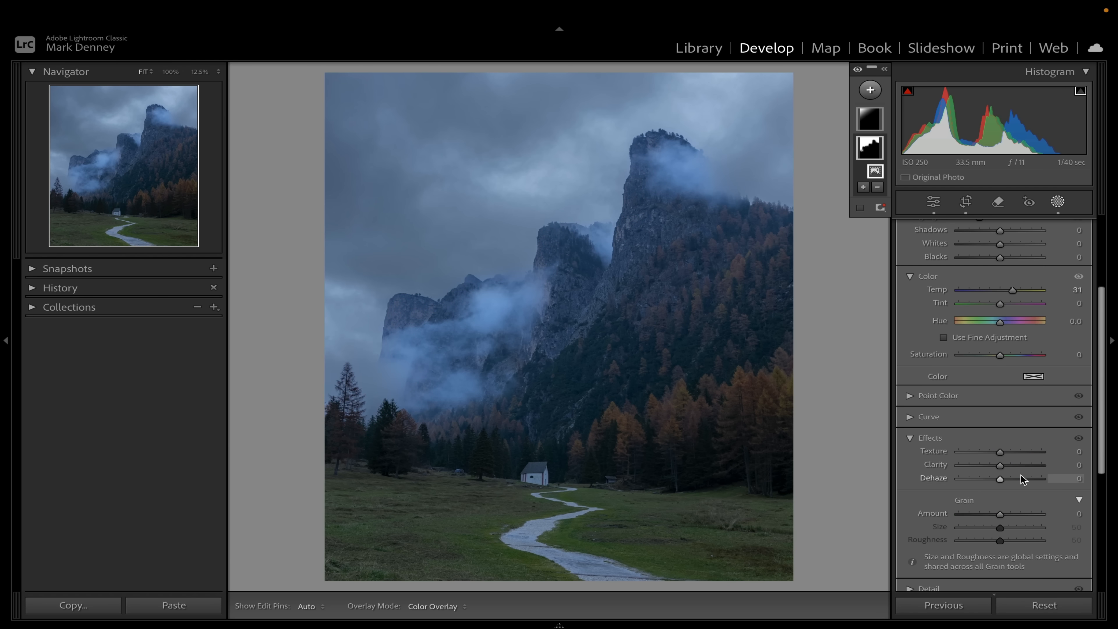
drag(1002, 467, 1022, 480)
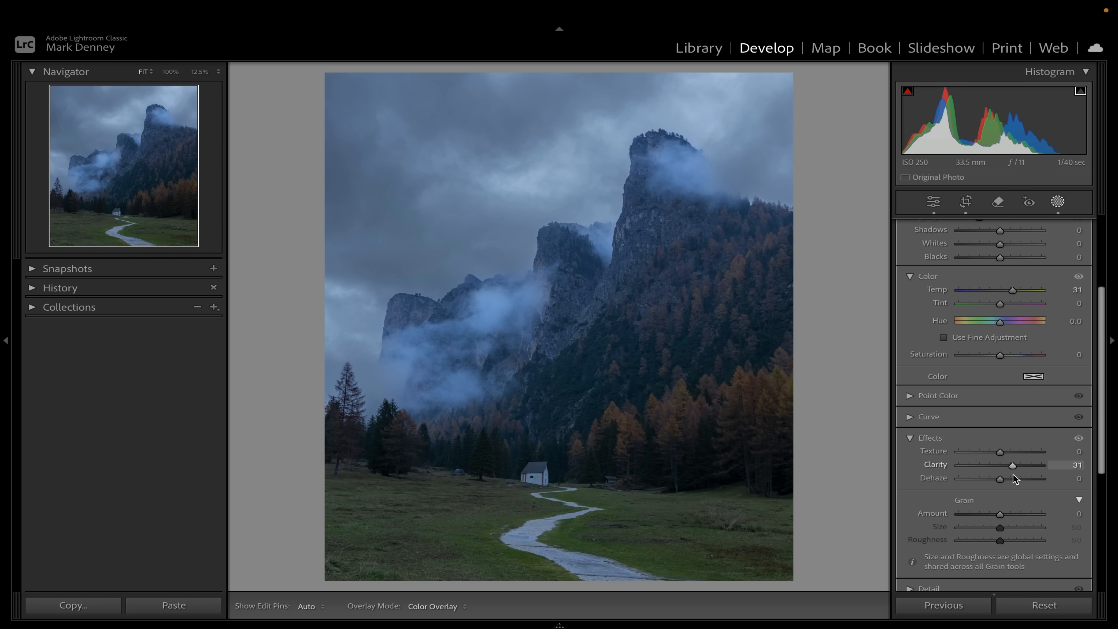
click(913, 441)
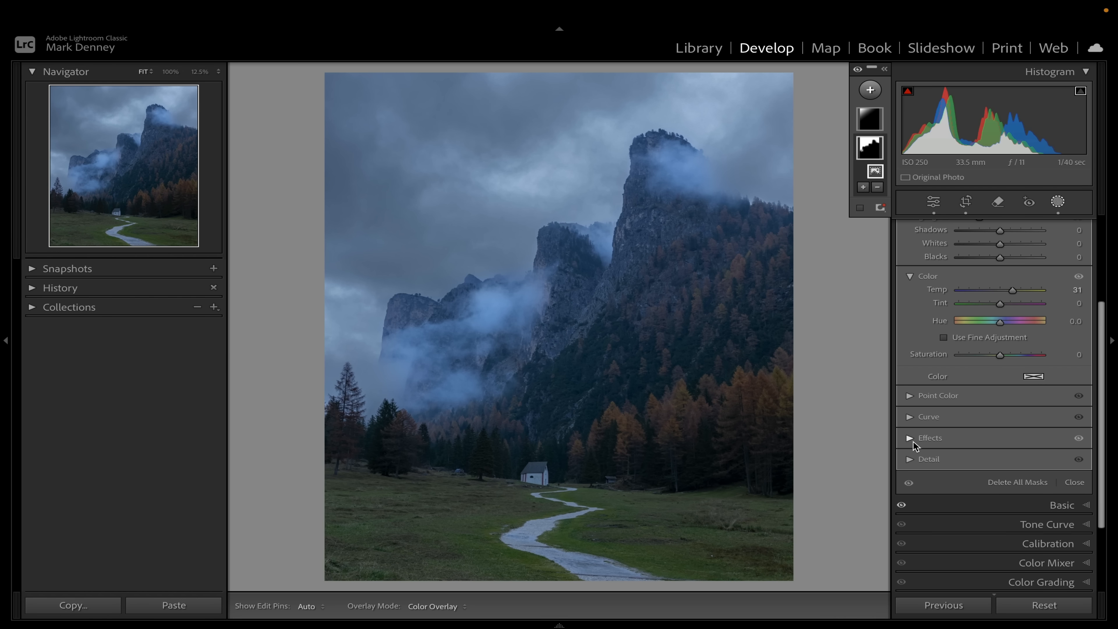
- Compare the sky with and without the linear gradient mask by switching that mask's visibility off and on
click(870, 118)
click(885, 69)
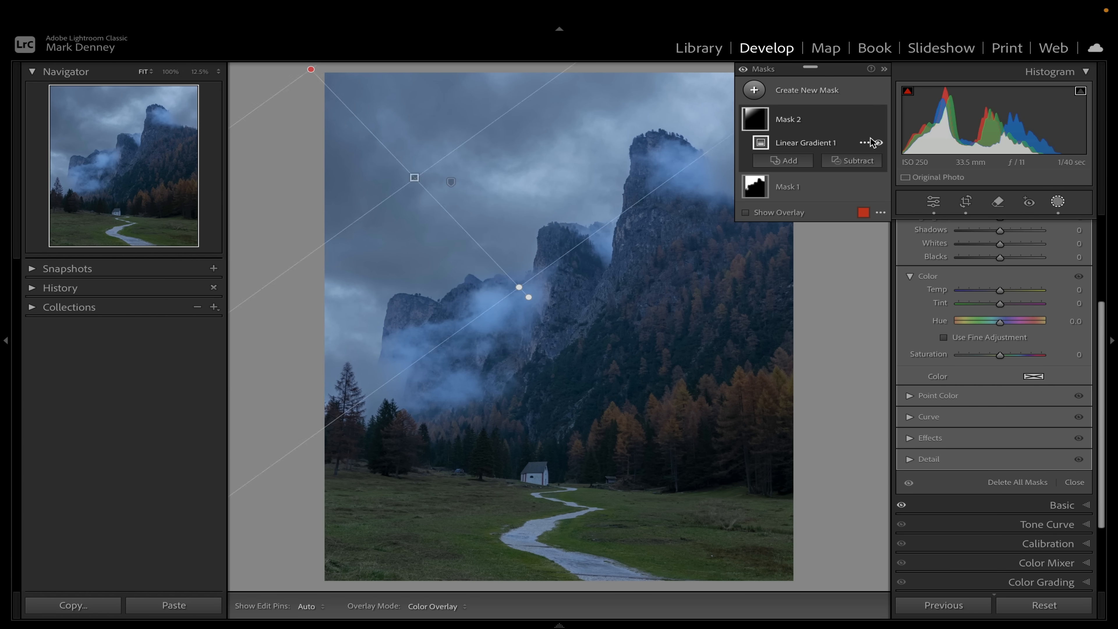
click(879, 119)
click(878, 119)
click(879, 119)
click(878, 120)
click(879, 119)
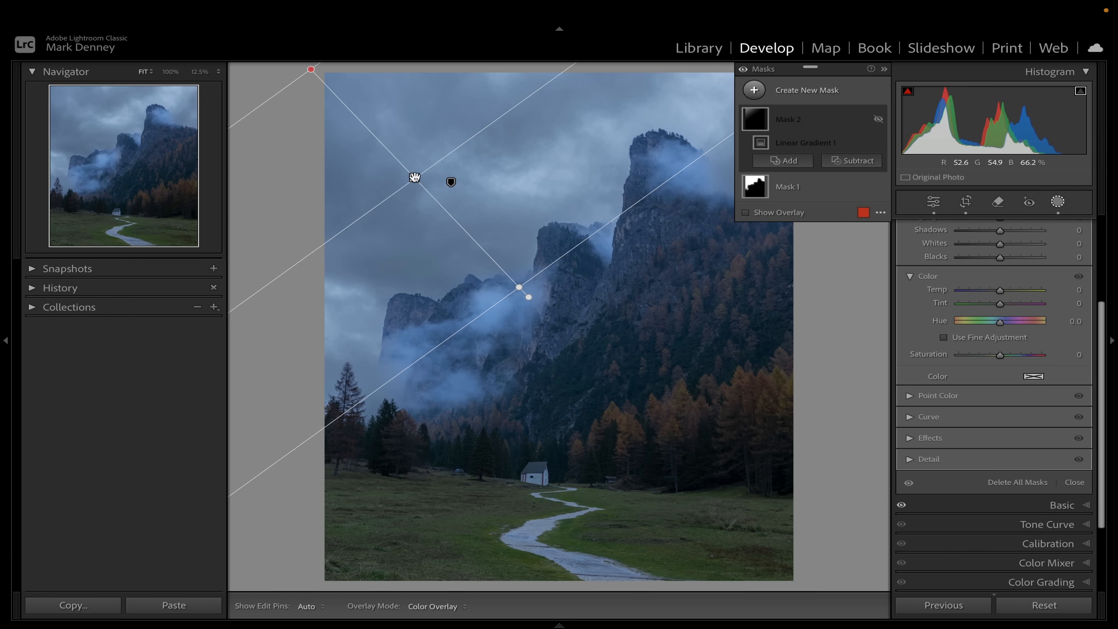
- Set the linear gradient mask's Exposure to -0.50 and collapse the mask list
scroll(986, 414, up, 3)
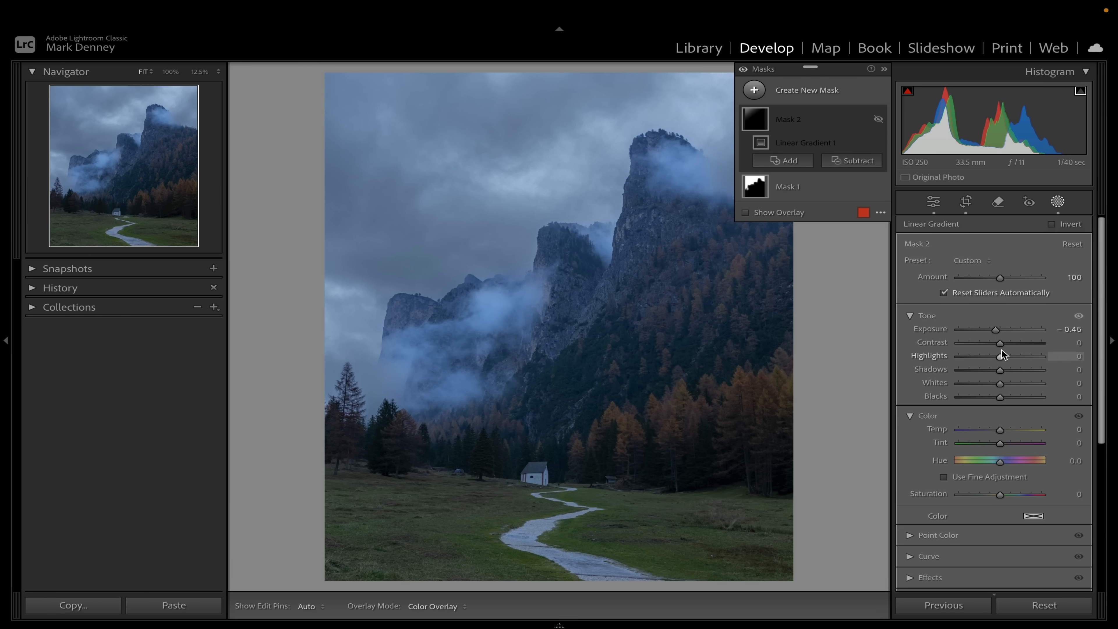
drag(997, 328, 994, 327)
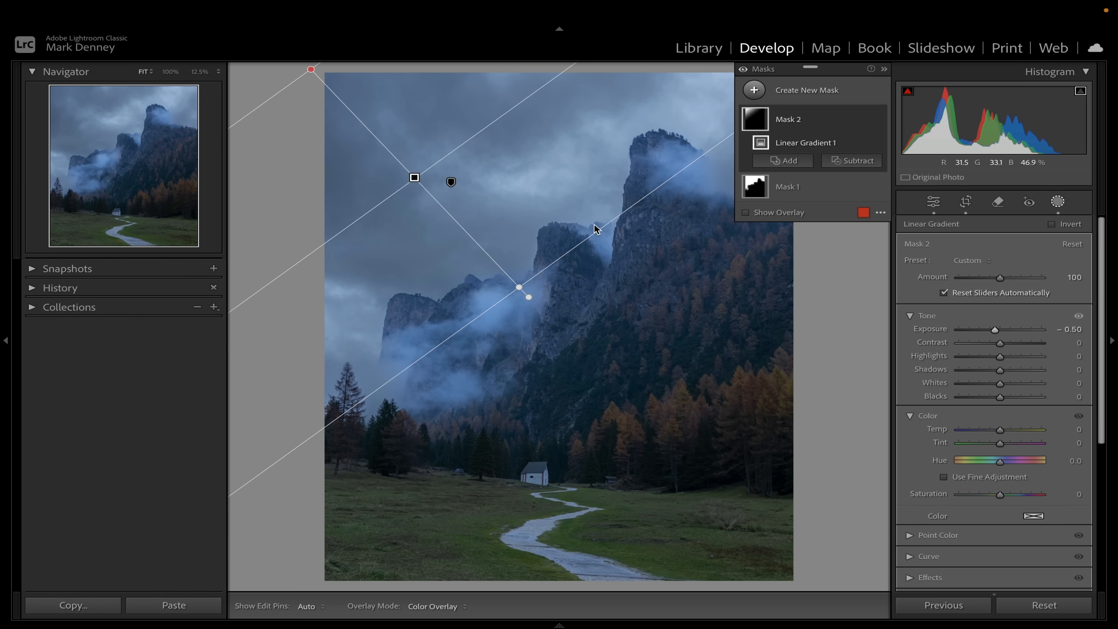
click(885, 69)
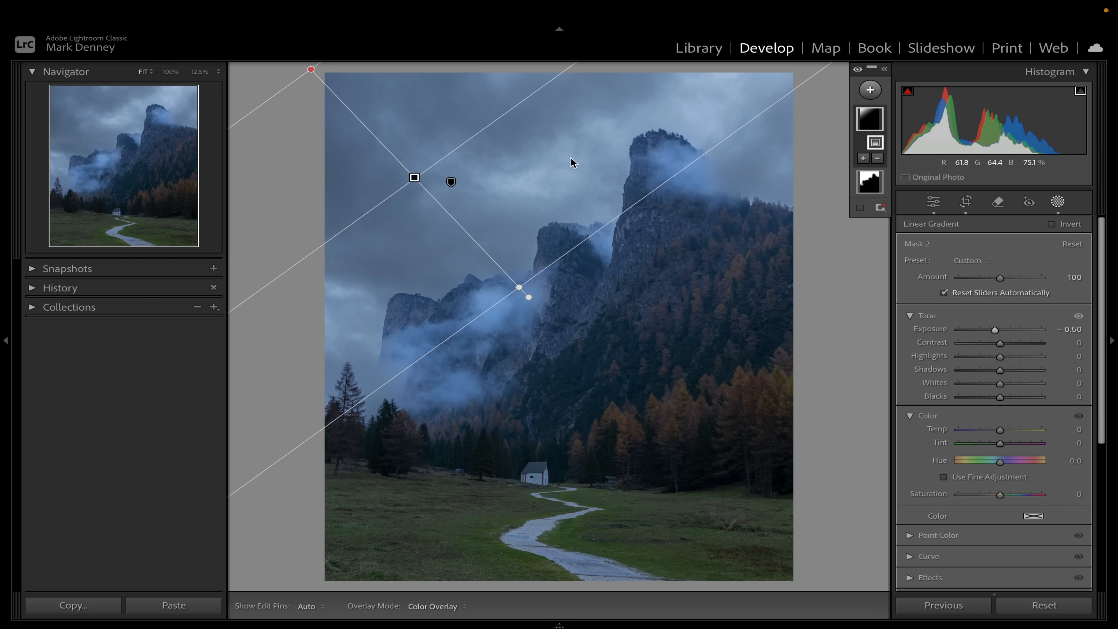
- Add a radial gradient mask over the lower sky and peaks, tilted to rise toward the tall peak
click(870, 91)
click(888, 242)
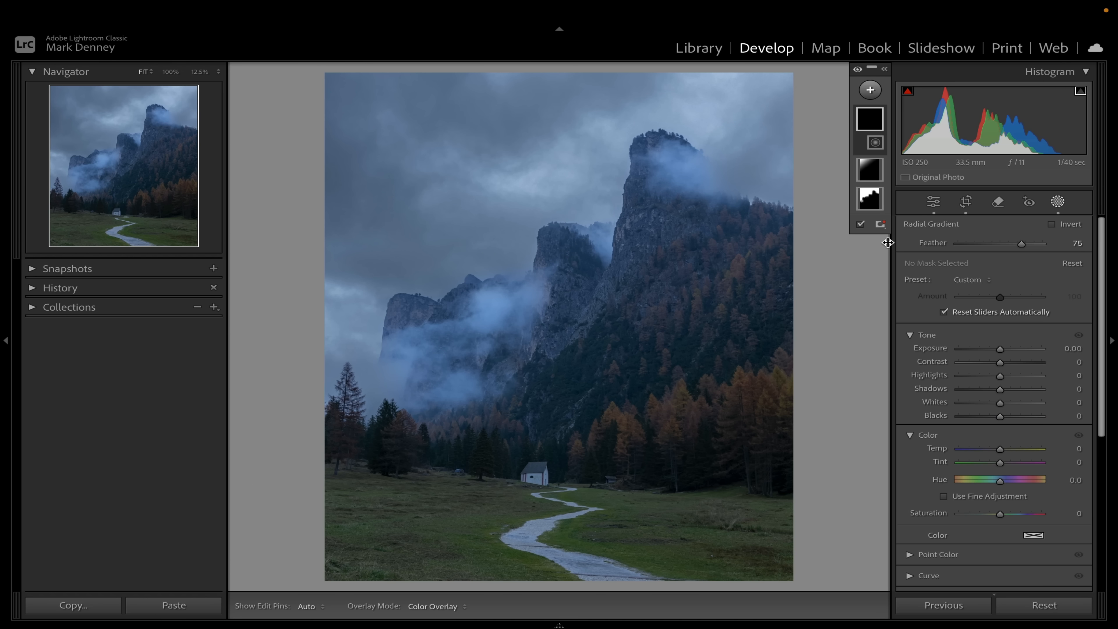
drag(507, 240, 727, 341)
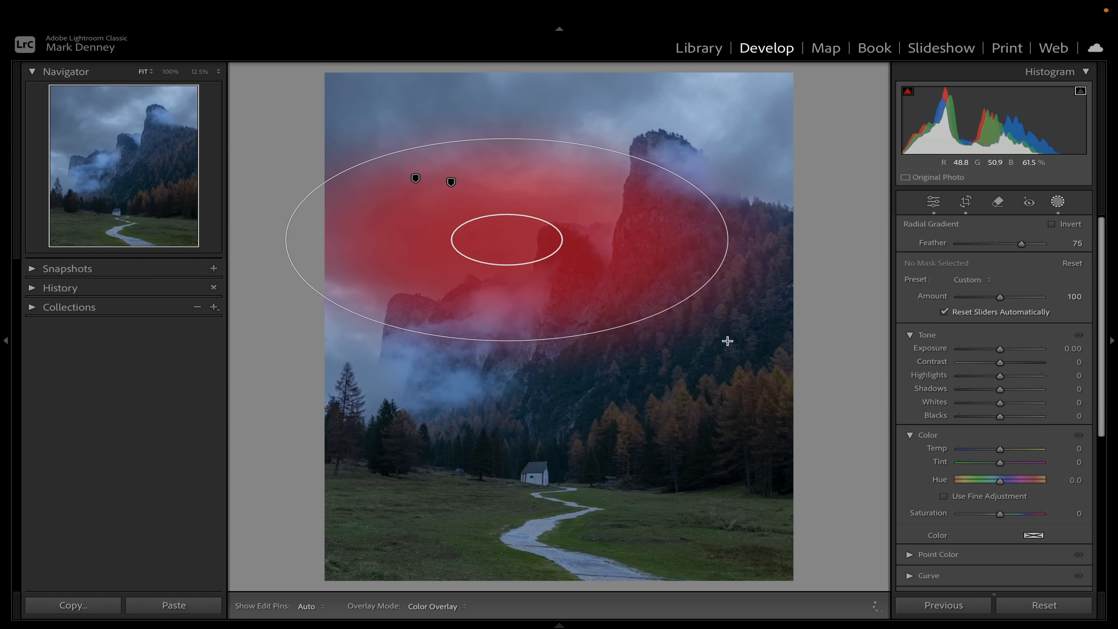
drag(732, 239, 744, 236)
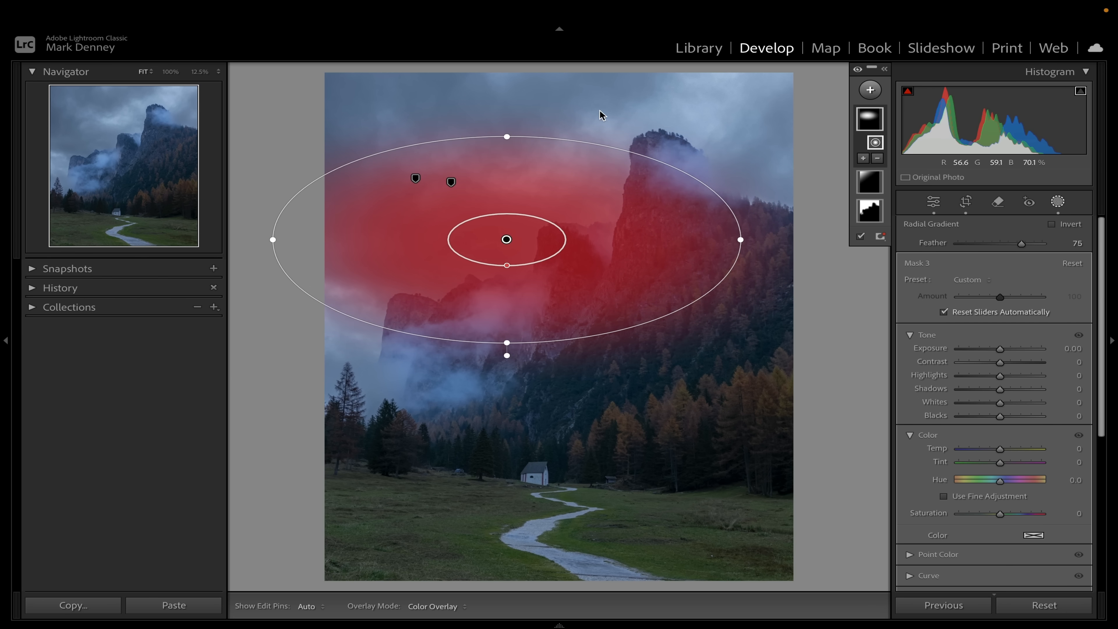
drag(593, 127, 527, 115)
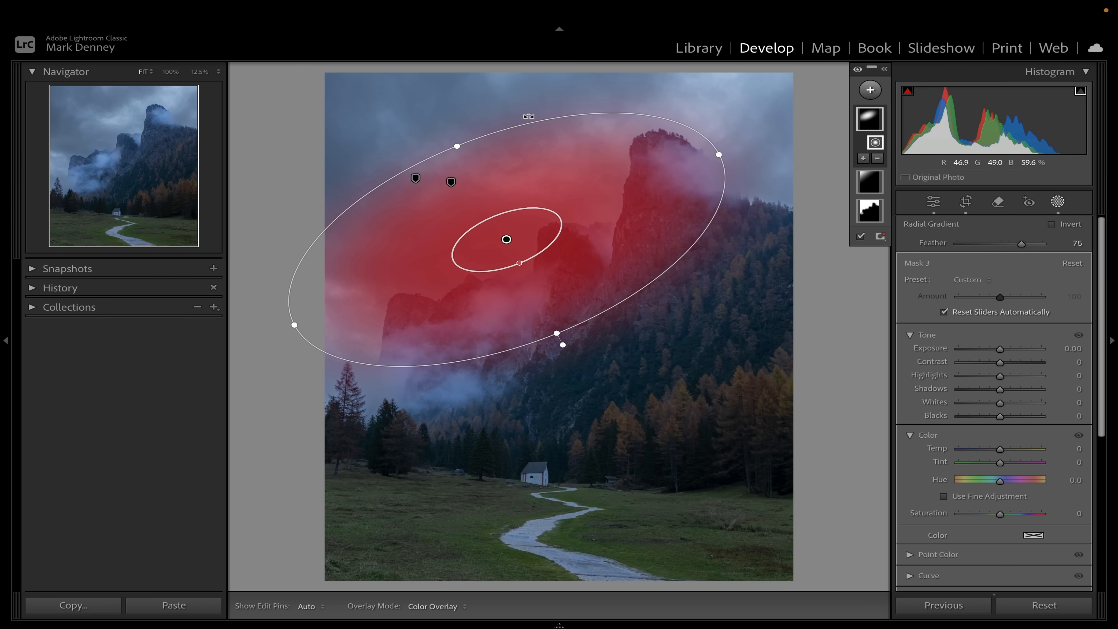
- Flatten and lengthen the tilted radial gradient so it follows the bright sky band above the ridge, past both photo edges
drag(452, 146, 484, 173)
drag(507, 240, 552, 228)
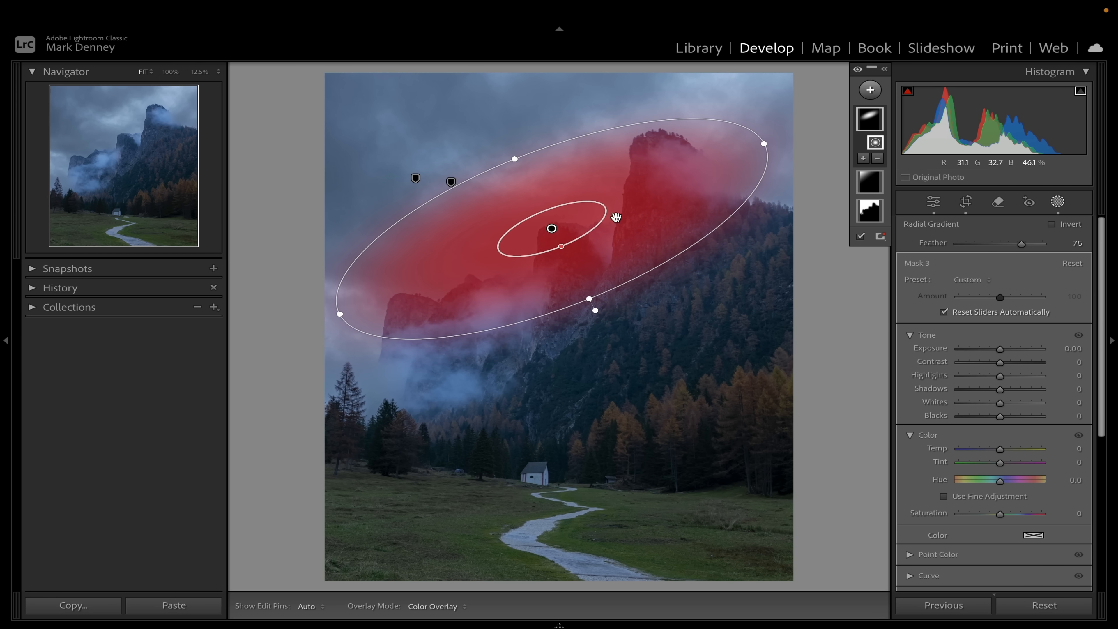
drag(768, 147, 852, 52)
drag(626, 196, 621, 181)
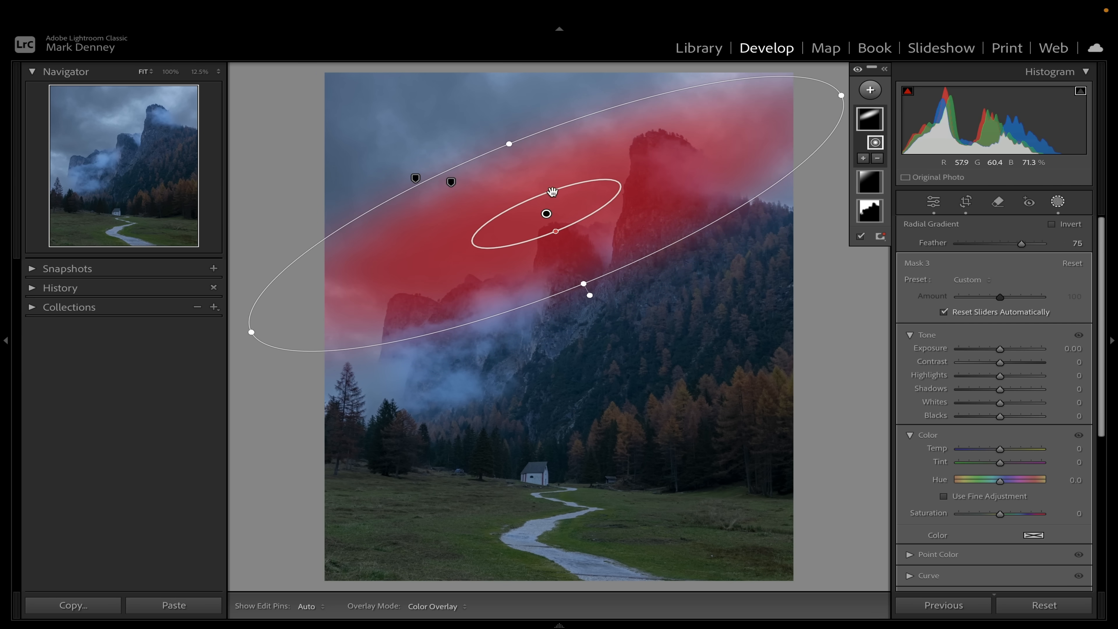
drag(618, 92, 610, 91)
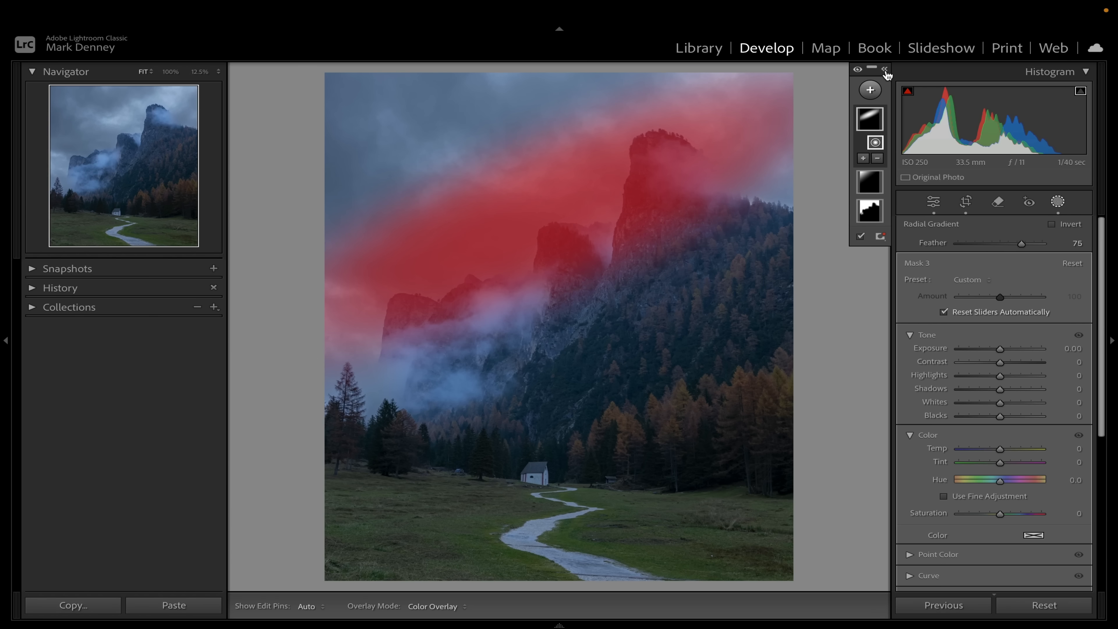
- Subtract a color range sampled from the tall peak's rock face from Mask 3 and check the mask overlay
click(887, 75)
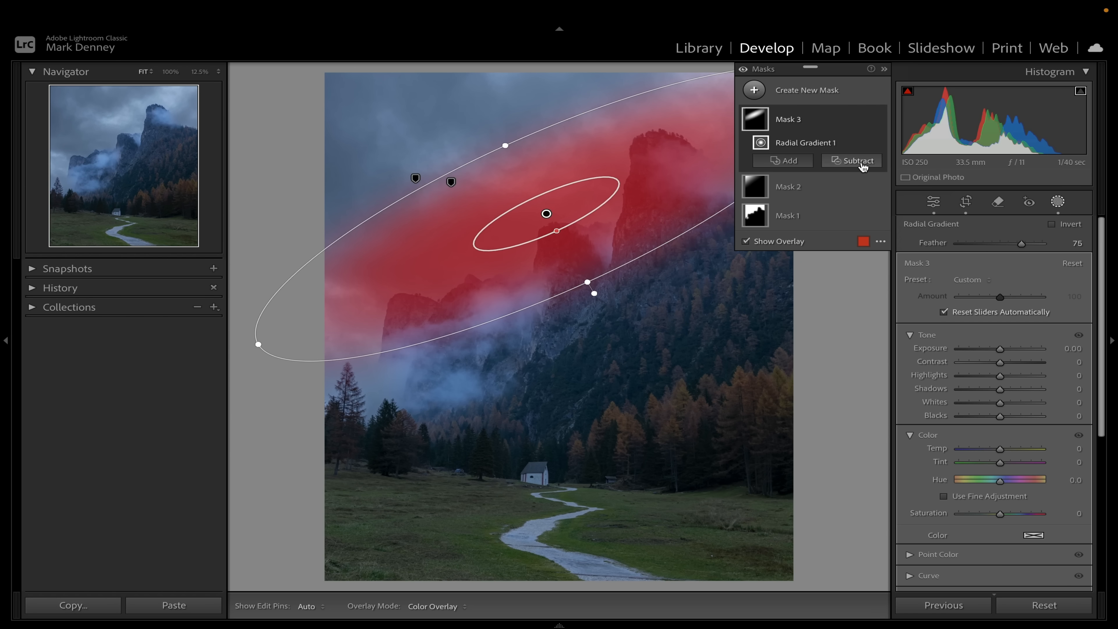
click(854, 163)
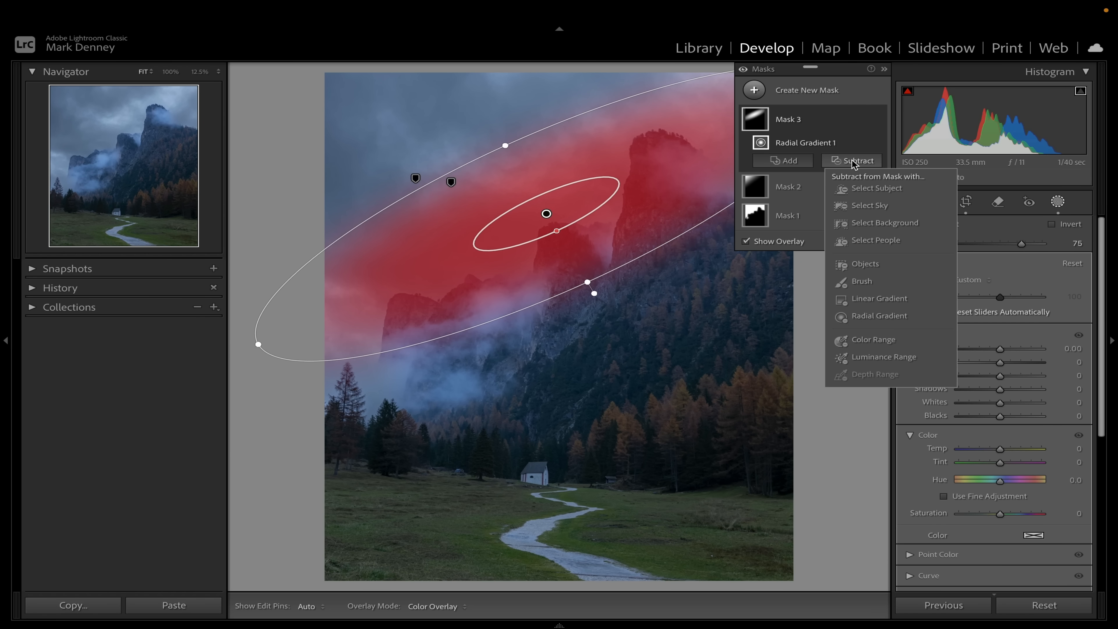
click(864, 340)
key(o)
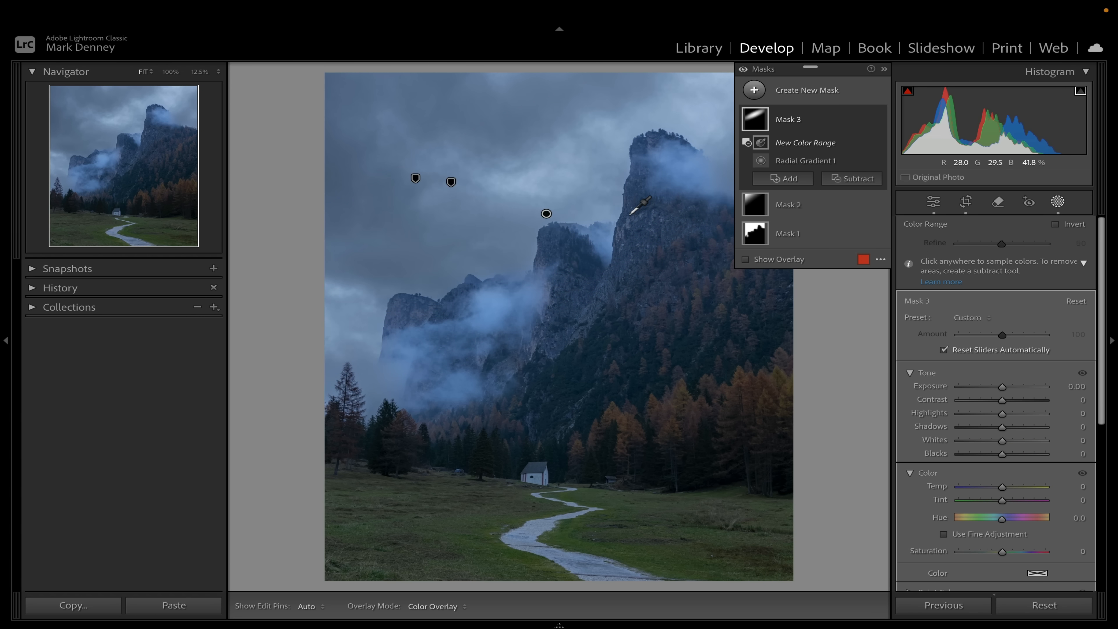
drag(642, 234, 660, 243)
click(645, 229)
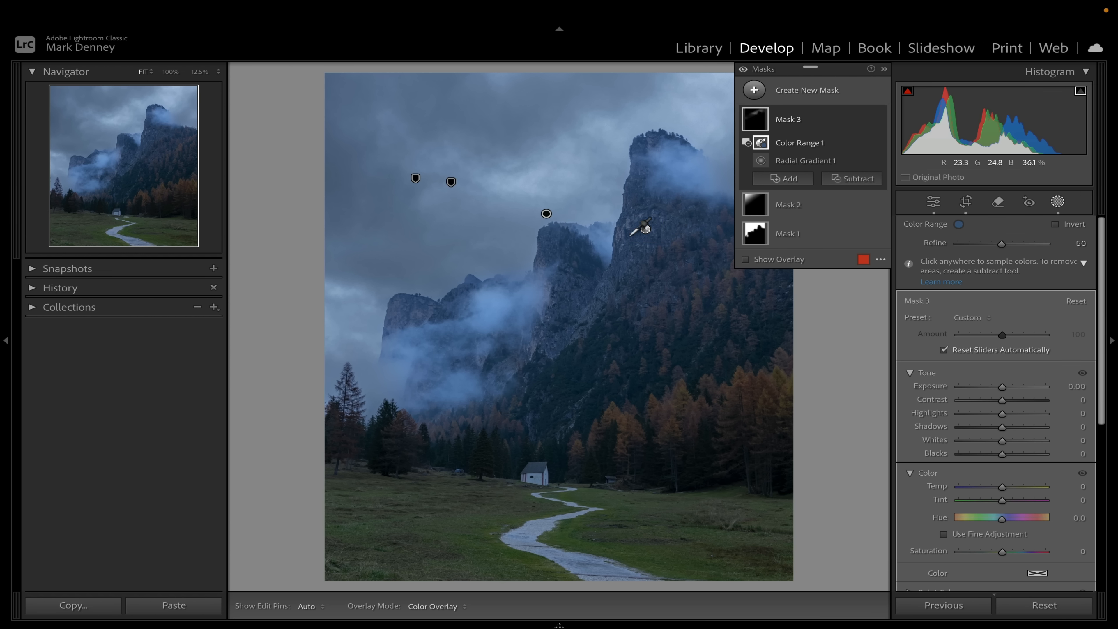
mouse_move(645, 226)
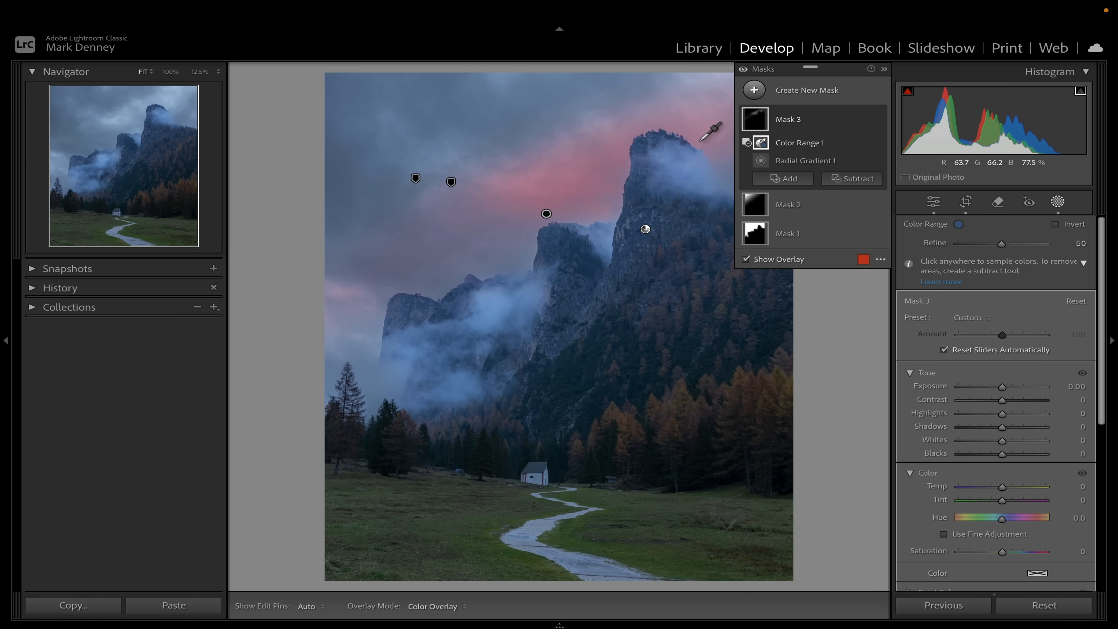
- Set Mask 3's Exposure to 1.78, Contrast to 26, Highlights to -32 and Whites to -15
mouse_move(1004, 387)
mouse_down()
mouse_move(1032, 387)
mouse_move(973, 398)
mouse_move(1022, 390)
mouse_up()
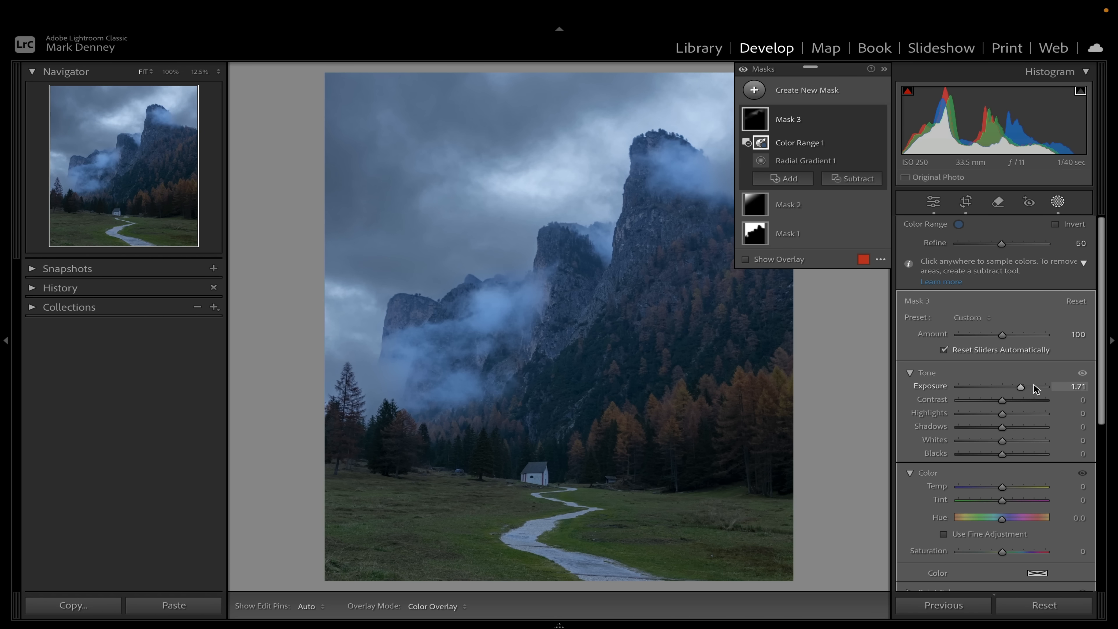
drag(1020, 386, 998, 444)
drag(1009, 400, 1013, 399)
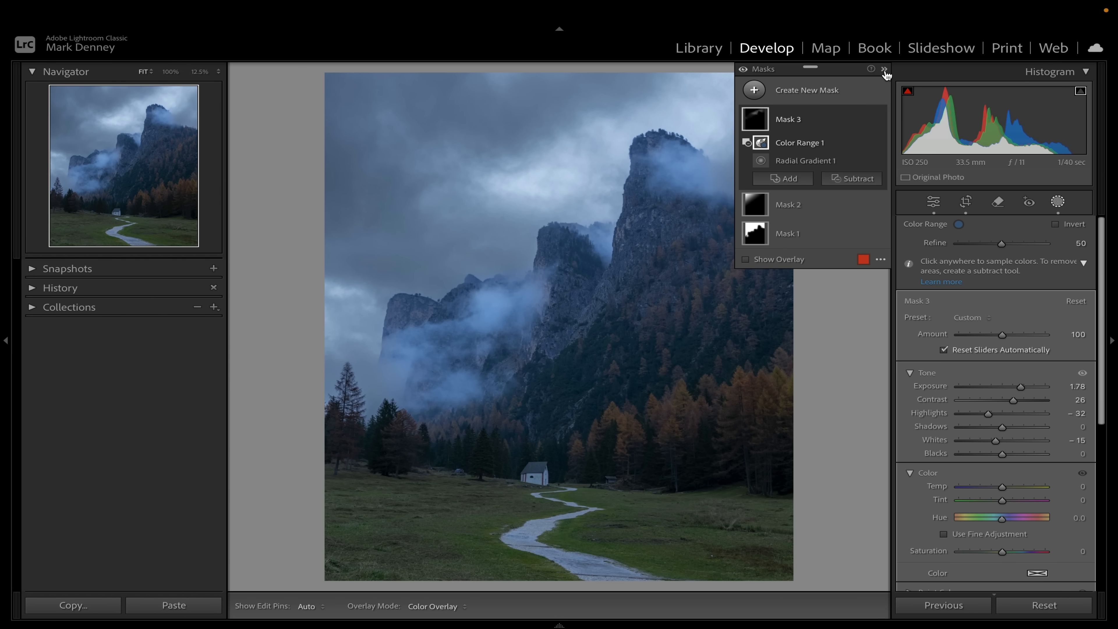
- Compare the sky with and without Mask 3 by switching its visibility off and on, and collapse the mask list
click(880, 118)
click(880, 118)
click(880, 118)
click(880, 118)
click(879, 118)
click(879, 118)
click(880, 118)
click(880, 118)
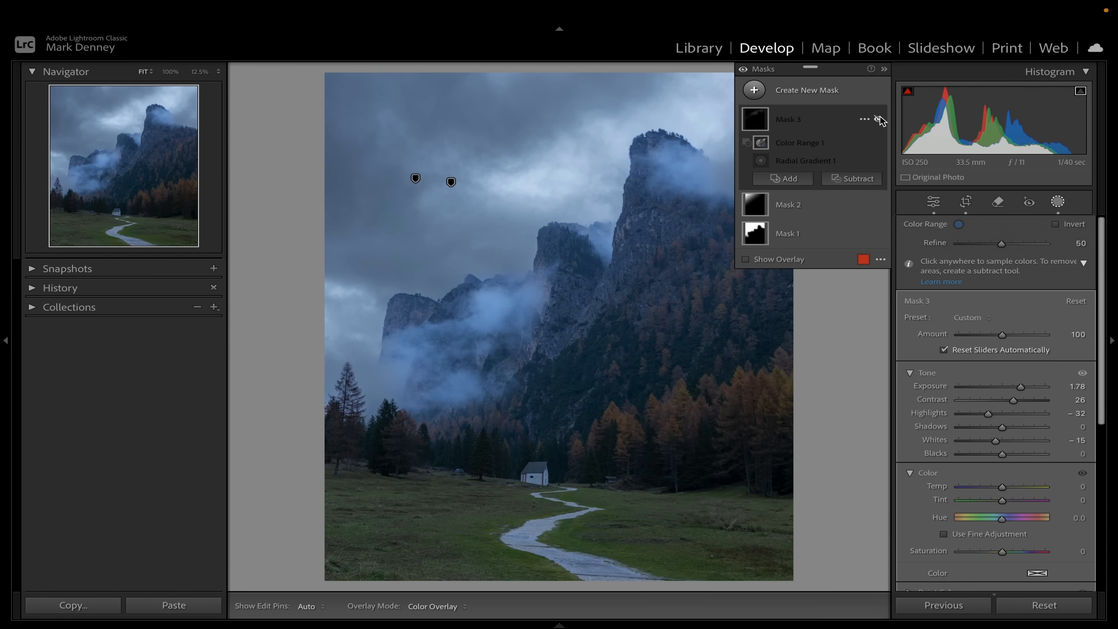
click(879, 119)
click(879, 120)
click(879, 120)
click(879, 120)
click(879, 120)
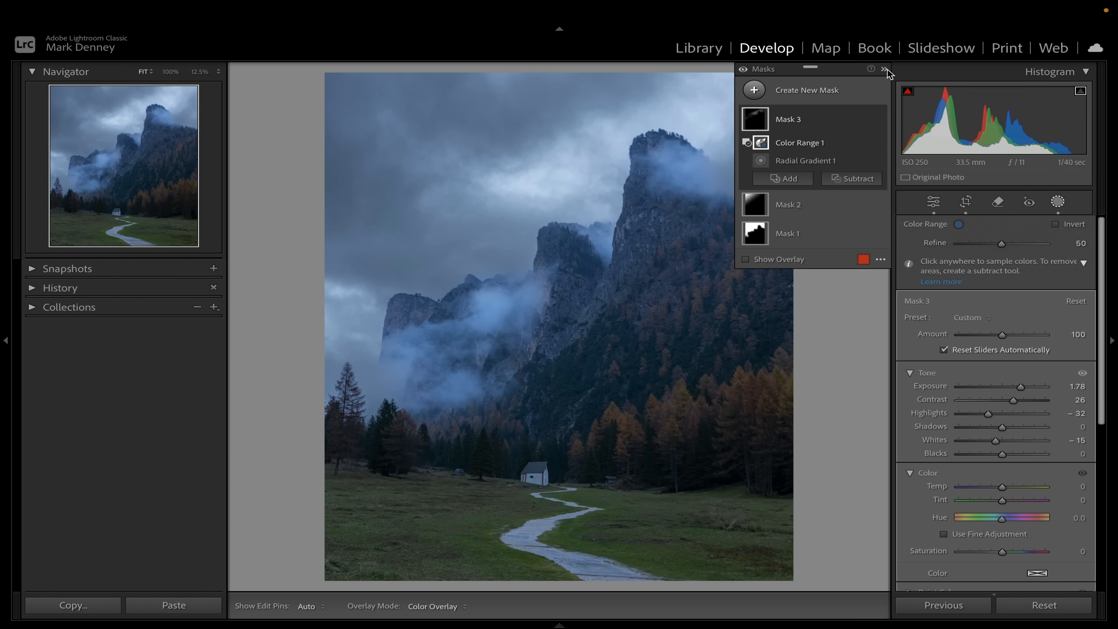
click(884, 69)
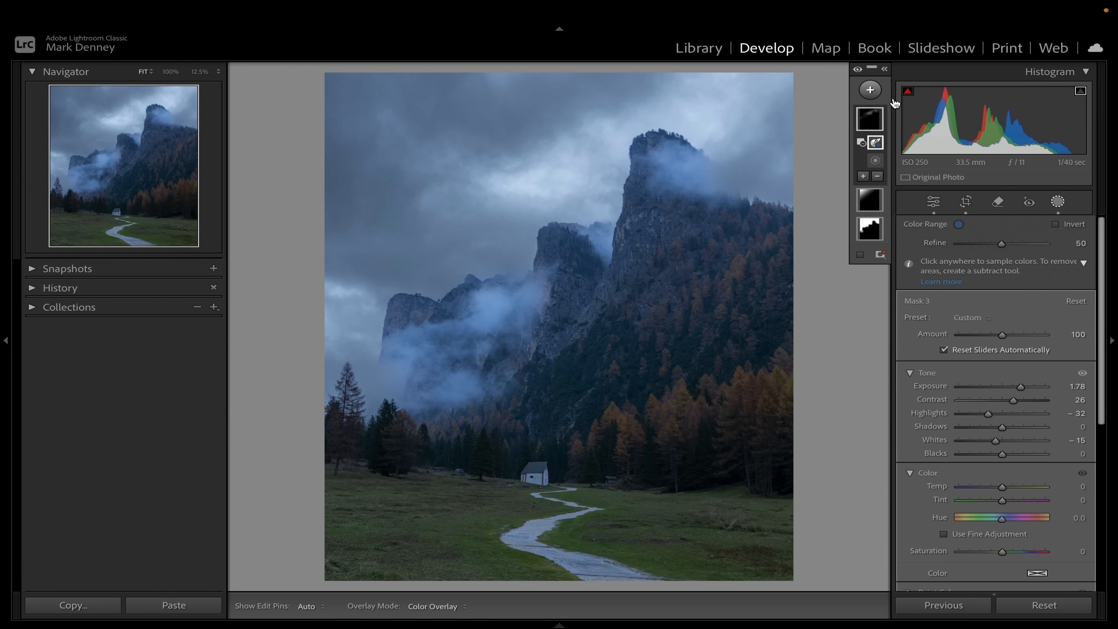
- Add a wide, slightly tilted radial gradient mask over the orange trees, centred on the photo's right edge and reaching the white chapel
click(871, 92)
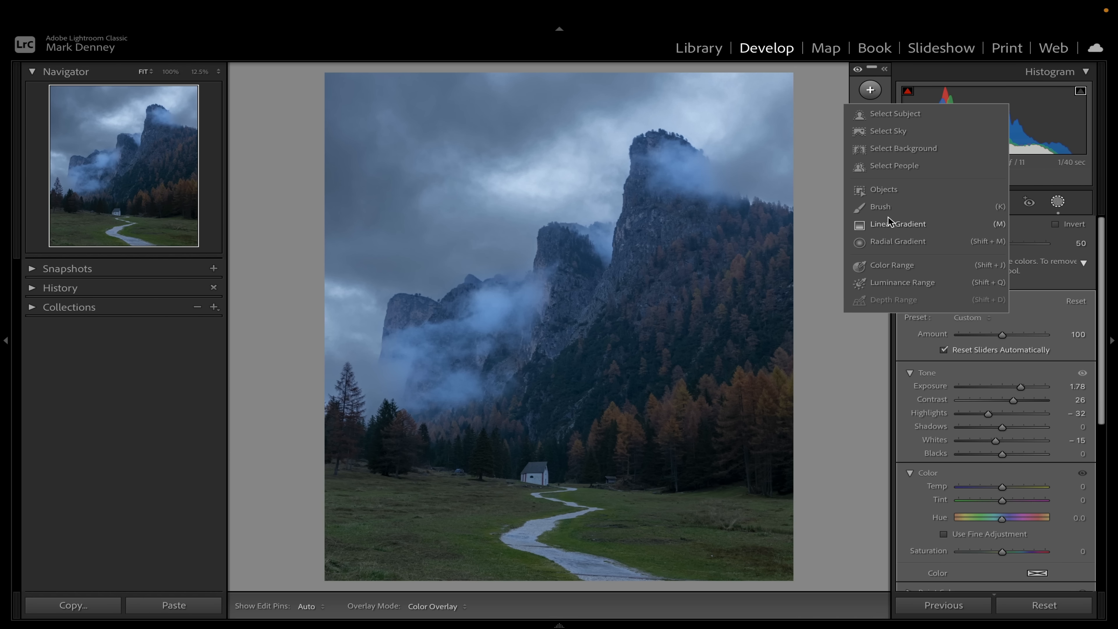
click(884, 241)
drag(686, 397, 873, 473)
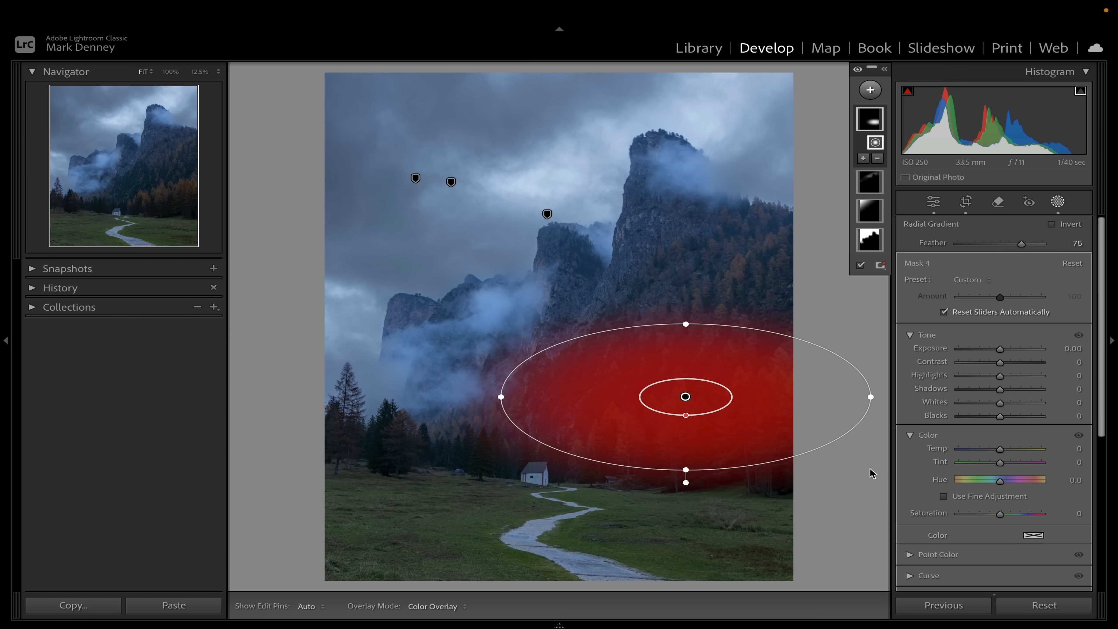
drag(761, 315, 730, 326)
drag(702, 379, 794, 390)
drag(610, 425, 532, 449)
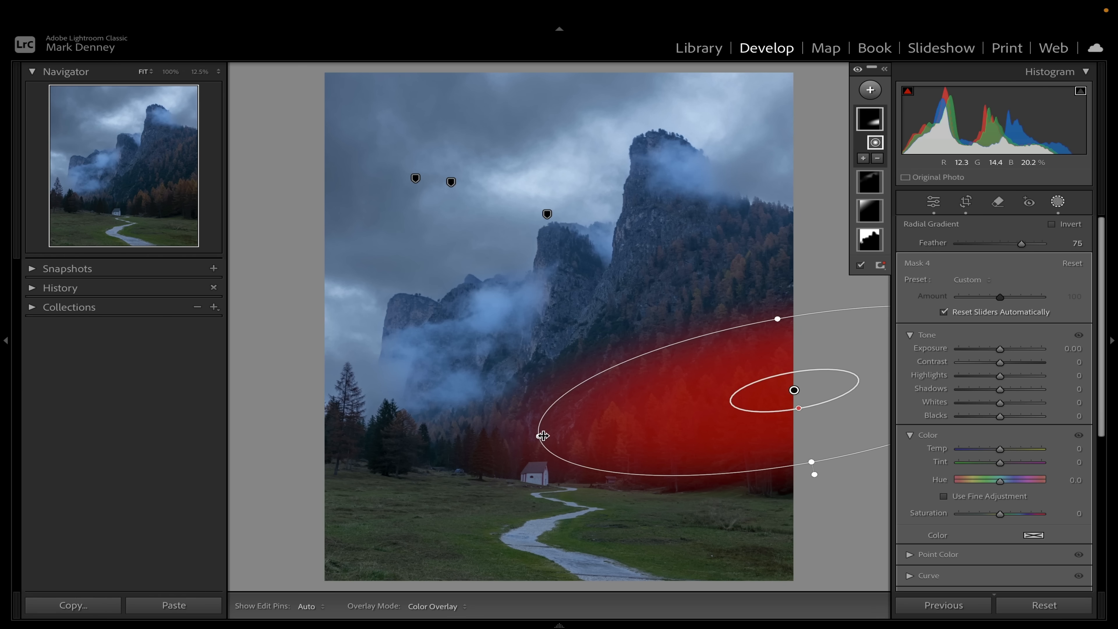
drag(542, 436, 502, 444)
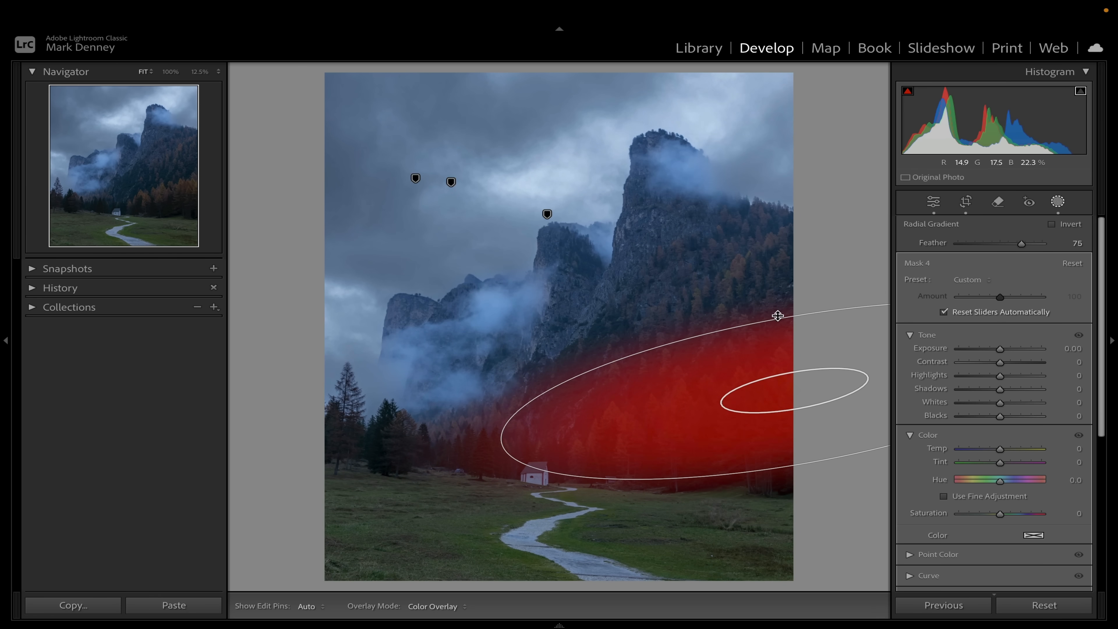
- Set the tree mask's Exposure to 0.68, Contrast to 27, Shadows to 11, Blacks to -12 and Dehaze to 29
drag(999, 348, 1007, 389)
click(1008, 362)
scroll(971, 526, down, 3)
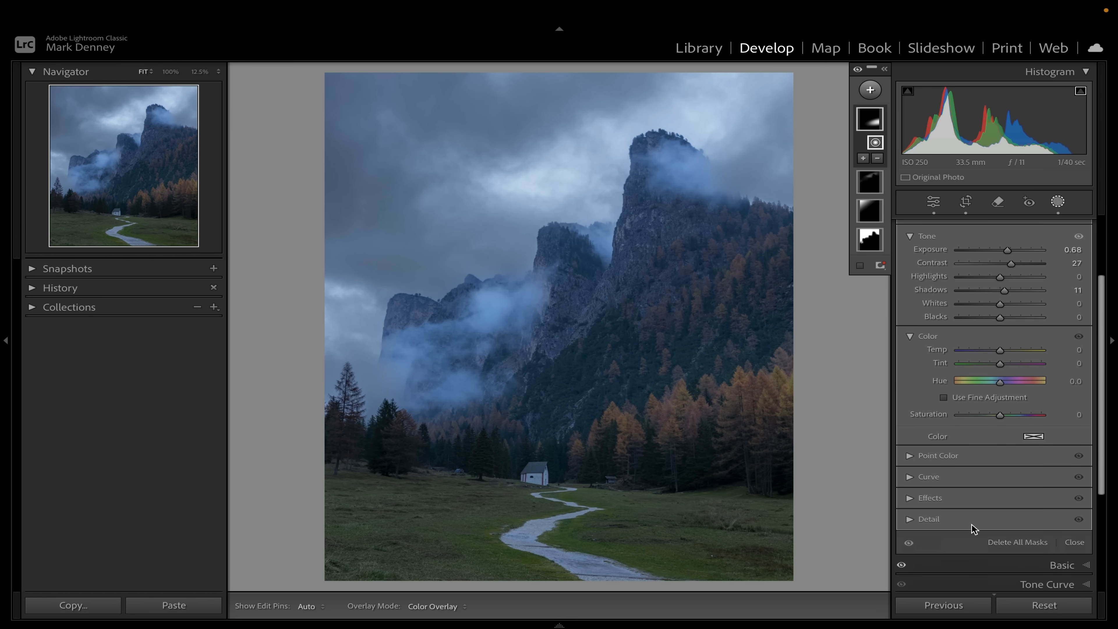
click(912, 497)
drag(1001, 538, 1012, 538)
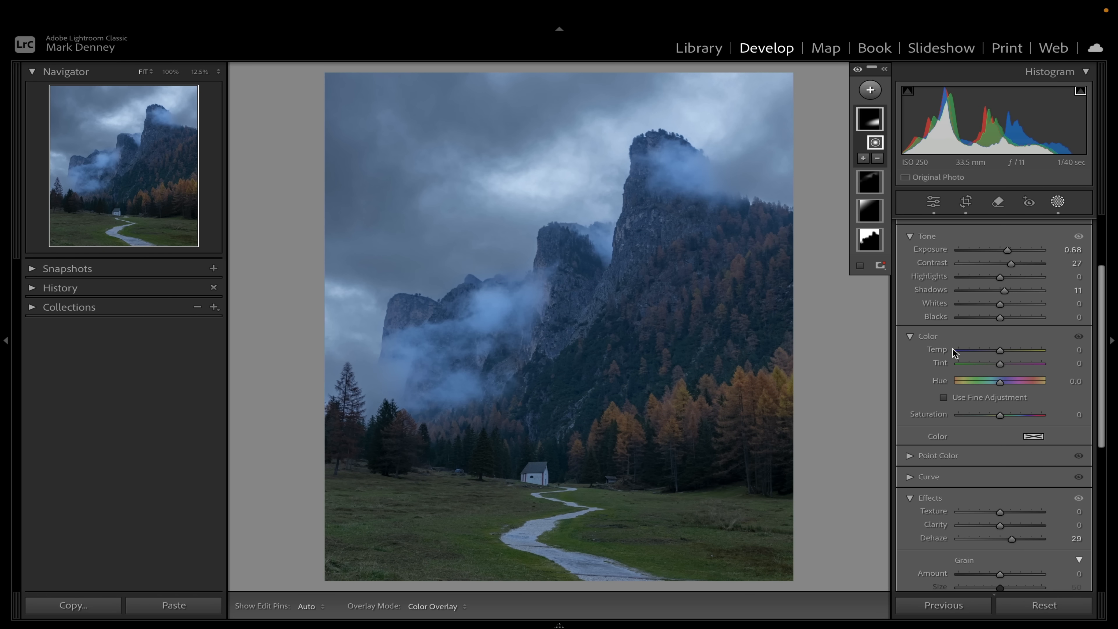
drag(998, 318, 996, 319)
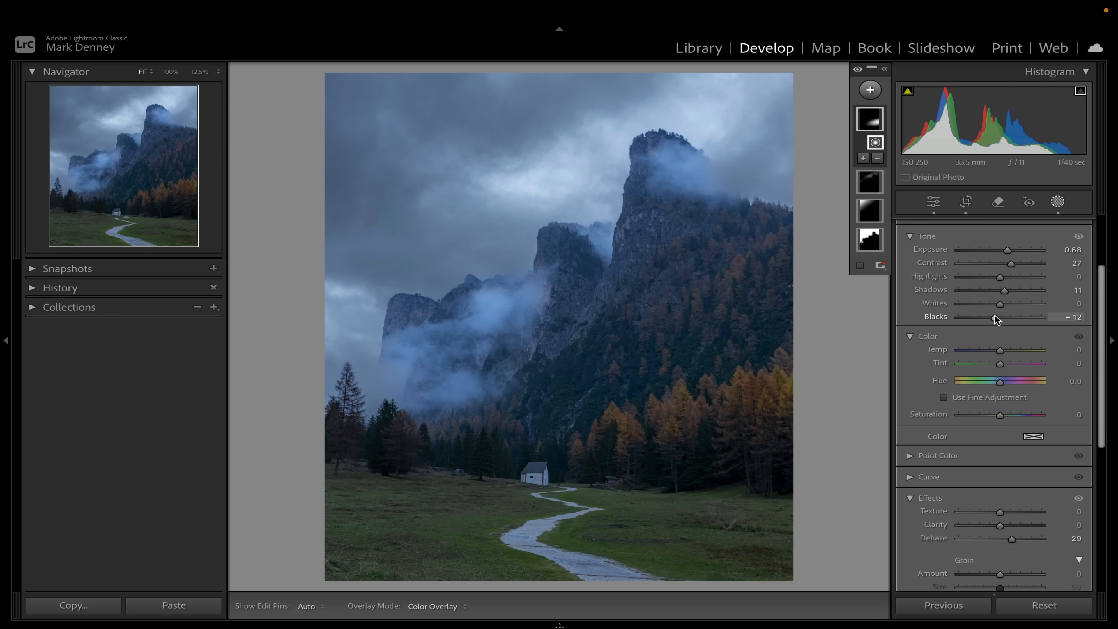
- Subtract a color range sampled from the dark slope above the orange trees from Mask 4 and show the mask overlay
click(885, 70)
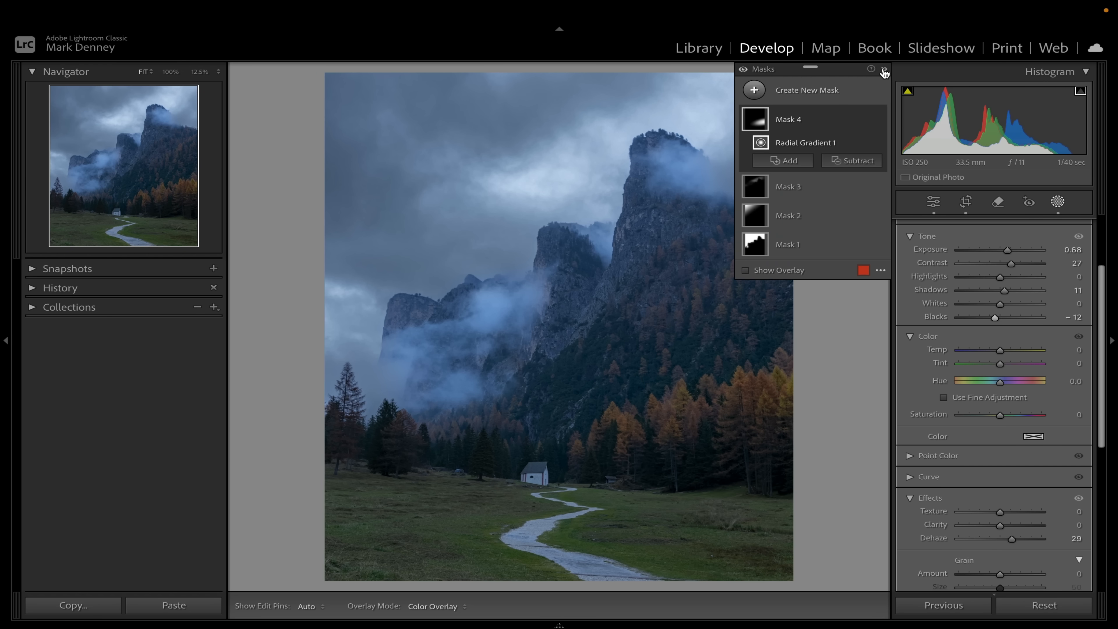
click(861, 166)
click(870, 345)
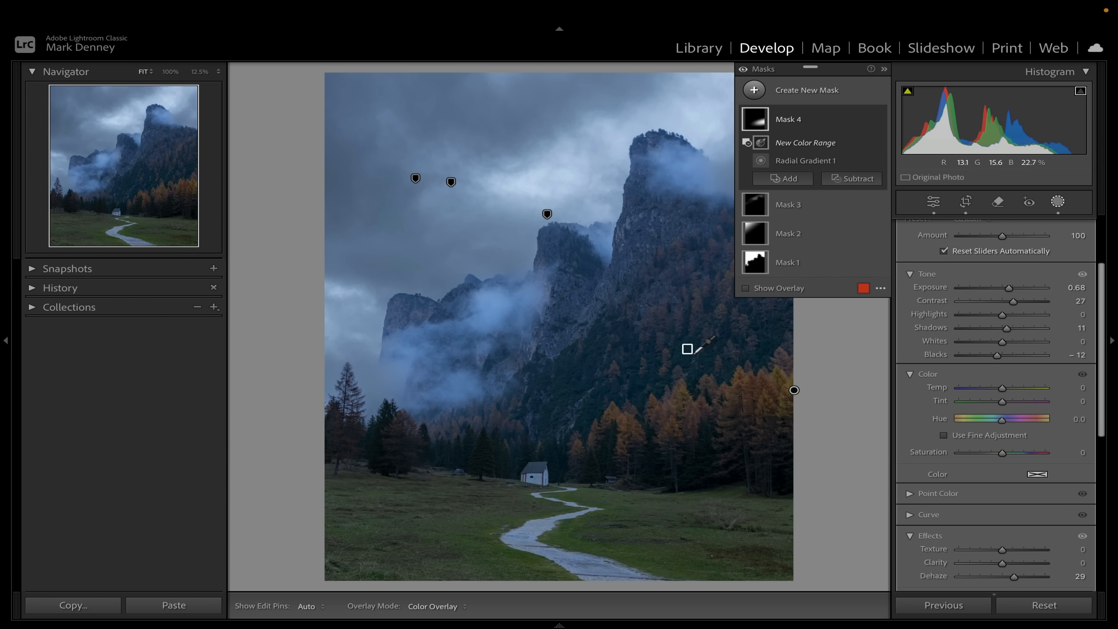
drag(708, 364, 708, 363)
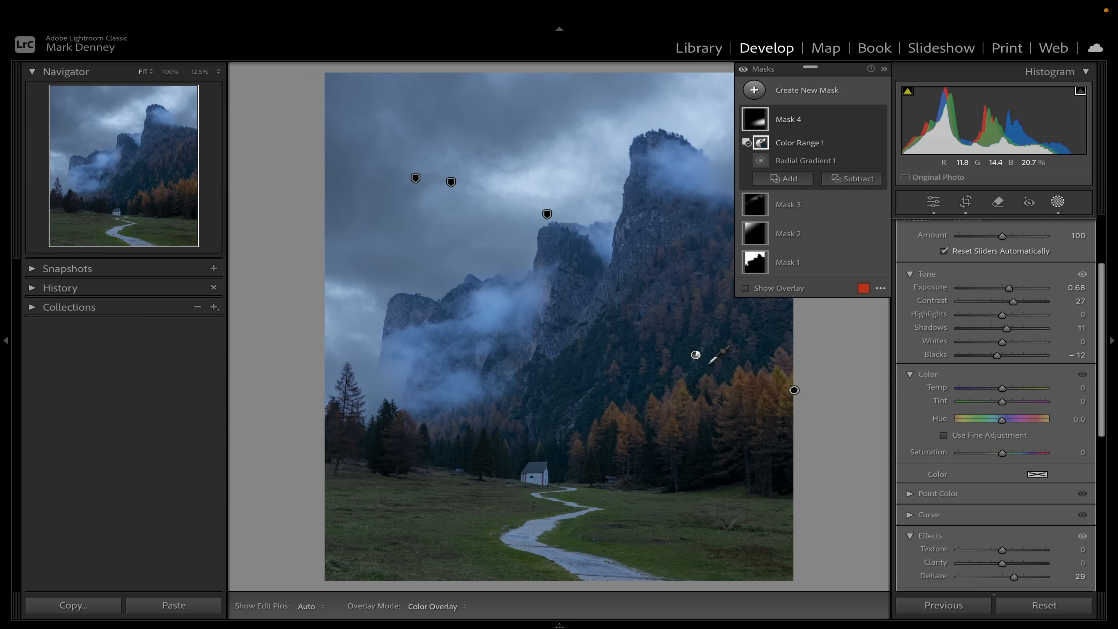
key(o)
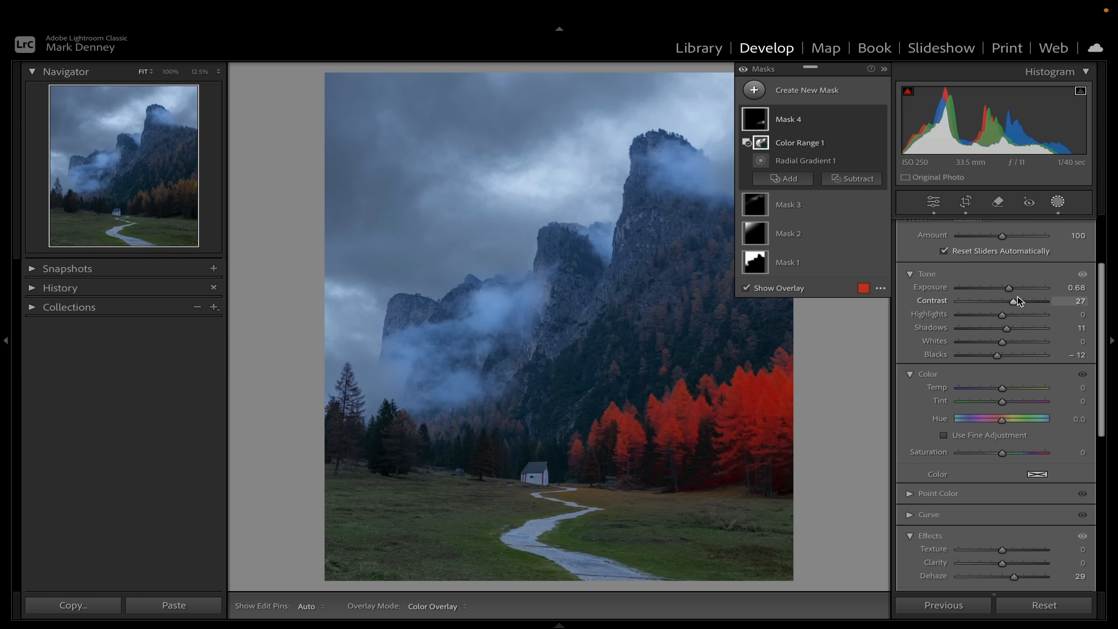
- Set Mask 4's Exposure to 1.17 and compare the trees with and without the mask
drag(1009, 285, 1015, 289)
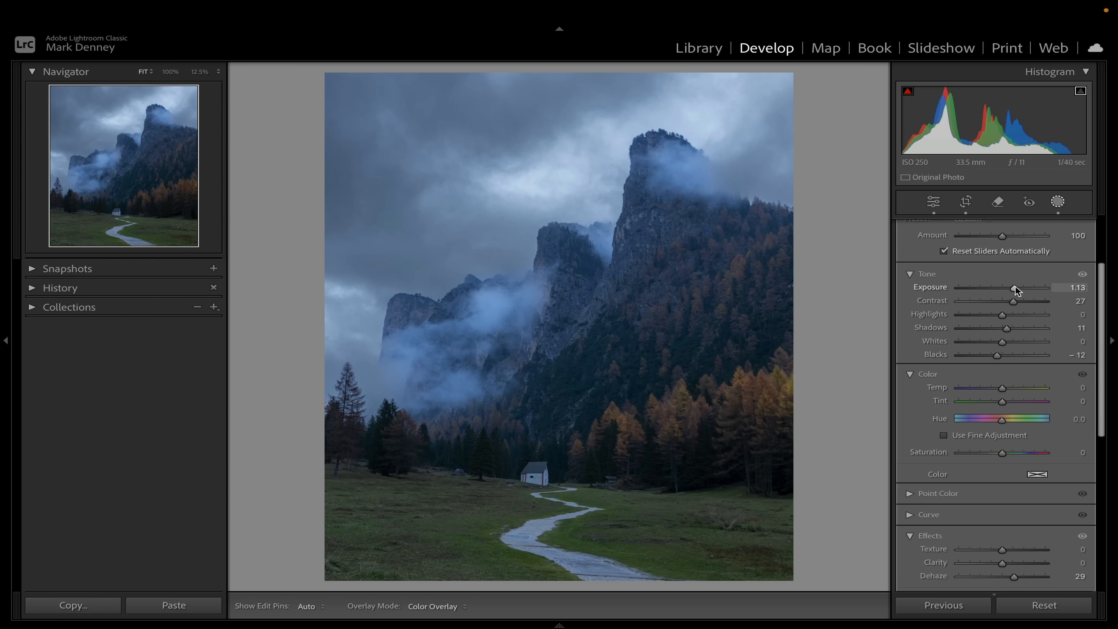
drag(1015, 286, 1017, 286)
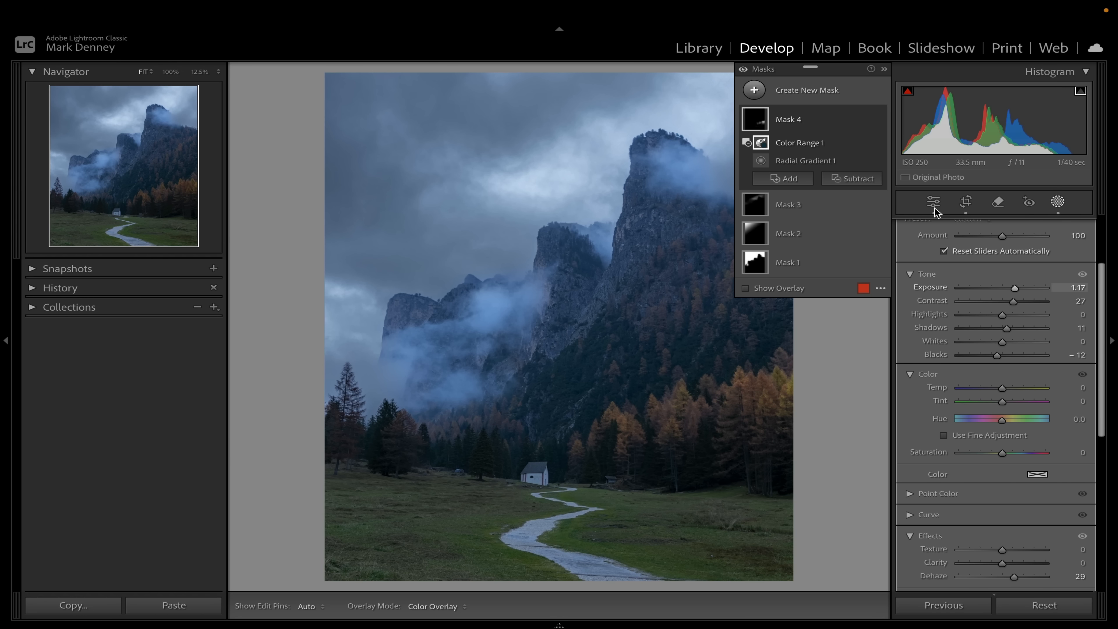
click(881, 119)
click(880, 119)
click(880, 119)
click(881, 118)
click(880, 118)
click(880, 119)
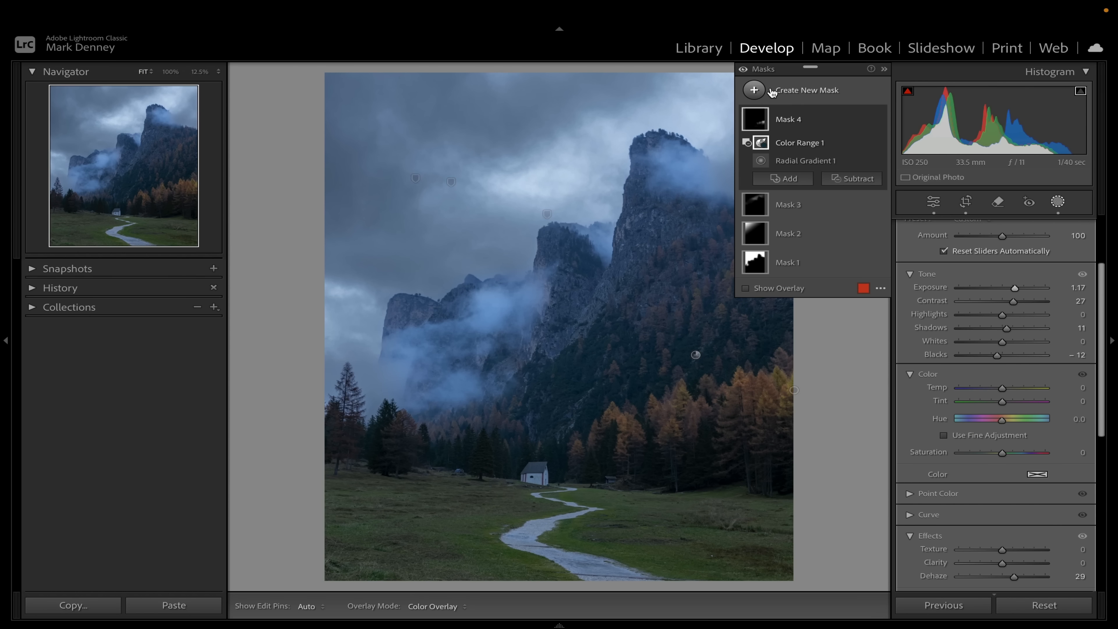
- Add a radial gradient mask nearly as wide as the photo, centred just above the white chapel and covering the valley and path
click(755, 91)
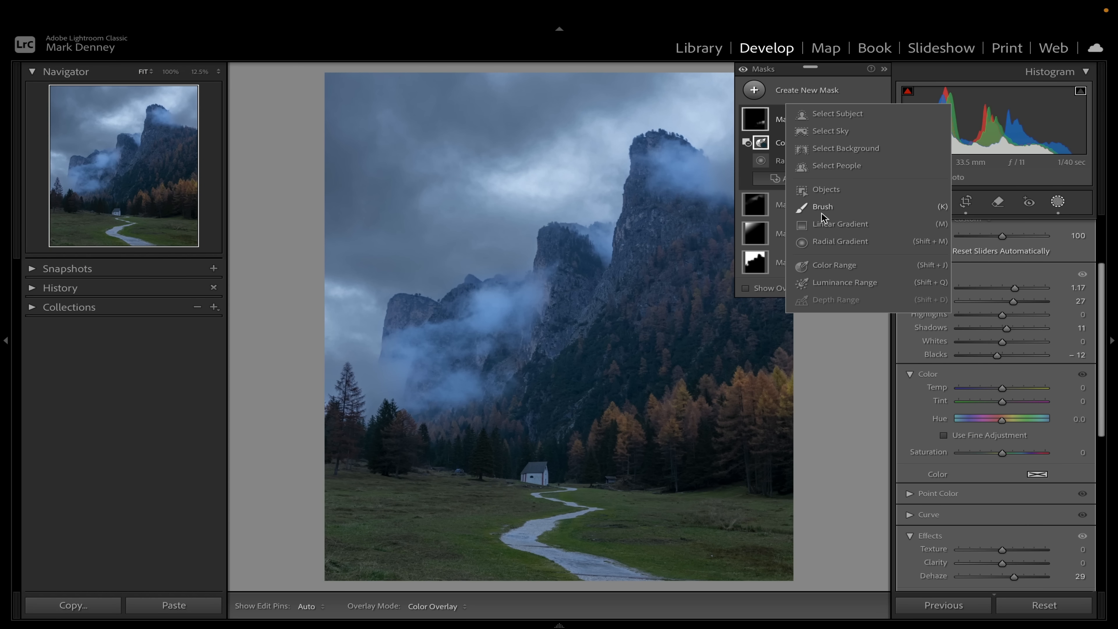
click(820, 243)
drag(541, 430, 776, 539)
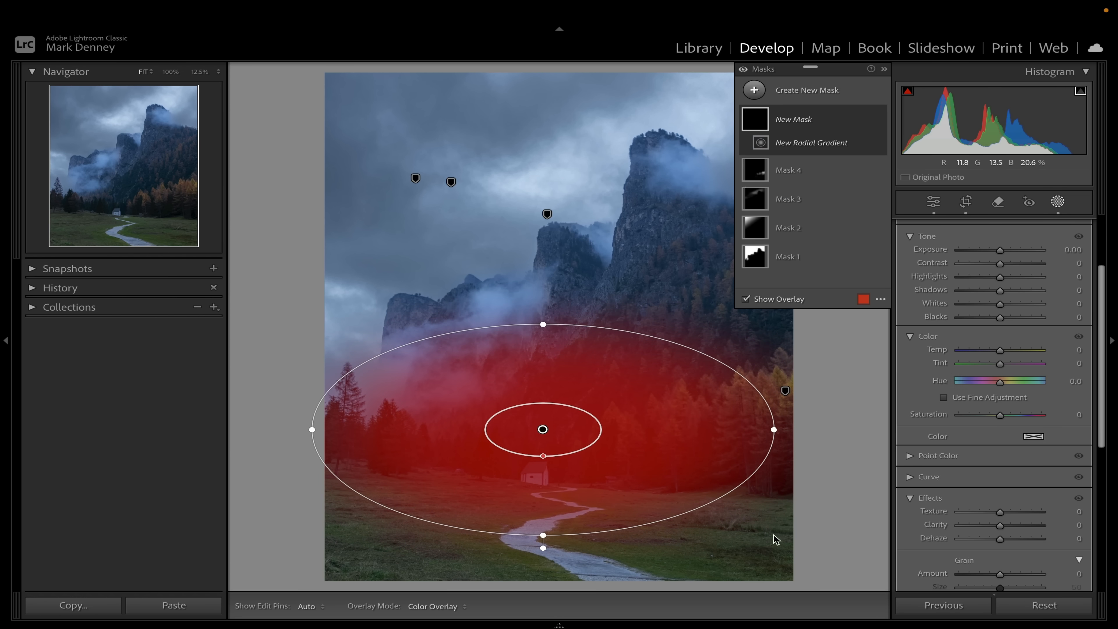
drag(542, 429, 557, 446)
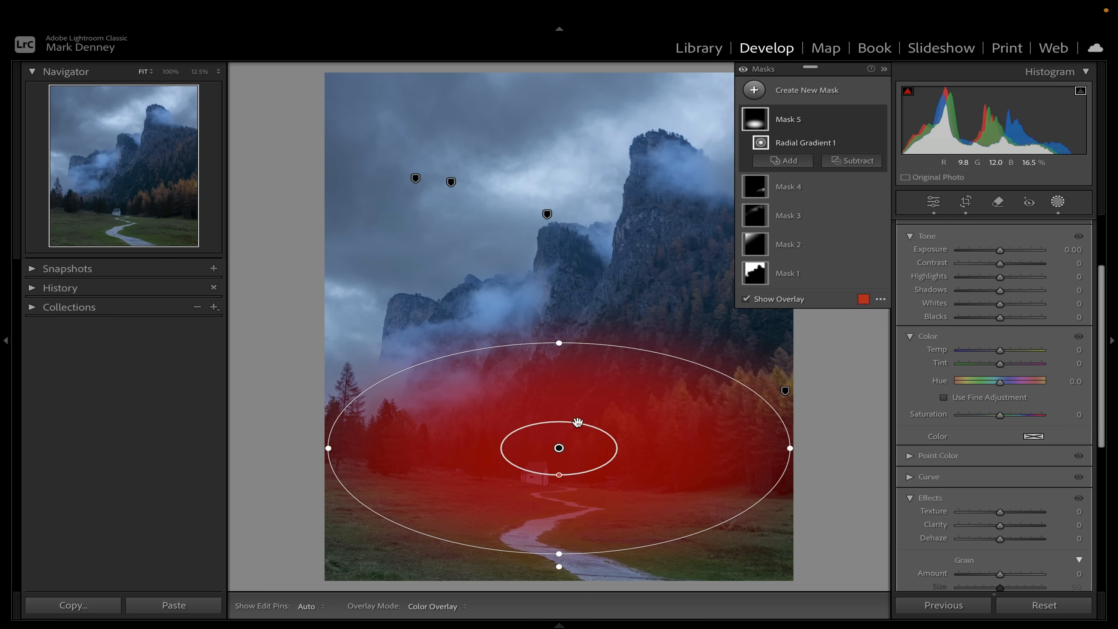
drag(788, 447, 783, 448)
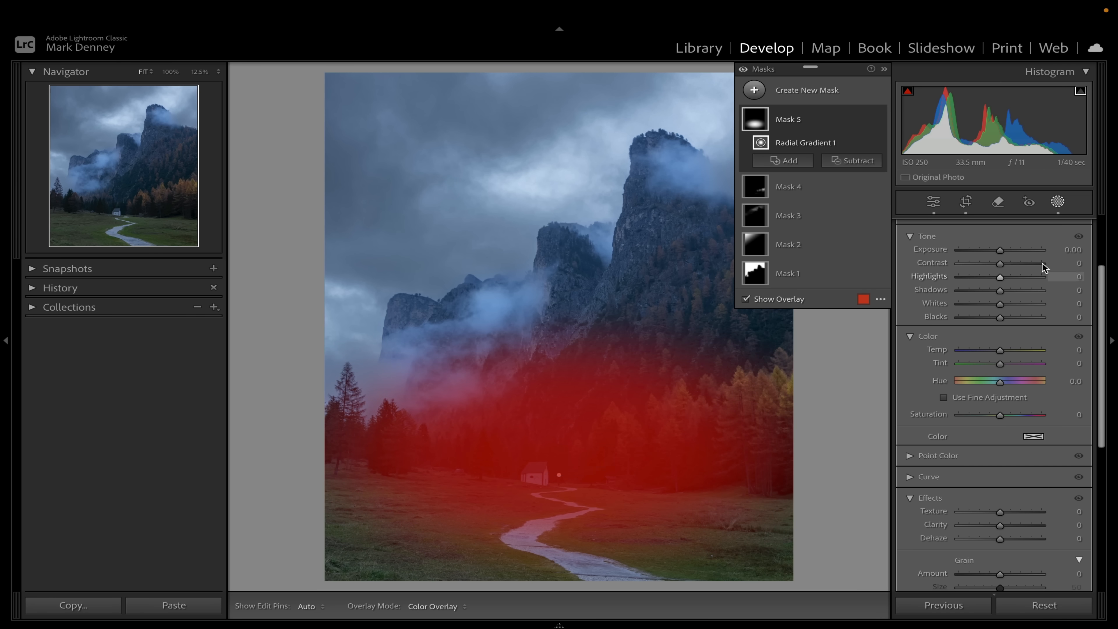
- Set the valley radial gradient mask's Exposure to 0.69, Contrast to 28 and Dehaze to 20
drag(1006, 250, 1013, 264)
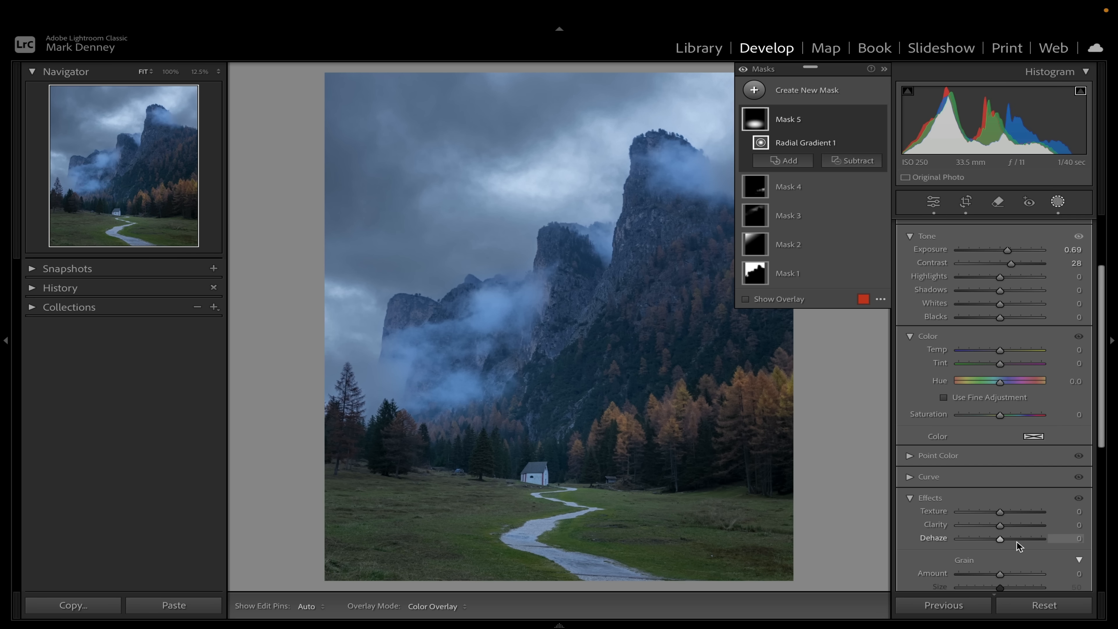
drag(1007, 539, 1008, 539)
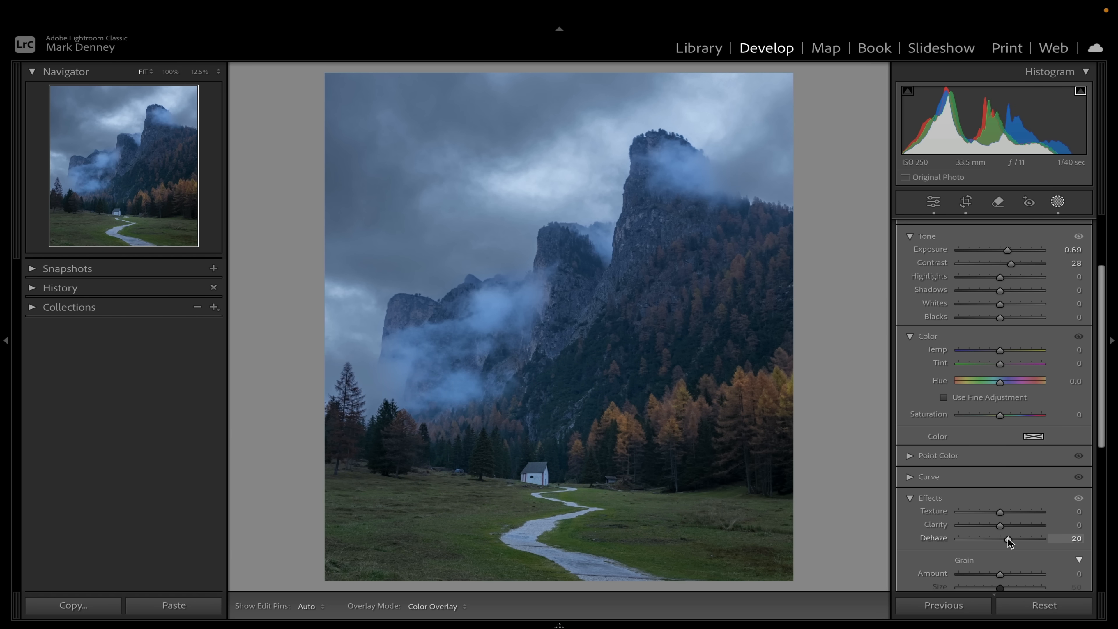
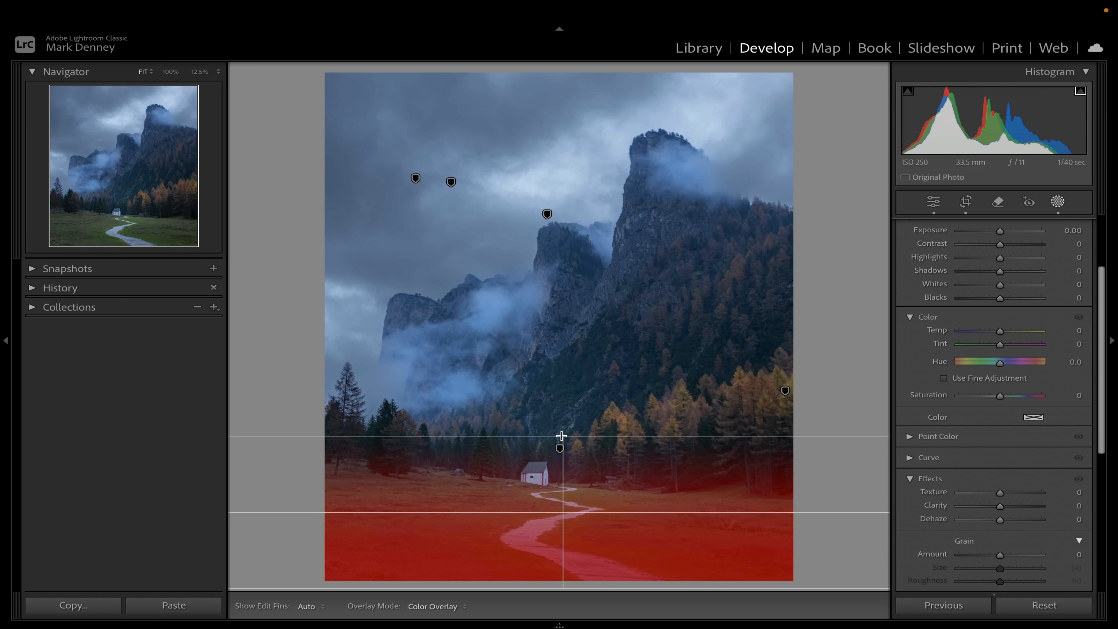
- Set the foreground linear gradient mask's Exposure to -0.85, compare the meadow with and without it, and leave the mask turned off
drag(1003, 235, 991, 232)
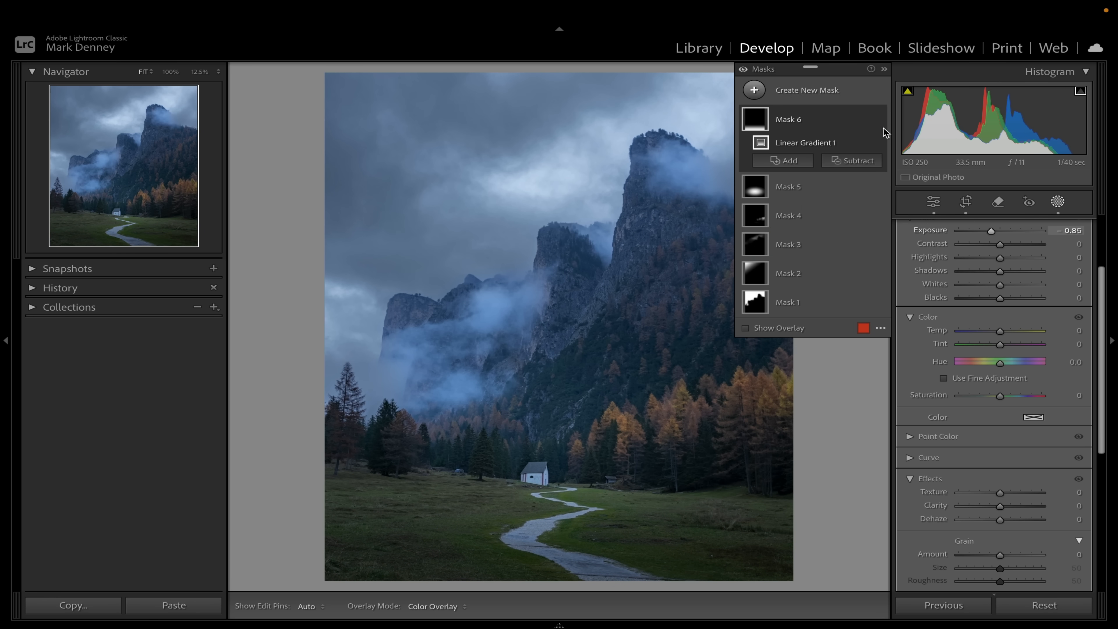
click(878, 120)
click(879, 119)
click(879, 120)
click(878, 120)
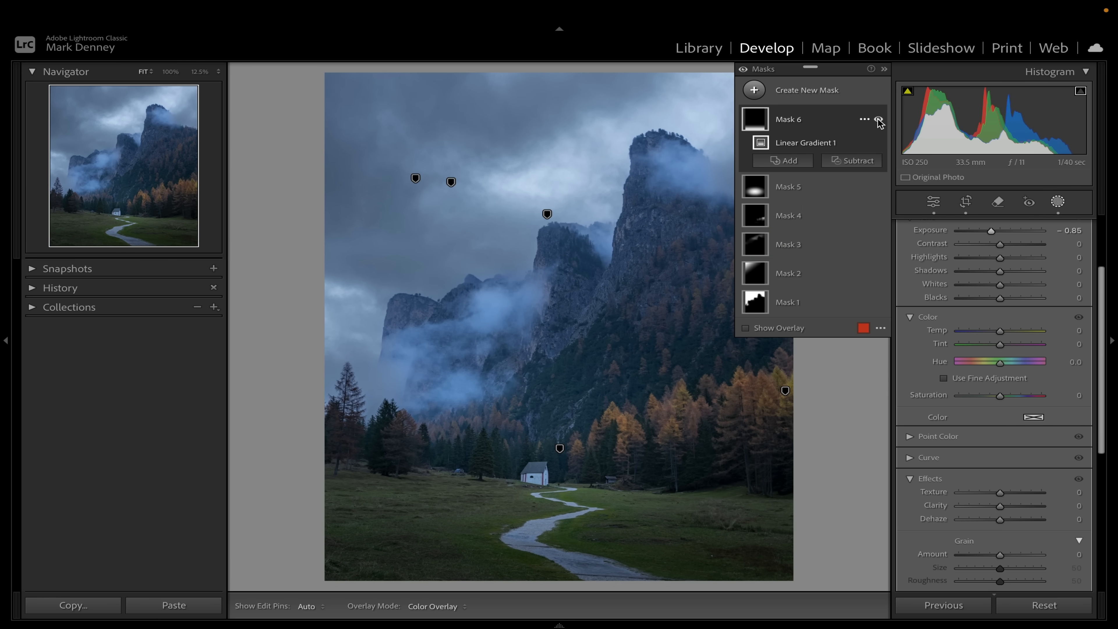
click(878, 120)
- Select the radial gradient mask above the chapel and raise its Exposure to 1.06
click(559, 449)
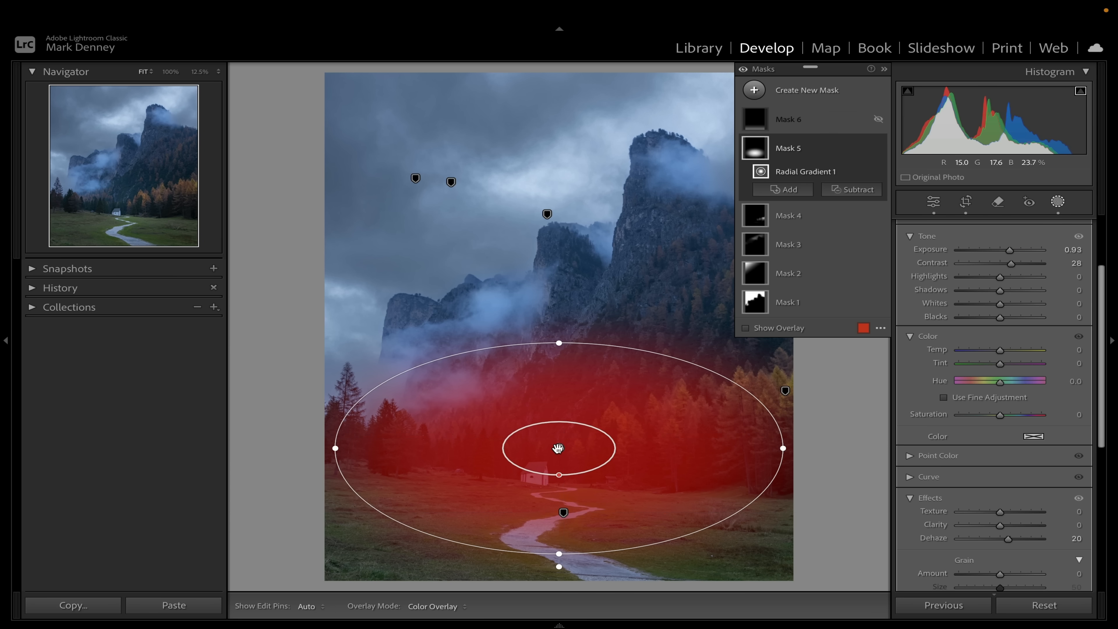
drag(1009, 251, 1008, 249)
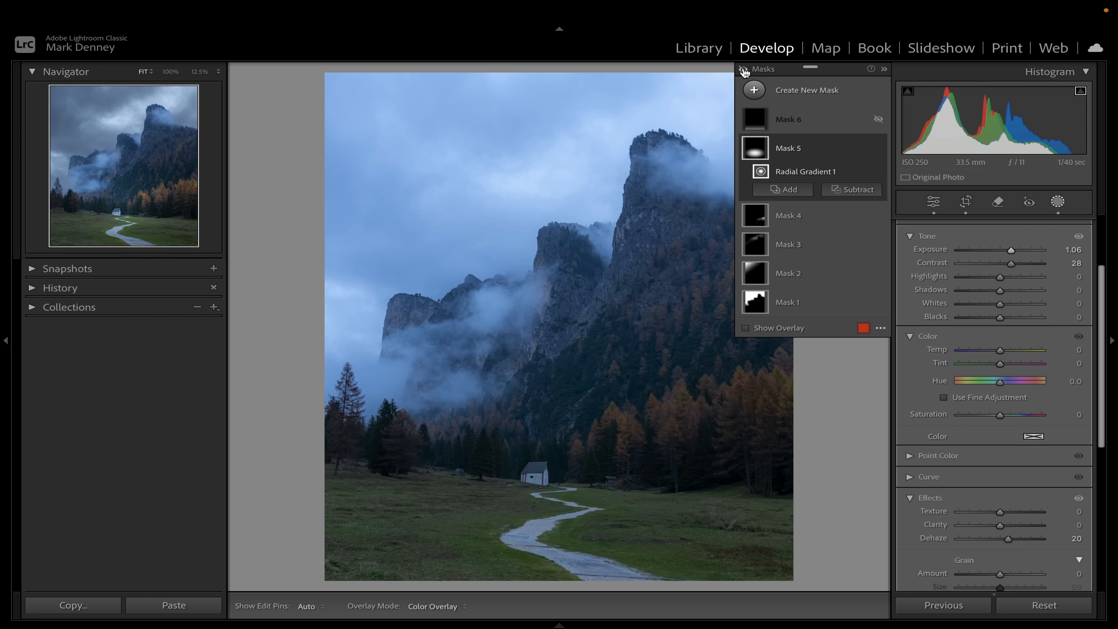
- Compare the photo with and without all the masks, using a collapsed mask list to see the whole image
click(743, 71)
click(744, 71)
click(744, 70)
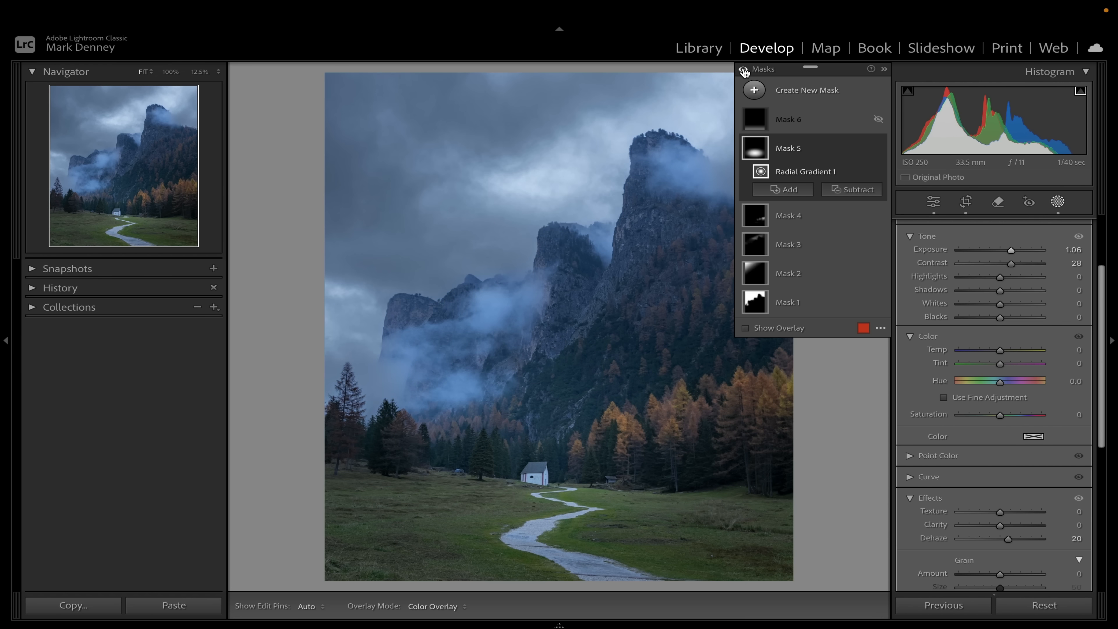
click(885, 70)
click(858, 71)
click(858, 71)
click(858, 70)
click(858, 71)
click(858, 70)
click(858, 71)
click(858, 71)
click(858, 71)
click(858, 70)
click(858, 70)
click(858, 70)
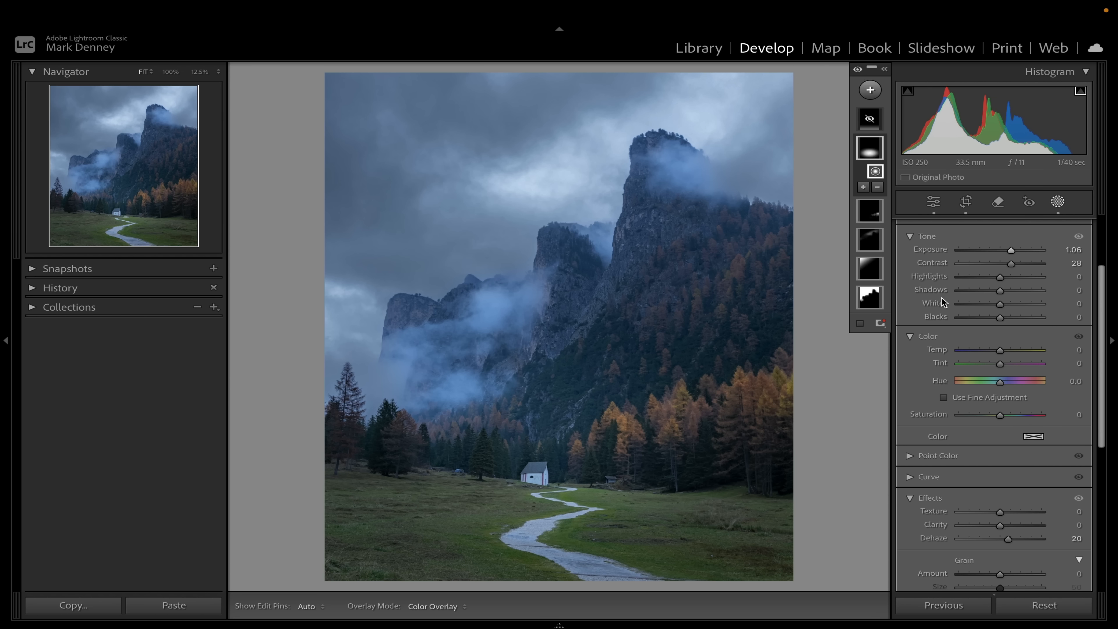
- Leave masking and set the global white balance by sampling the white wall of the chapel
click(931, 204)
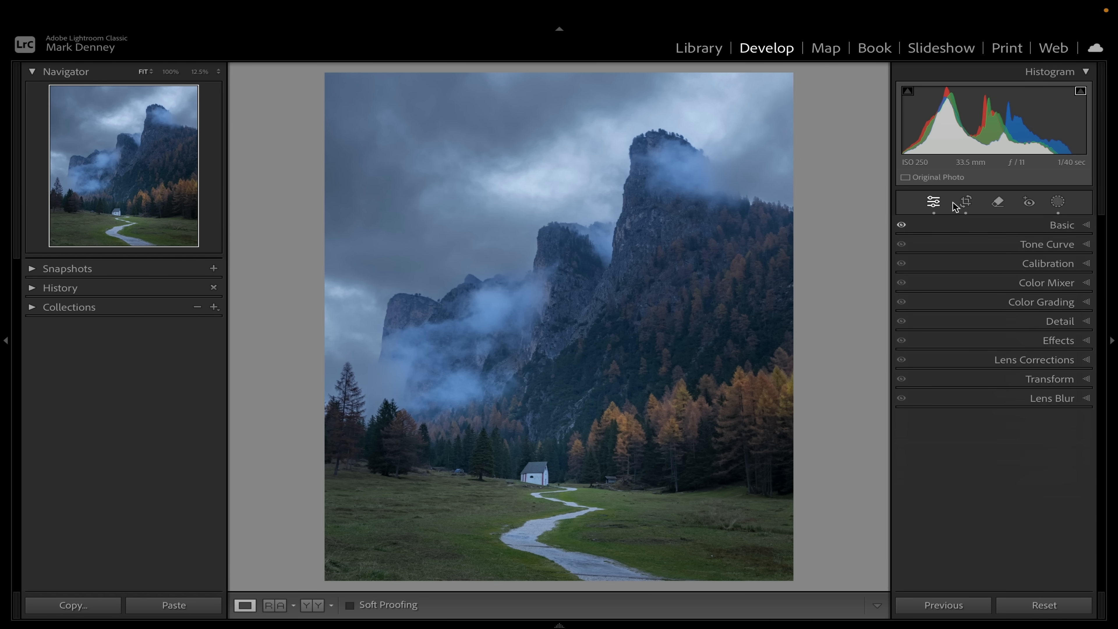
click(1058, 225)
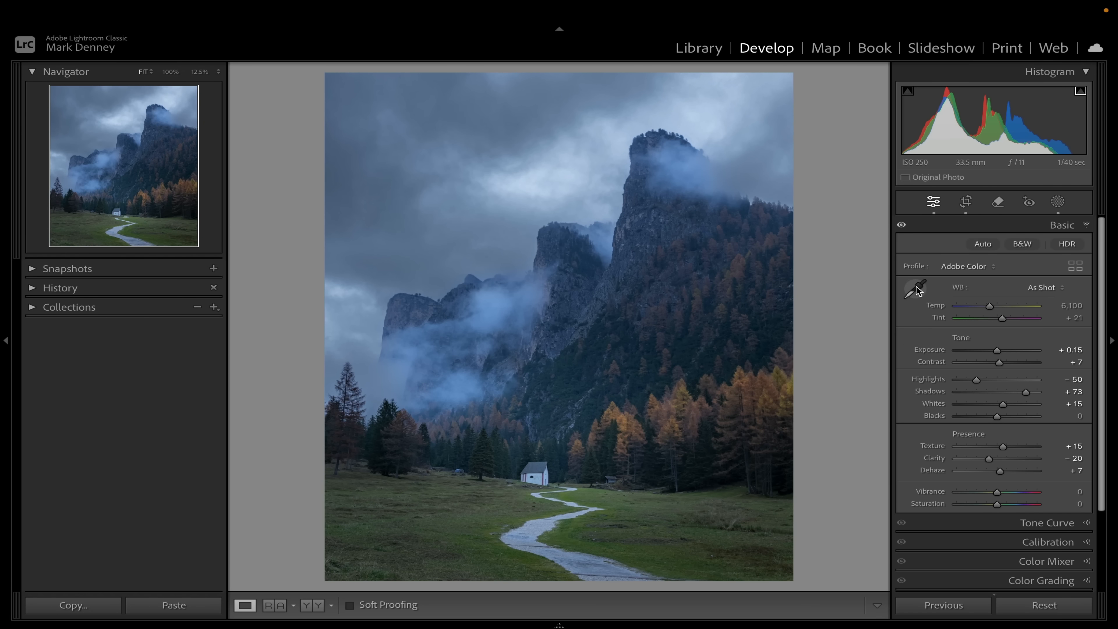
click(916, 290)
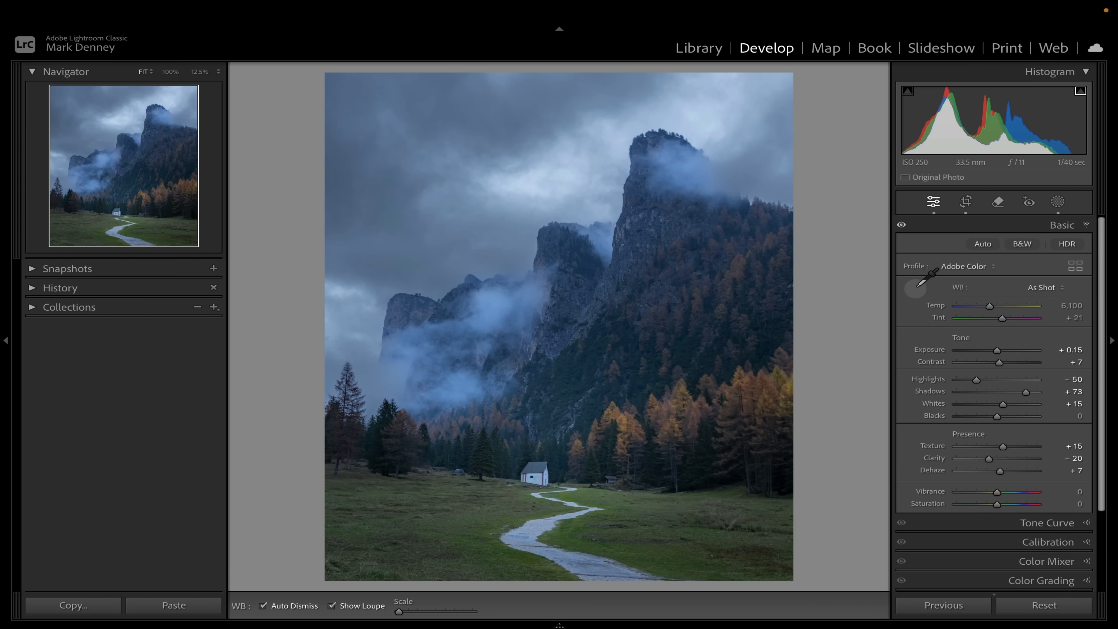
click(540, 480)
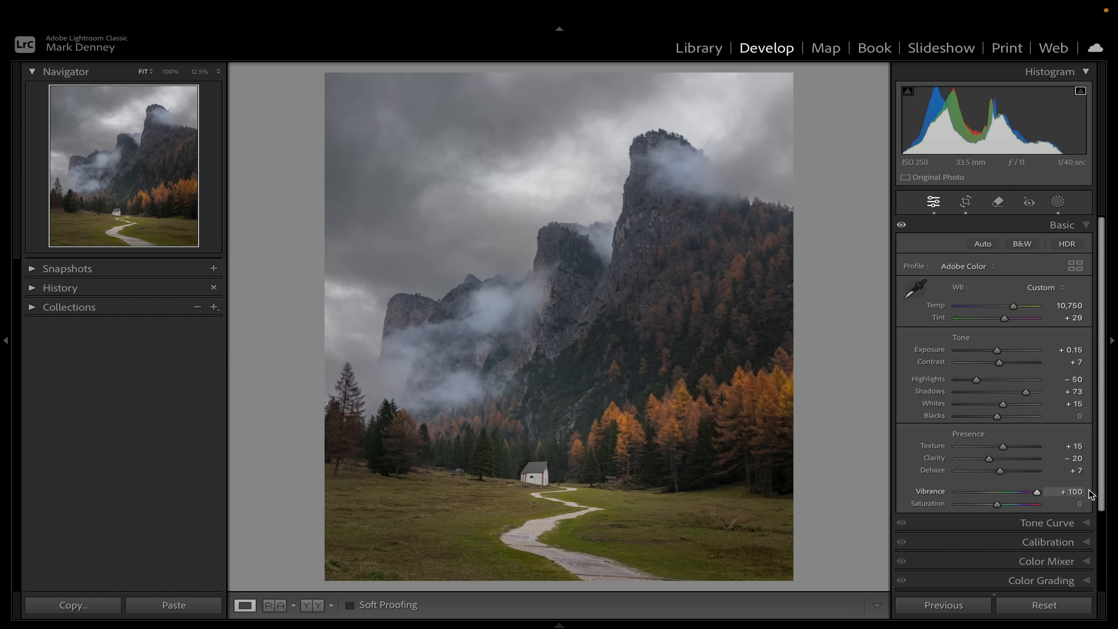
- Push Vibrance and Saturation to +100 to judge the color cast, set Temp to 11,161, and reset Vibrance and Saturation to 0
drag(1089, 490, 1116, 489)
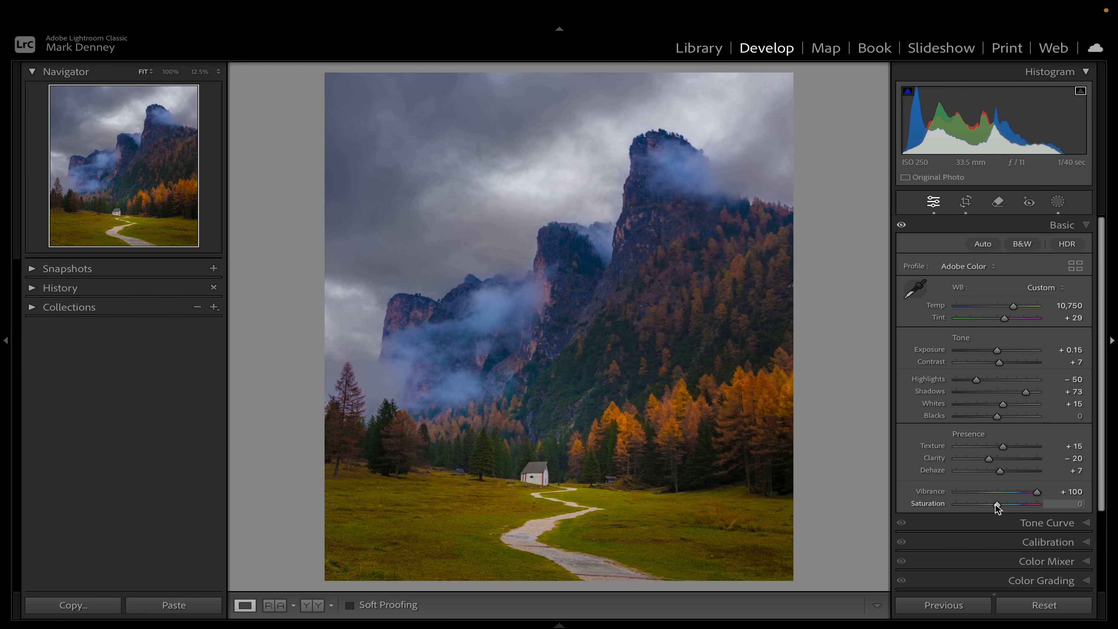
drag(997, 504, 1116, 488)
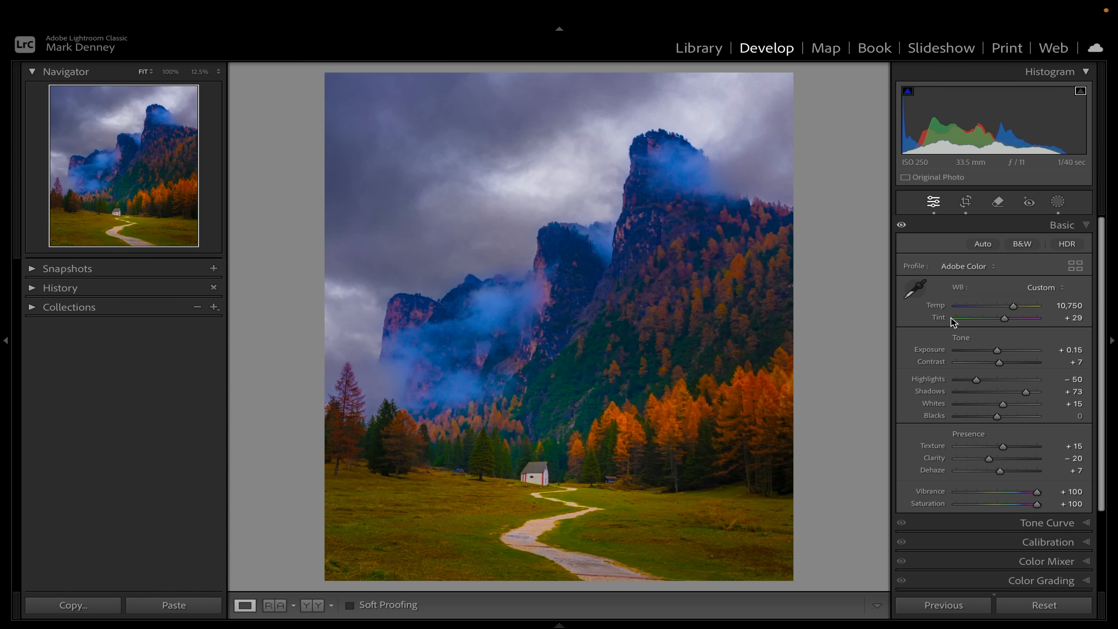
drag(1013, 306, 1014, 306)
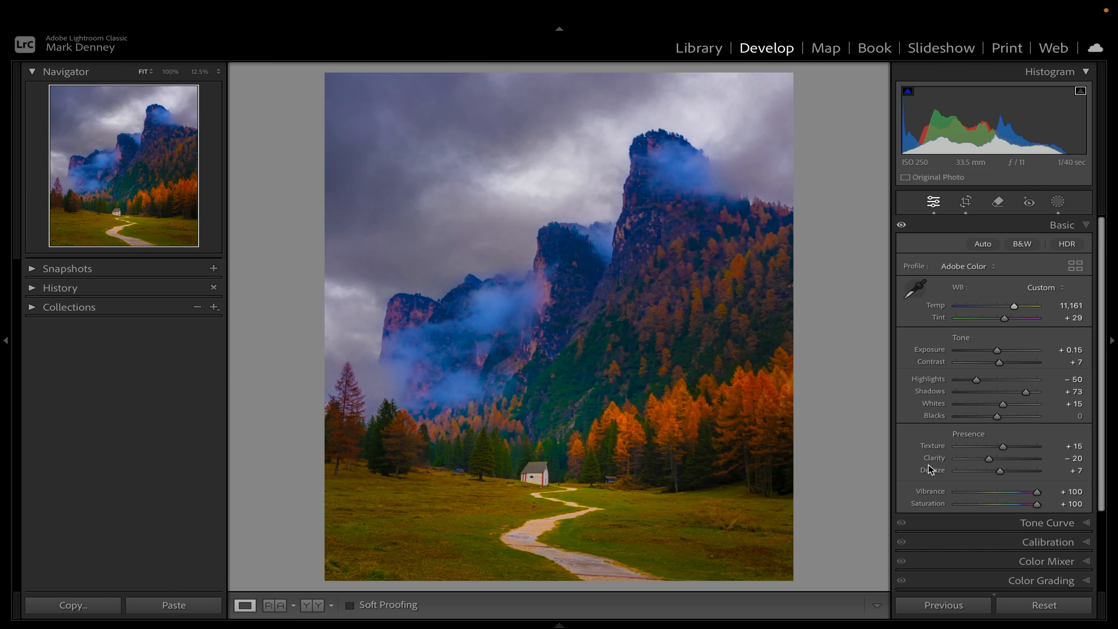
double_click(940, 505)
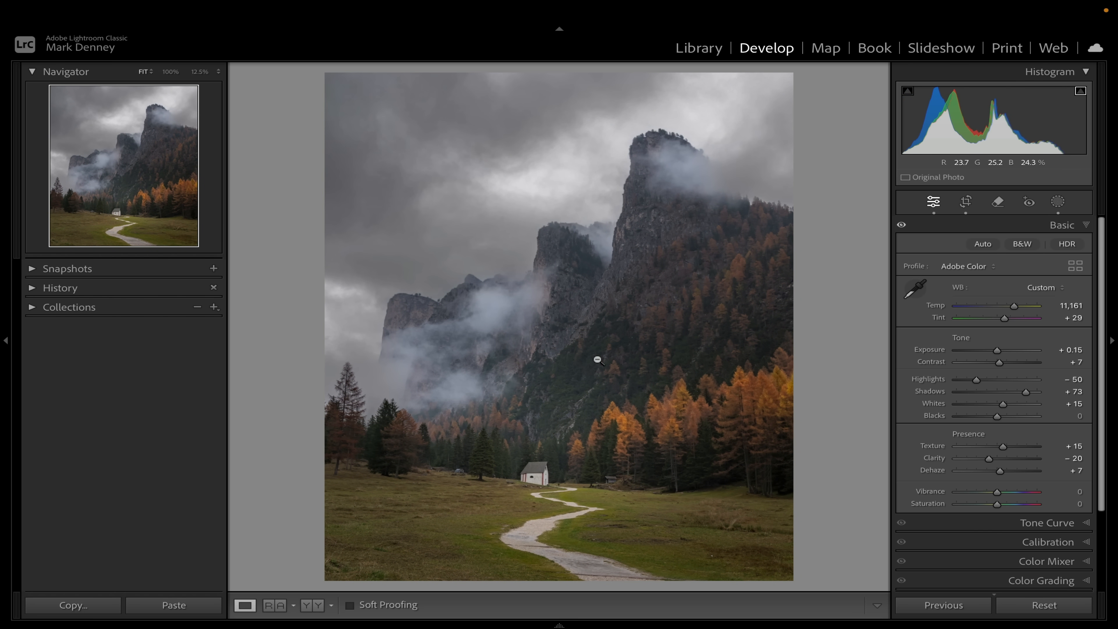
- Compare the edited photo with its original before version
key(backslash)
key(backslash)
key(backslash)
key(backslash)
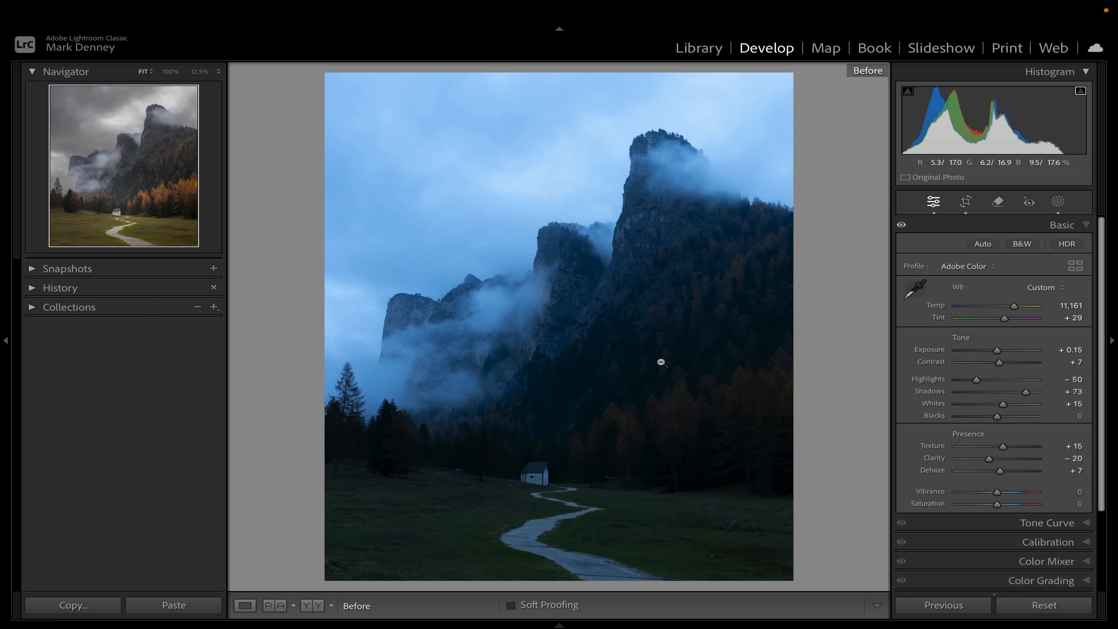
key(backslash)
key(backslash)
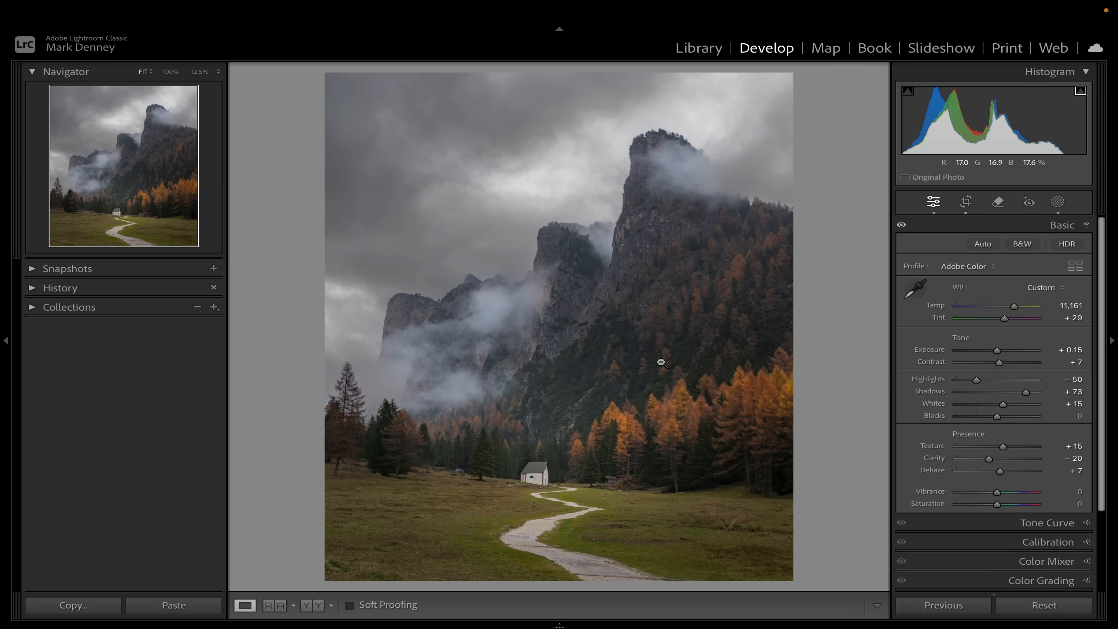
- Shape a gentle S-shaped tone curve with a slightly lifted black point, a shadow point at 58/51 and an upper point at 146/155
click(1047, 524)
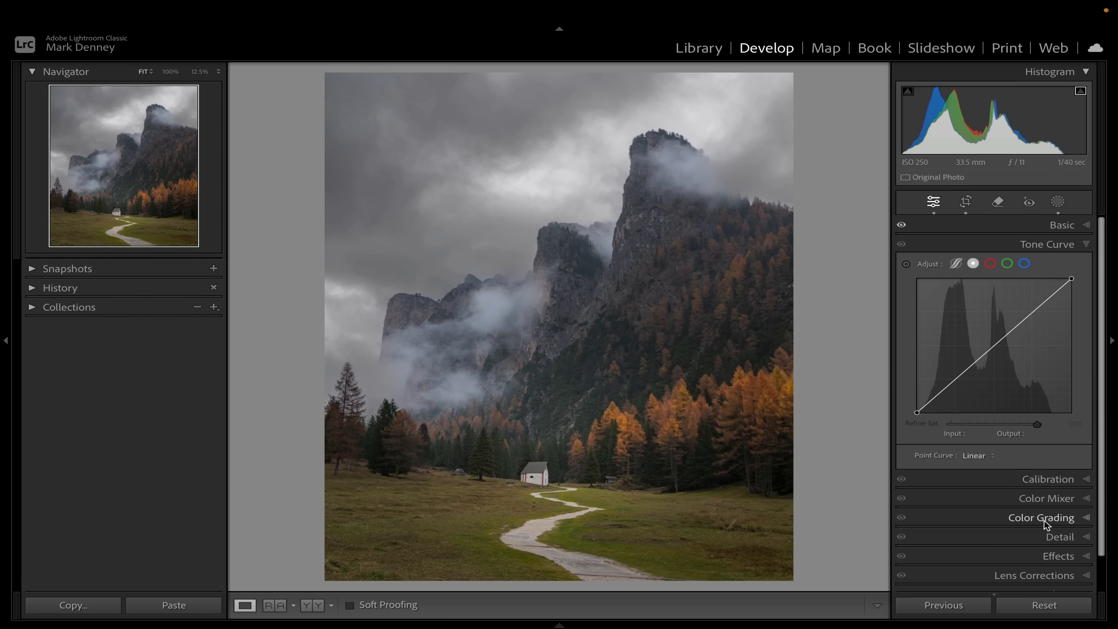
drag(916, 411, 951, 391)
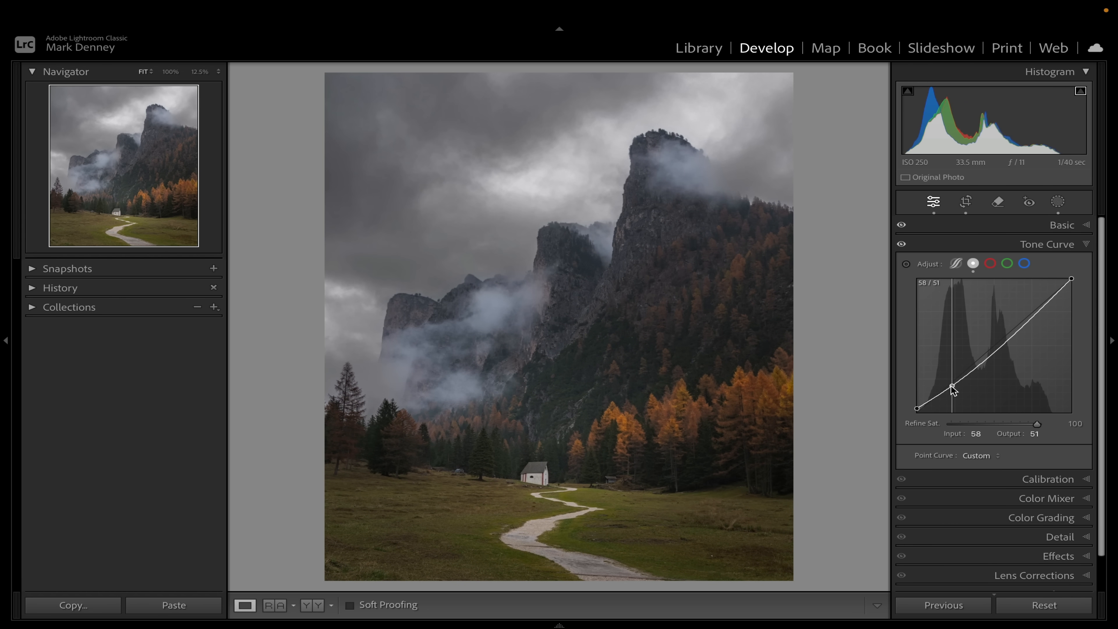
drag(1007, 339, 1007, 333)
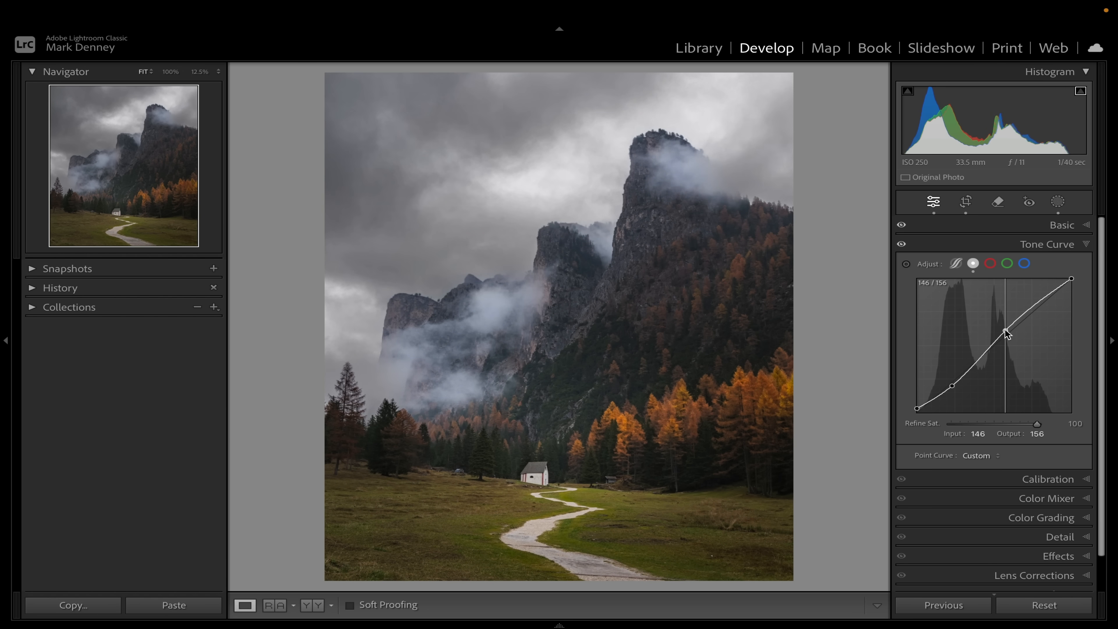
- Compare the photo with and without the tone curve adjustment
click(902, 245)
click(902, 244)
click(902, 245)
click(901, 245)
click(902, 245)
click(901, 245)
click(902, 245)
click(901, 245)
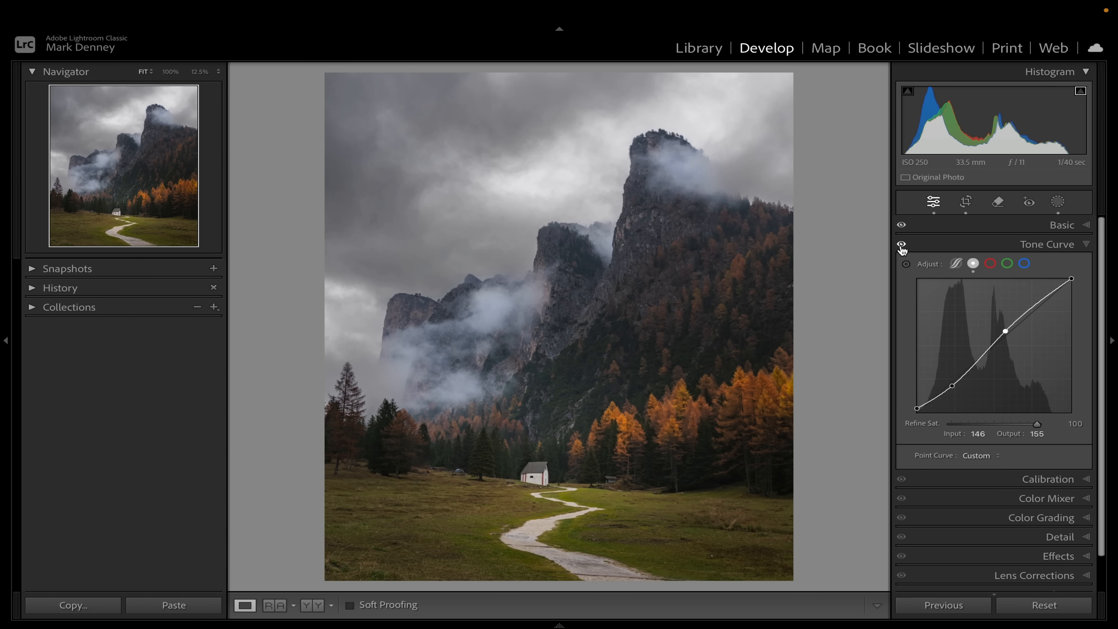
click(1051, 246)
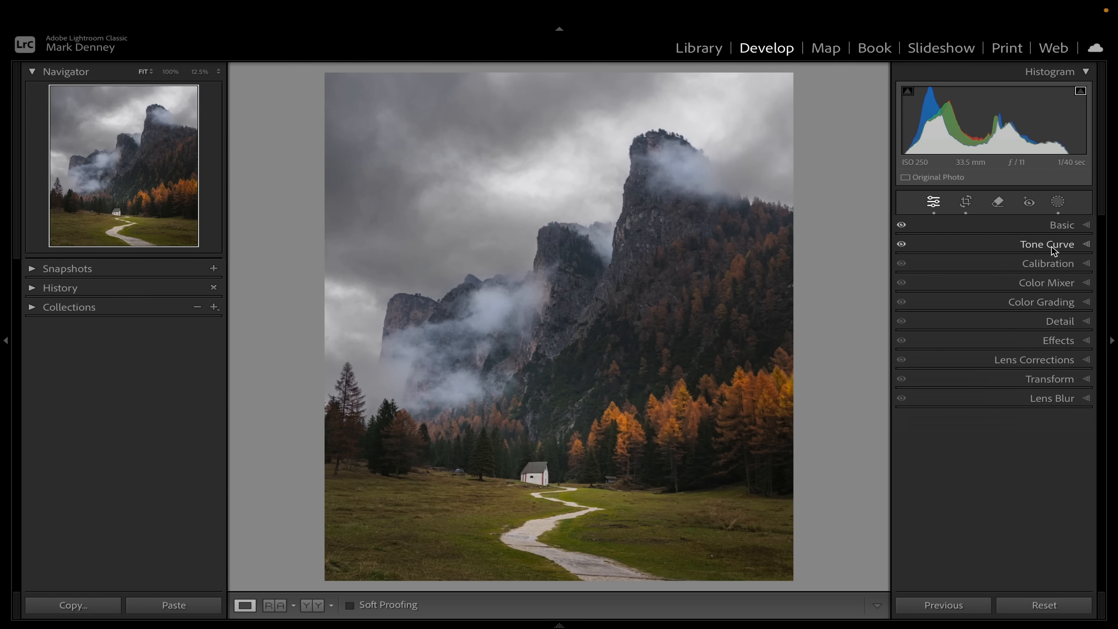
- Set the Blue Primary calibration to Saturation +32 and Hue -10
click(1046, 263)
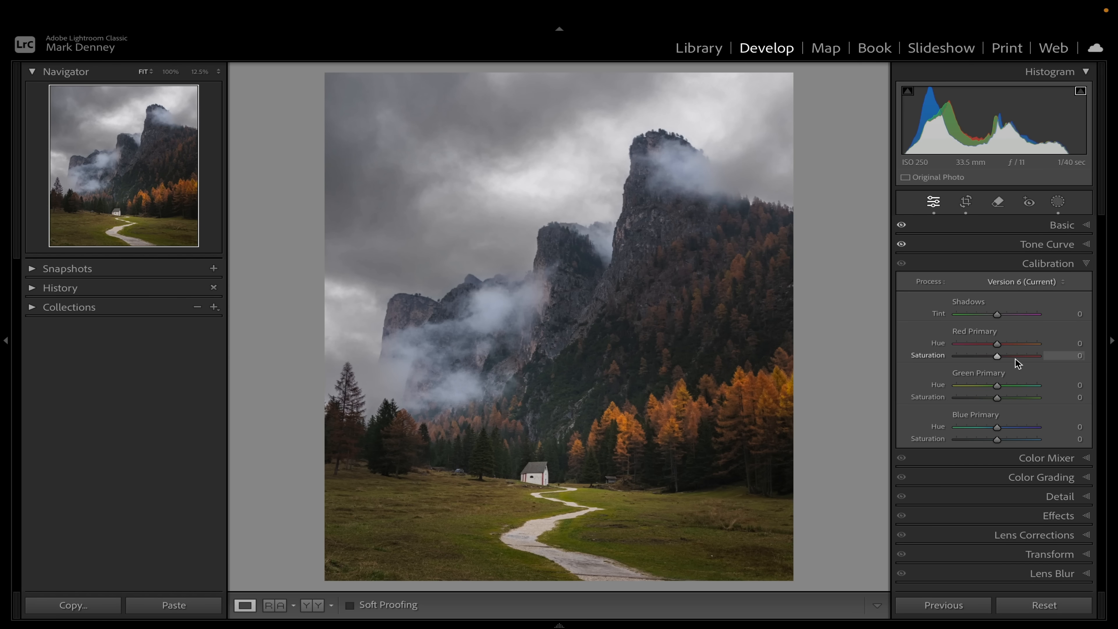
mouse_move(1002, 438)
mouse_down()
mouse_move(1025, 440)
mouse_move(952, 435)
mouse_move(1094, 439)
mouse_move(1013, 439)
mouse_up()
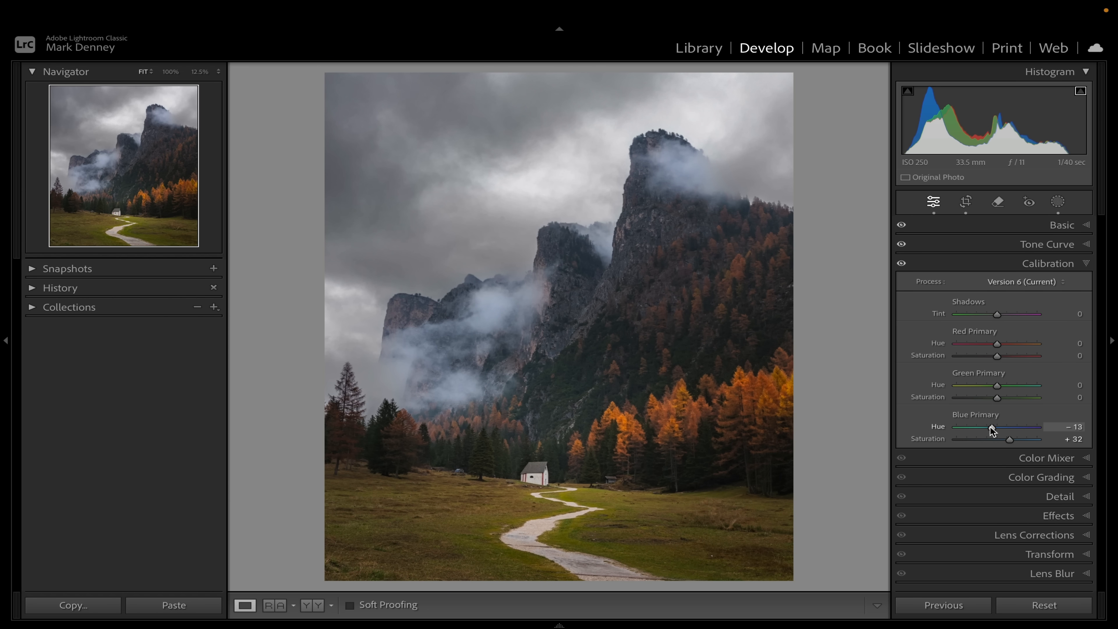
mouse_move(988, 427)
mouse_down()
mouse_move(953, 427)
mouse_move(1099, 432)
mouse_move(971, 433)
mouse_move(992, 432)
mouse_up()
- Calibrate Green Primary to Saturation +16 and Hue +21, set Red Primary Saturation to +20 and shift its Hue slightly lower
mouse_move(1001, 398)
mouse_down()
mouse_move(1023, 388)
mouse_move(983, 389)
mouse_move(1007, 394)
mouse_up()
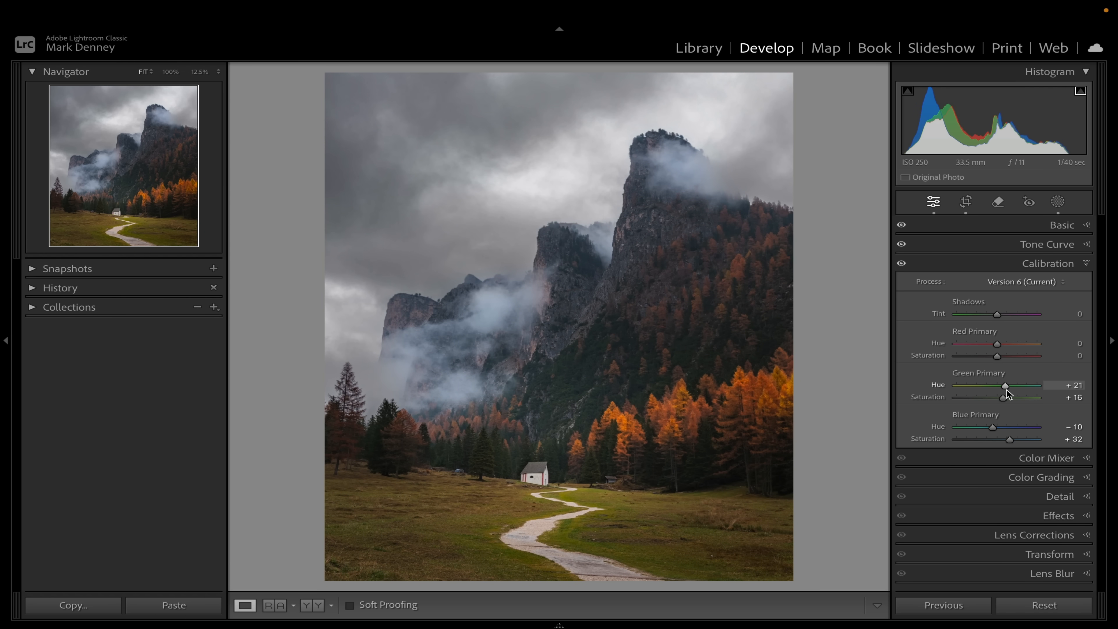
drag(997, 356, 1005, 357)
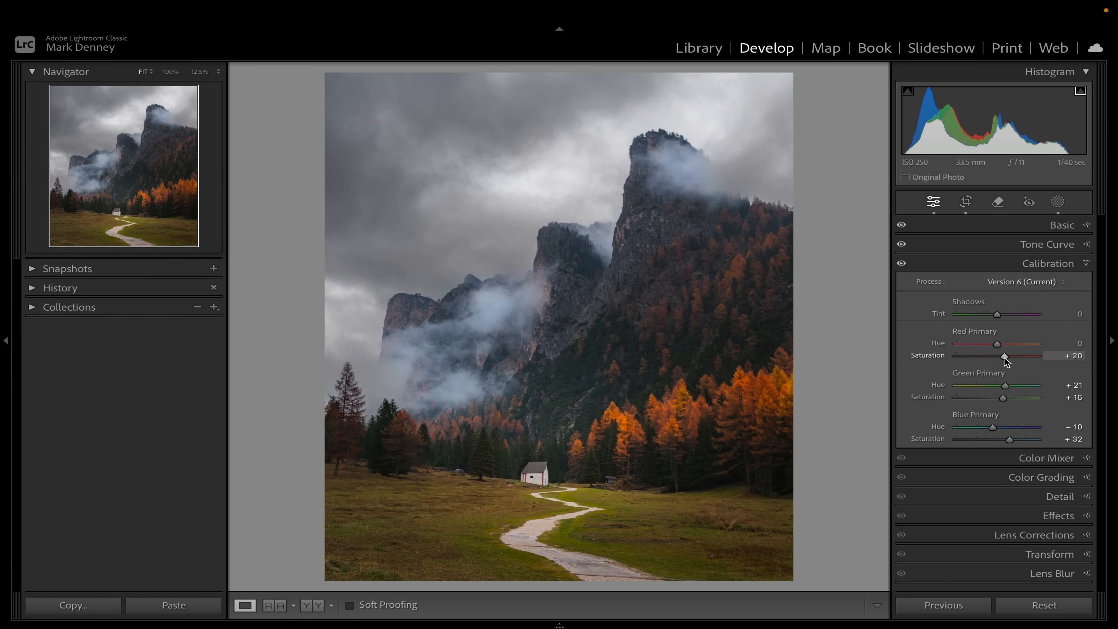
mouse_move(998, 344)
mouse_down()
mouse_move(972, 344)
mouse_move(1046, 344)
mouse_move(993, 348)
mouse_up()
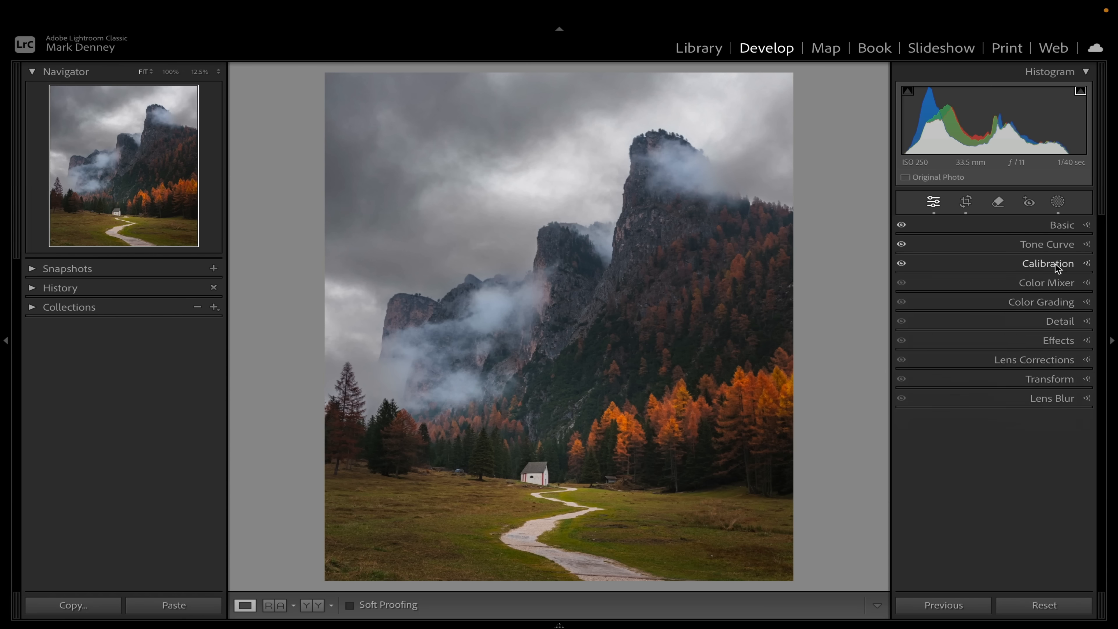
- Reduce the autumn color saturation in the Color Mixer to Red -6, Orange -16 and Yellow -18
click(1054, 279)
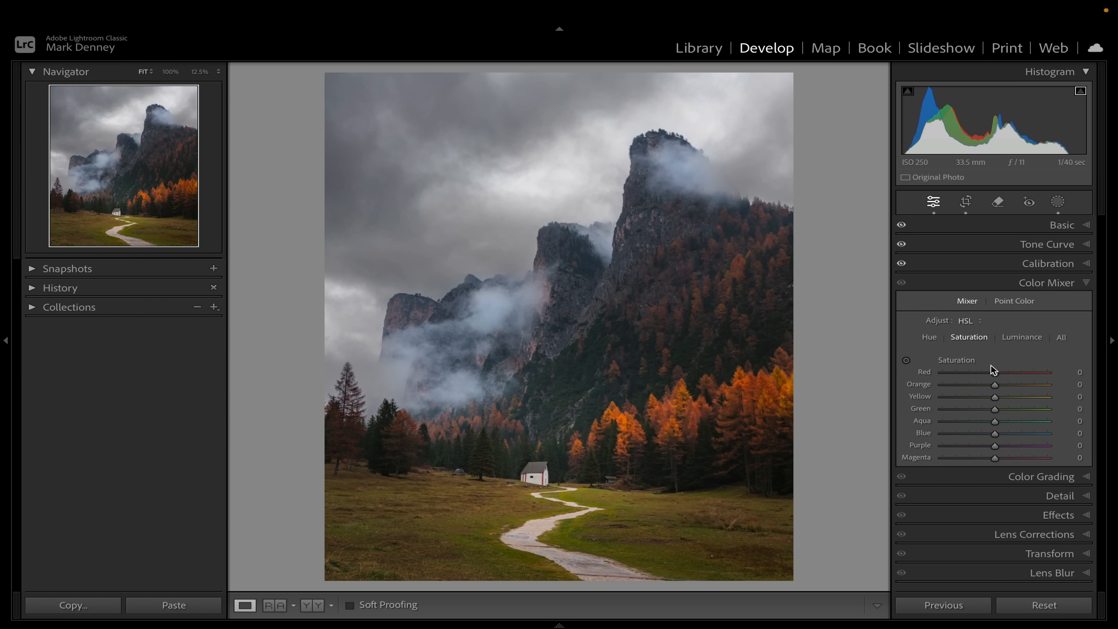
click(906, 360)
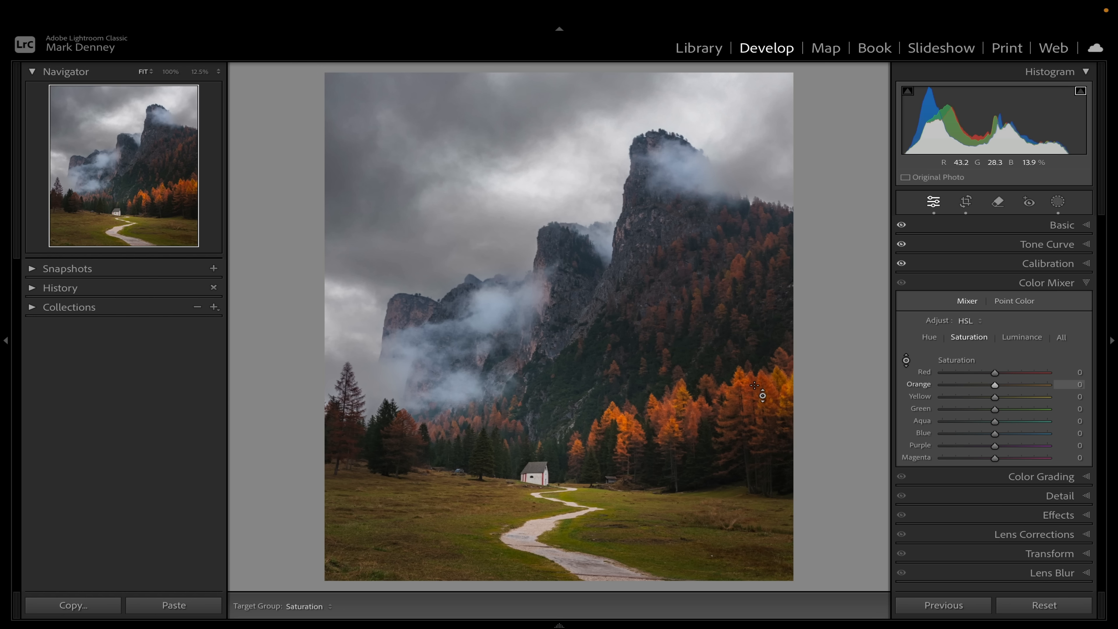
drag(627, 427, 628, 432)
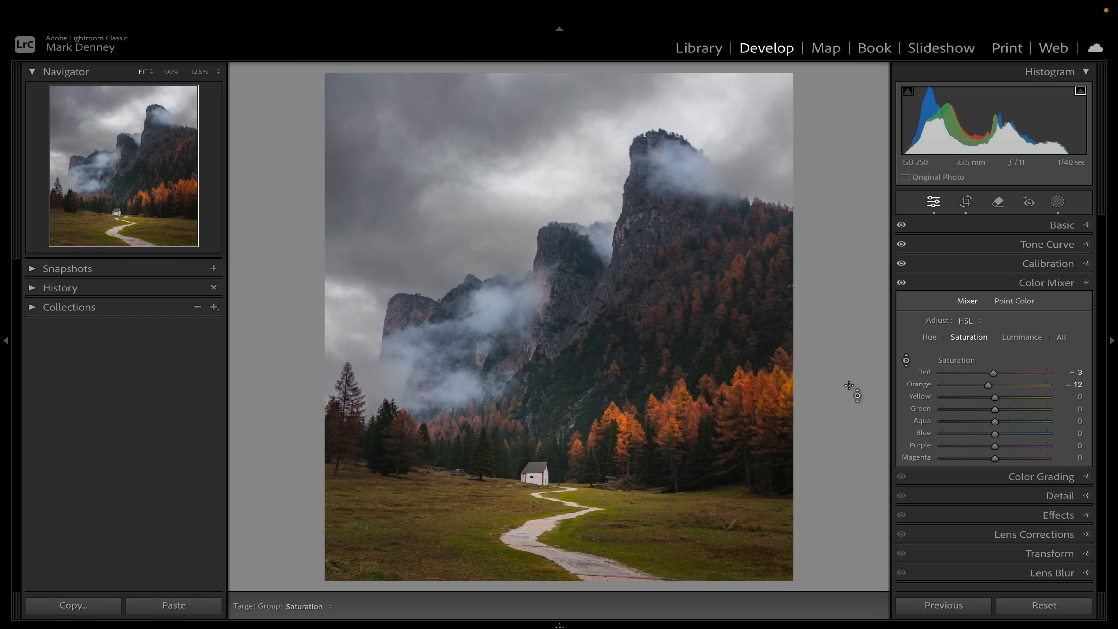
click(986, 396)
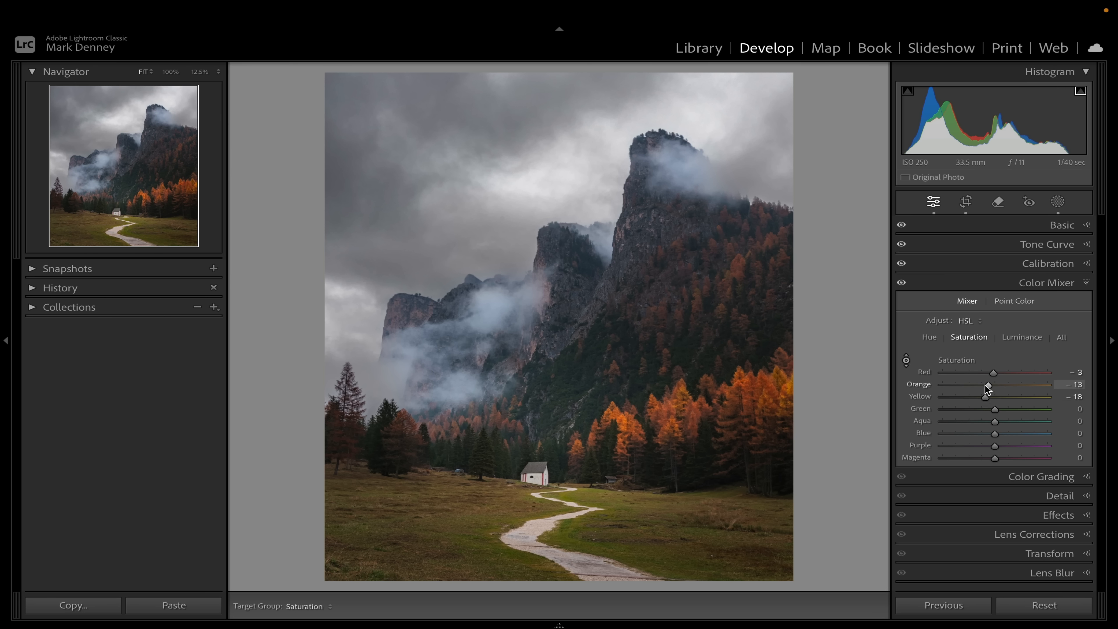
drag(989, 373, 988, 373)
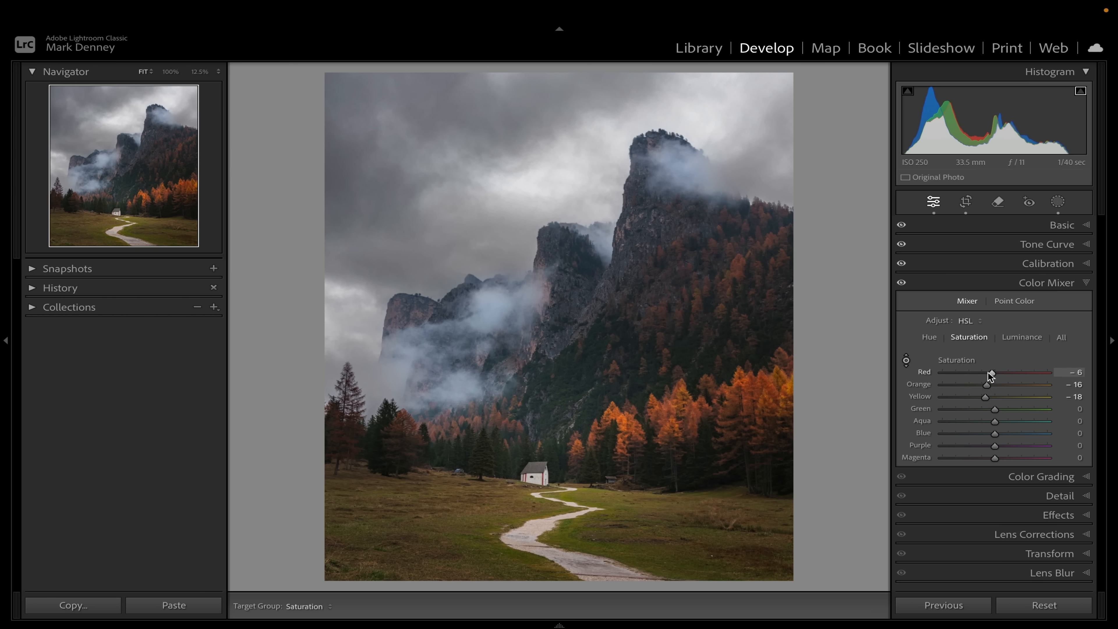
- Brighten the autumn colors in the Color Mixer by setting Luminance to Orange +15 and Yellow +20
click(1021, 338)
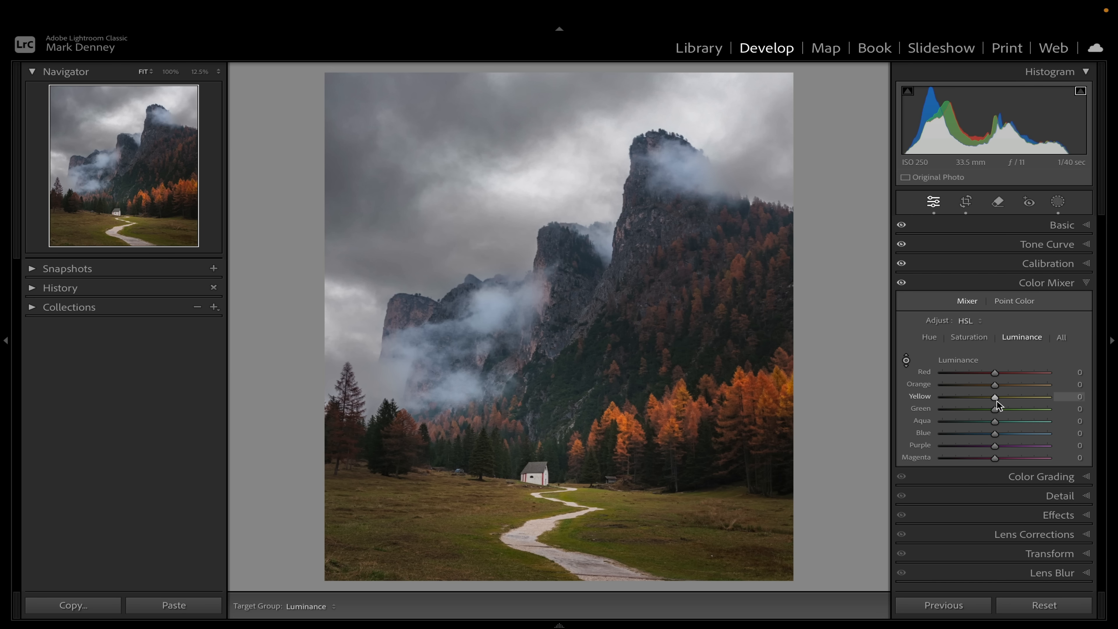
drag(1000, 387, 1003, 387)
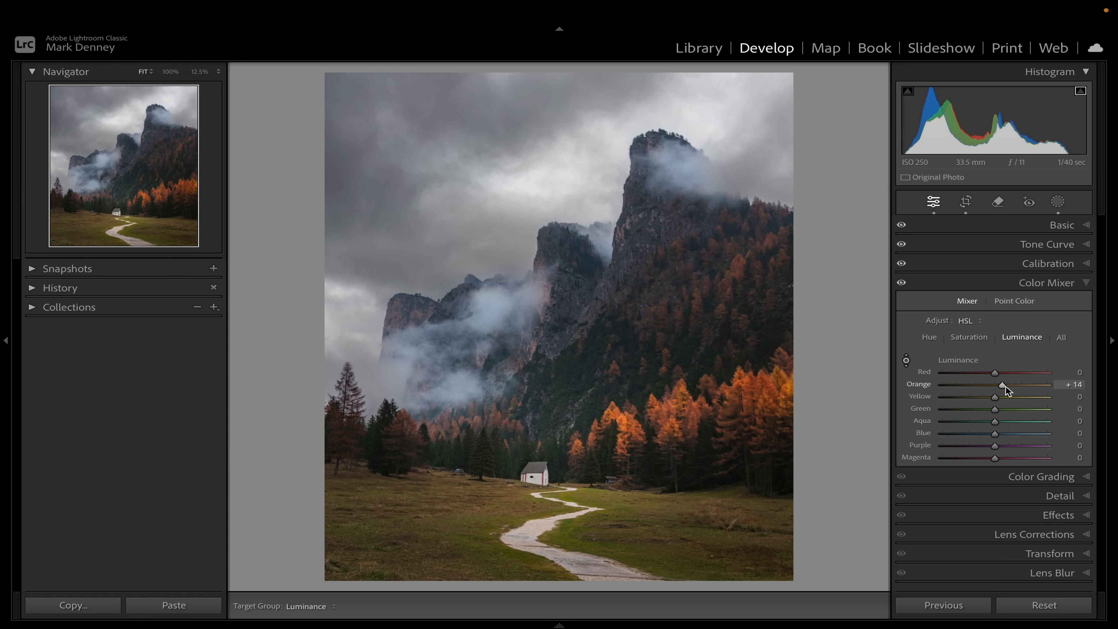
mouse_move(1006, 387)
mouse_down()
mouse_move(1040, 387)
mouse_move(994, 390)
mouse_move(1114, 412)
mouse_move(1037, 385)
mouse_move(998, 385)
mouse_move(1051, 396)
mouse_move(1008, 399)
mouse_up()
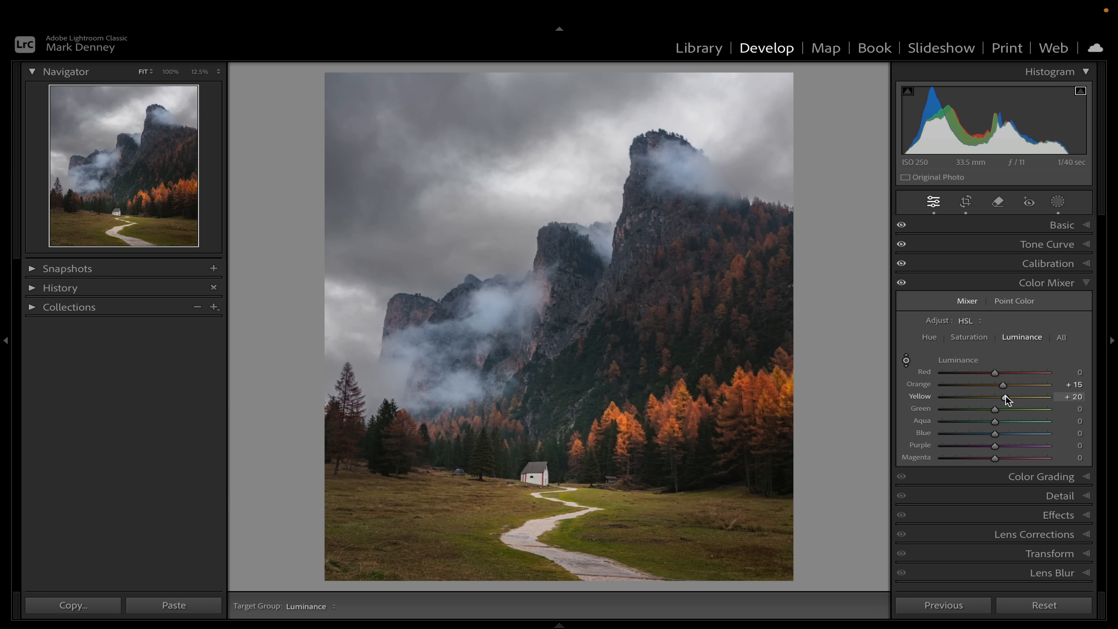
- Shift the Color Mixer Hue values to Green -20 and Yellow -23 to warm the meadow grass
click(929, 337)
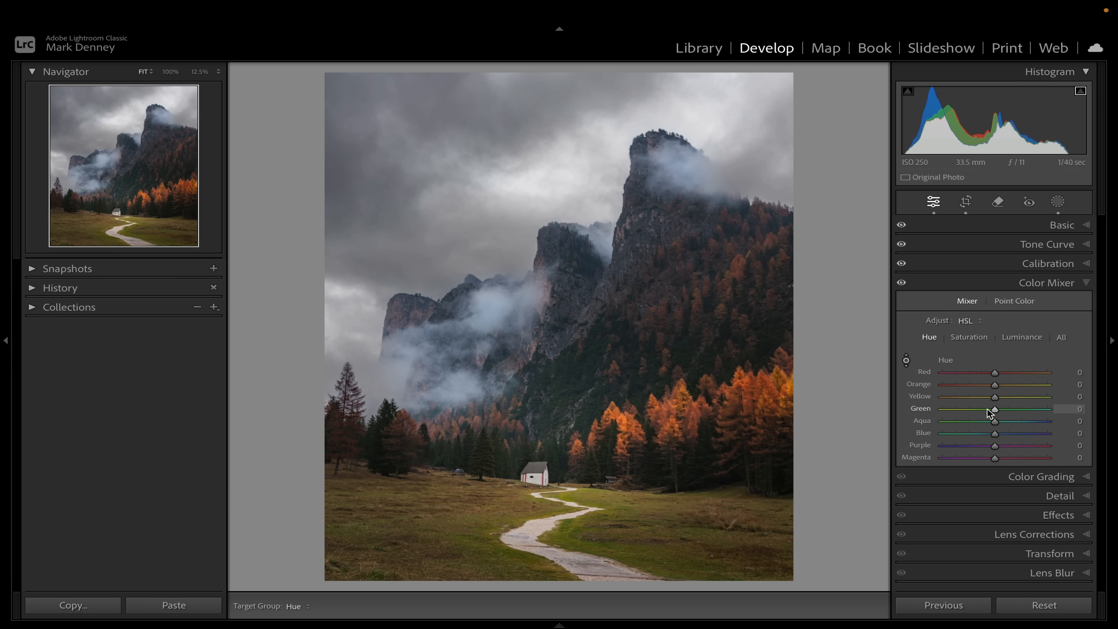
drag(995, 409, 964, 410)
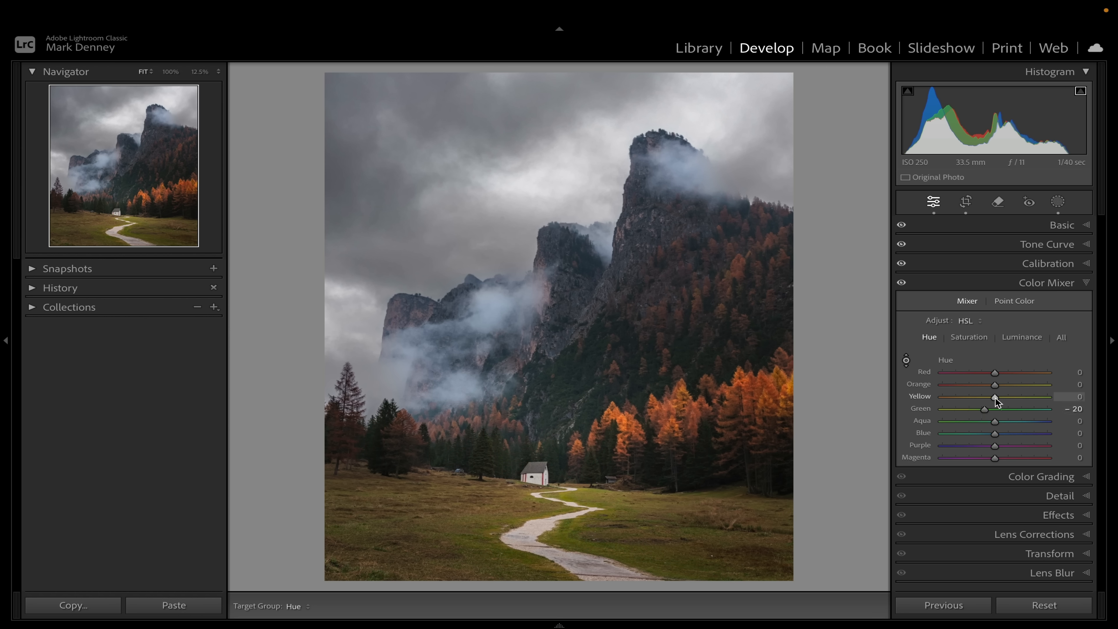
mouse_move(998, 396)
mouse_down()
mouse_move(1017, 398)
mouse_move(993, 399)
mouse_up()
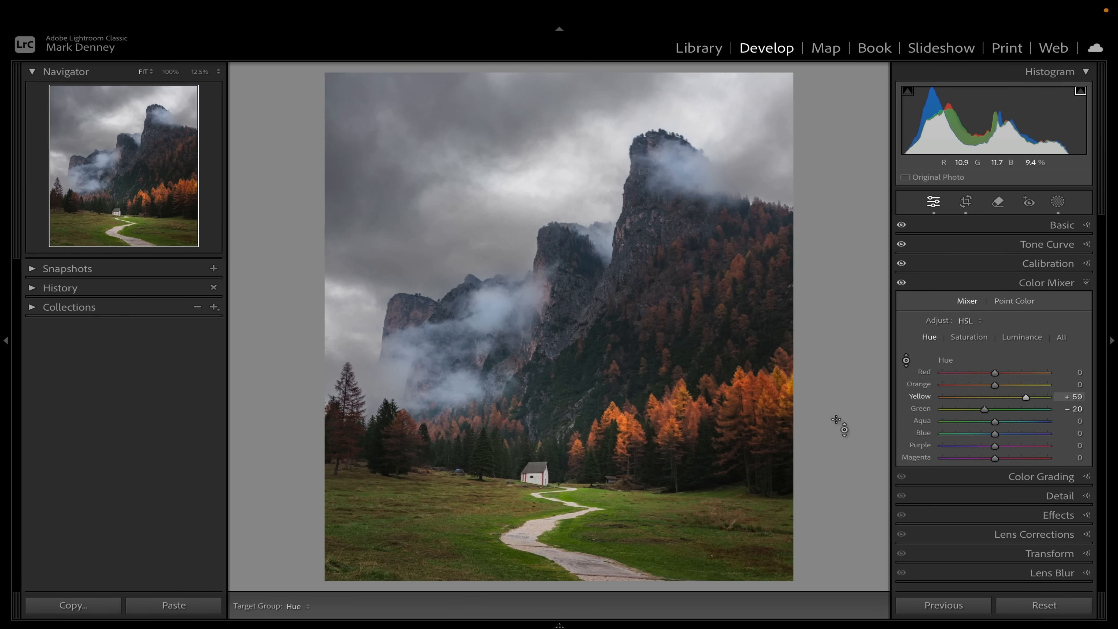
drag(1026, 398, 984, 404)
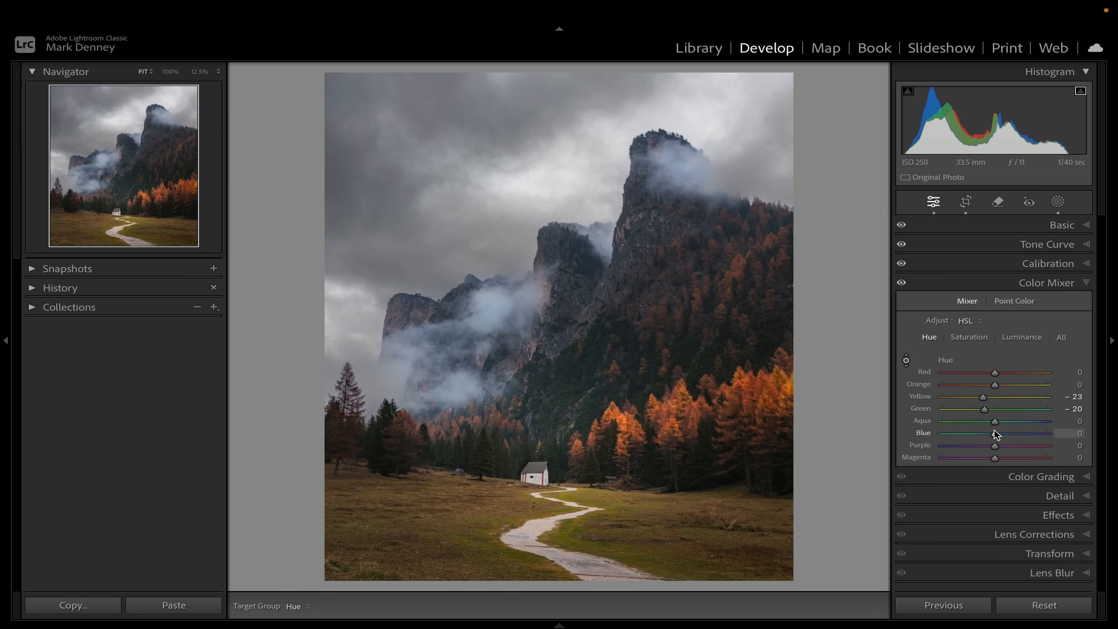
- Slightly reduce the Blue saturation in the Color Mixer
click(970, 337)
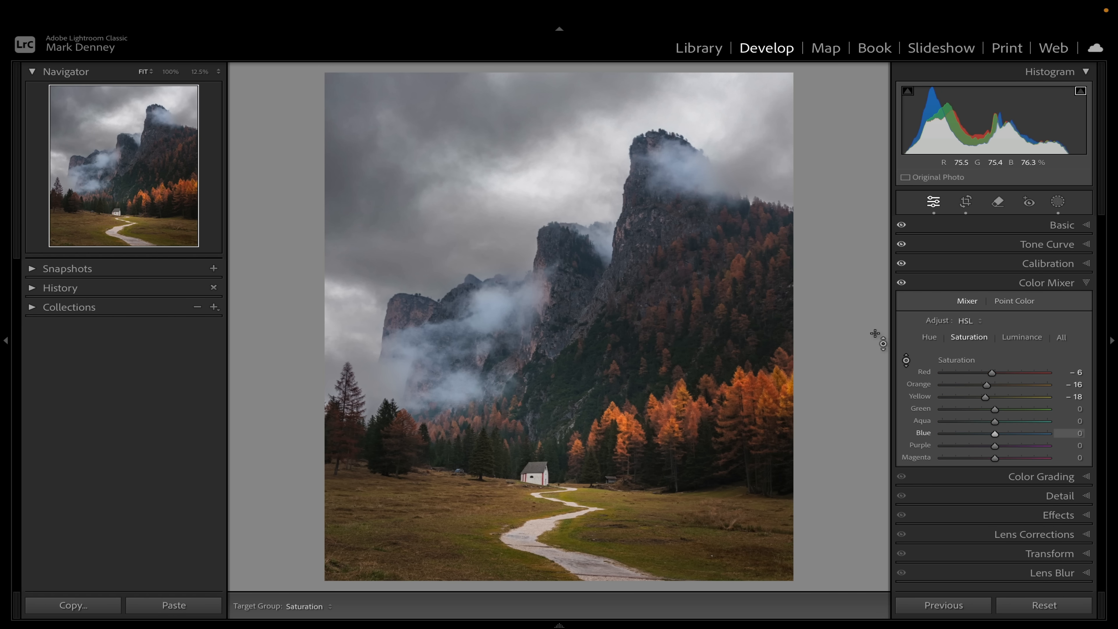
mouse_move(997, 433)
mouse_down()
mouse_move(1047, 431)
mouse_move(942, 432)
mouse_move(990, 431)
mouse_up()
click(1057, 281)
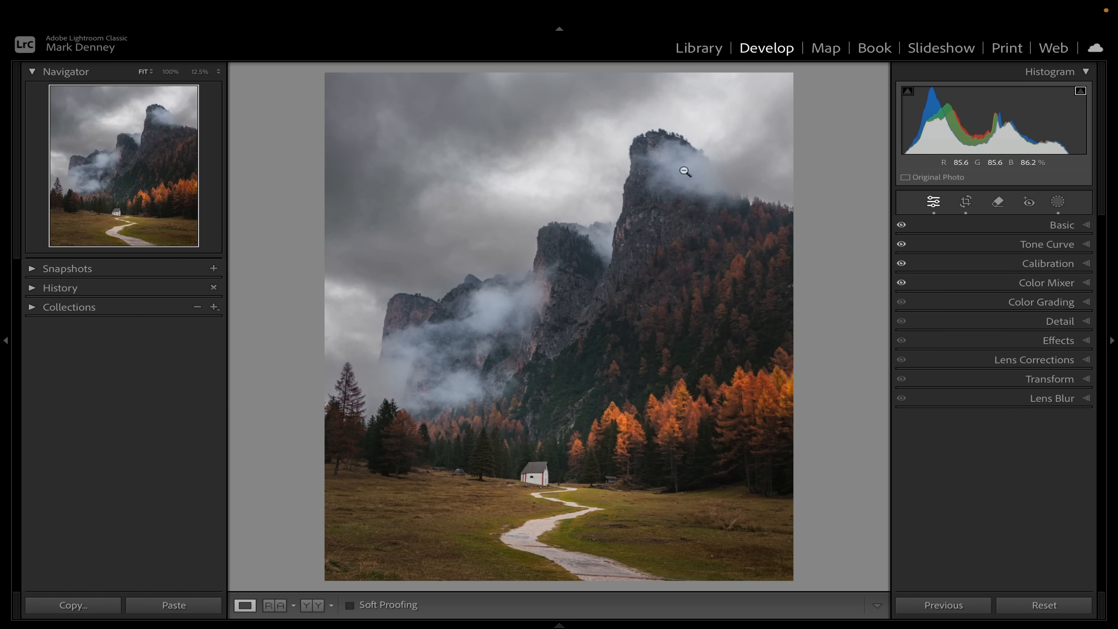
- Create a new Brush mask and paint over the fog on the lower cliffs and around the tall peak
click(1064, 204)
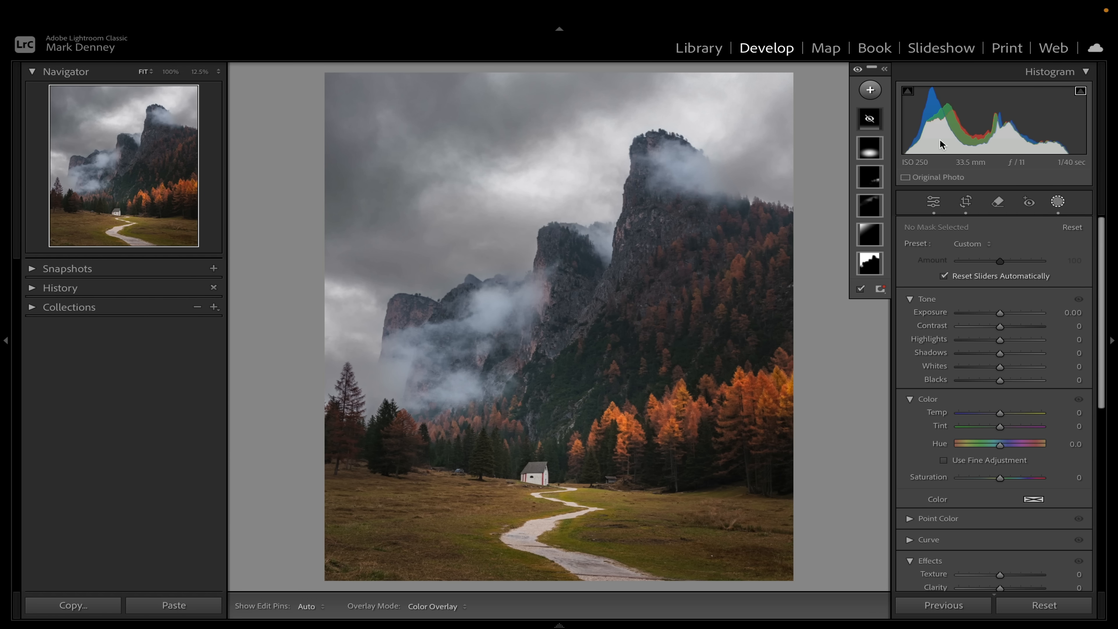
click(871, 91)
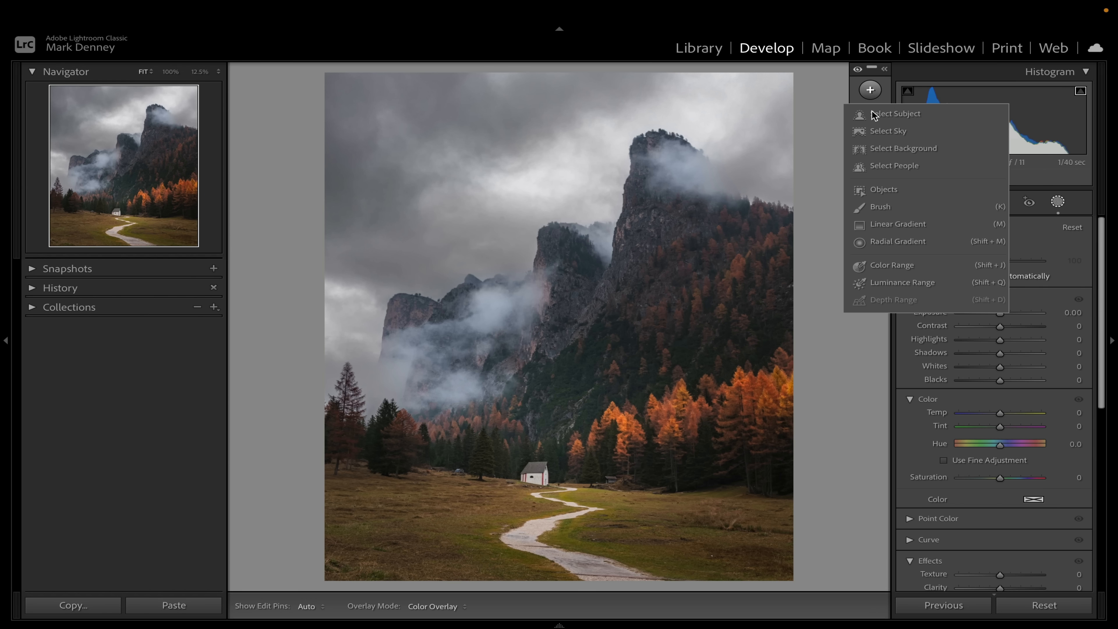
click(880, 206)
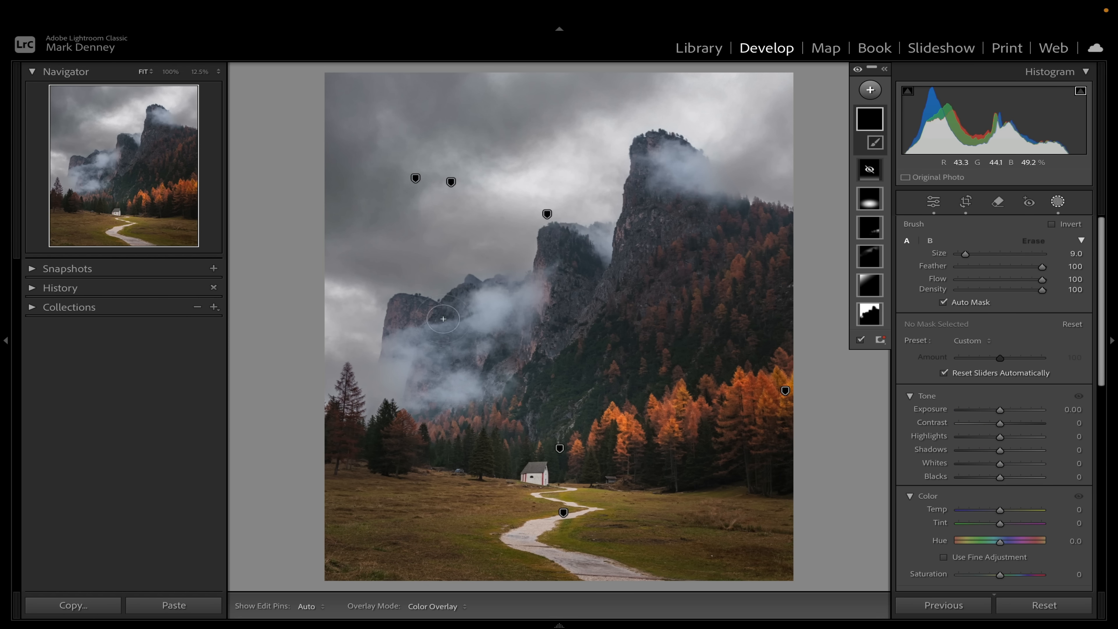
mouse_move(400, 347)
mouse_down()
mouse_move(480, 324)
mouse_move(481, 303)
mouse_move(520, 317)
mouse_move(541, 294)
mouse_move(485, 329)
mouse_move(465, 388)
mouse_move(418, 394)
mouse_move(398, 365)
mouse_up()
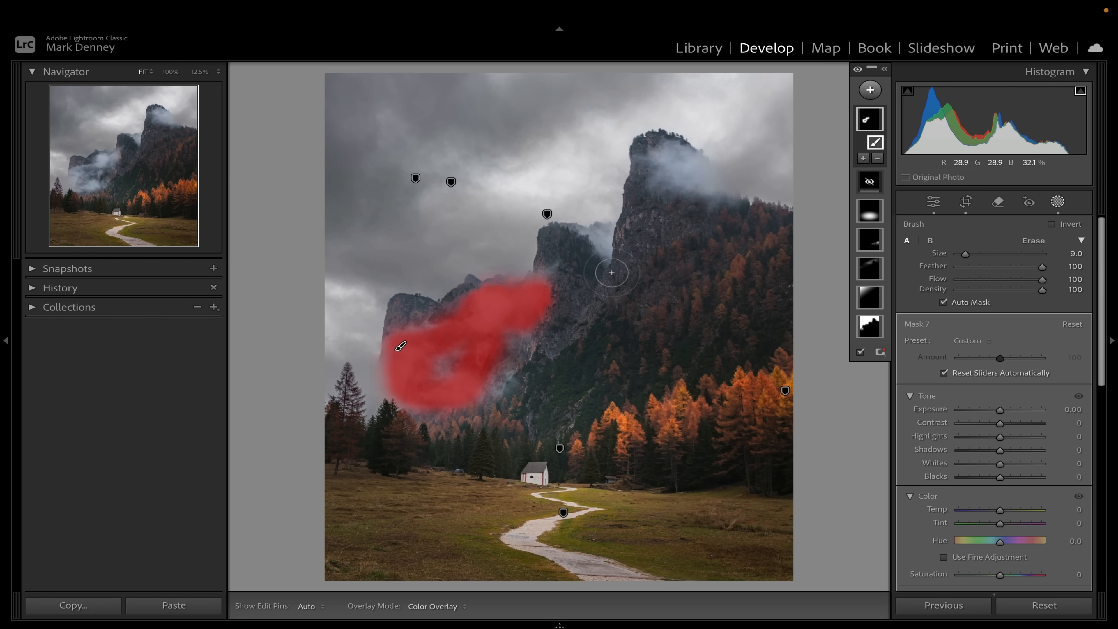
mouse_move(651, 194)
mouse_down()
mouse_move(670, 155)
mouse_move(725, 209)
mouse_up()
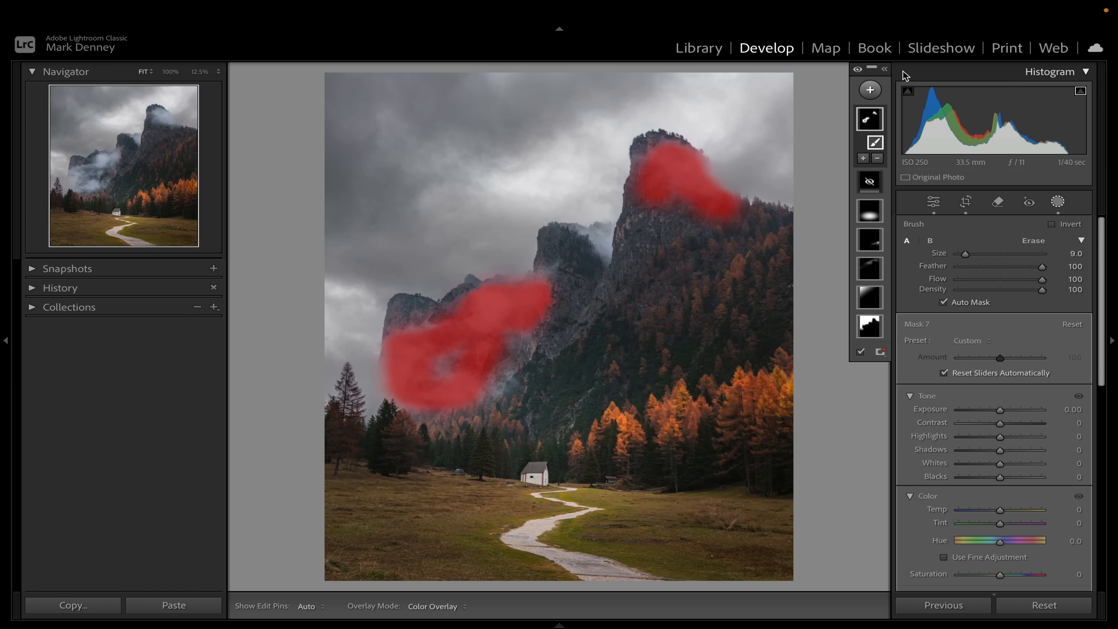
- Subtract a Color Range from the fog mask, sampling the dark rock face below the tall peak
click(885, 70)
click(854, 161)
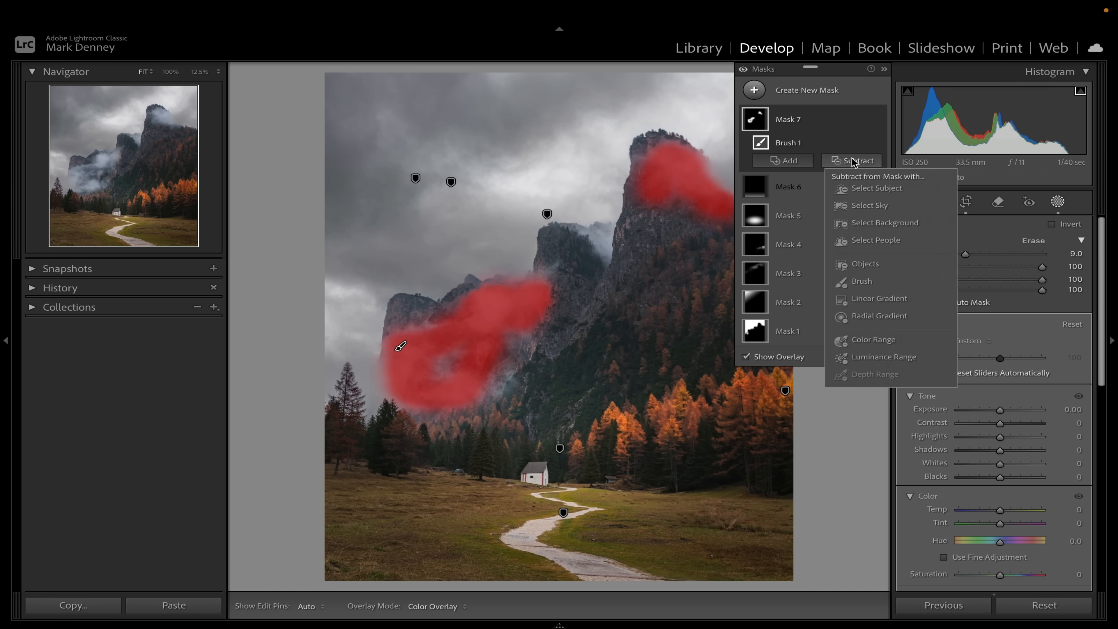
click(873, 341)
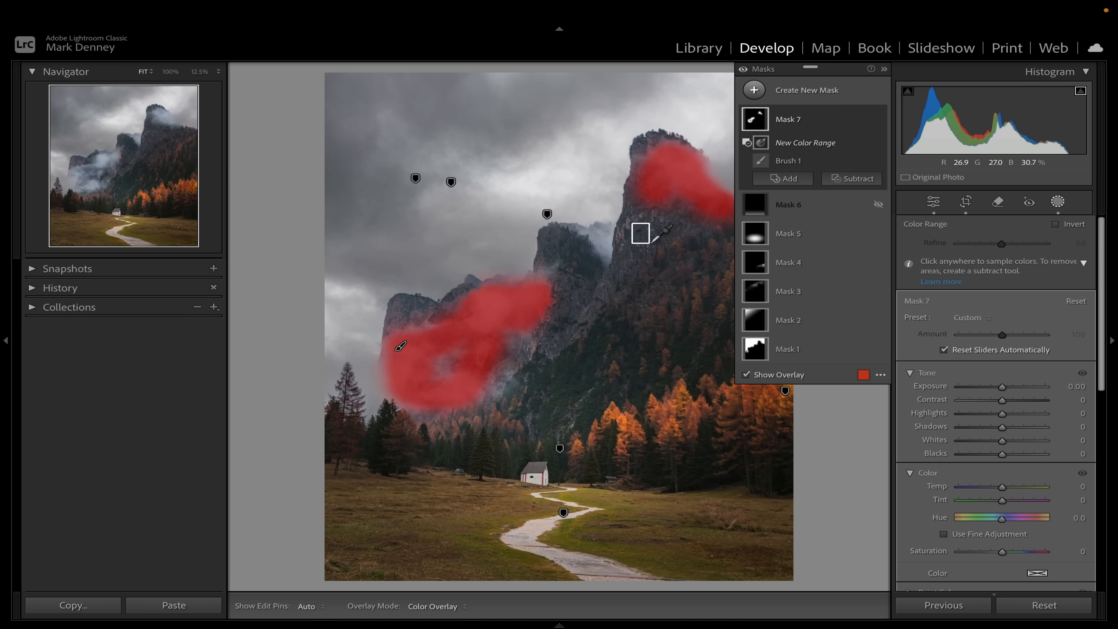
click(643, 234)
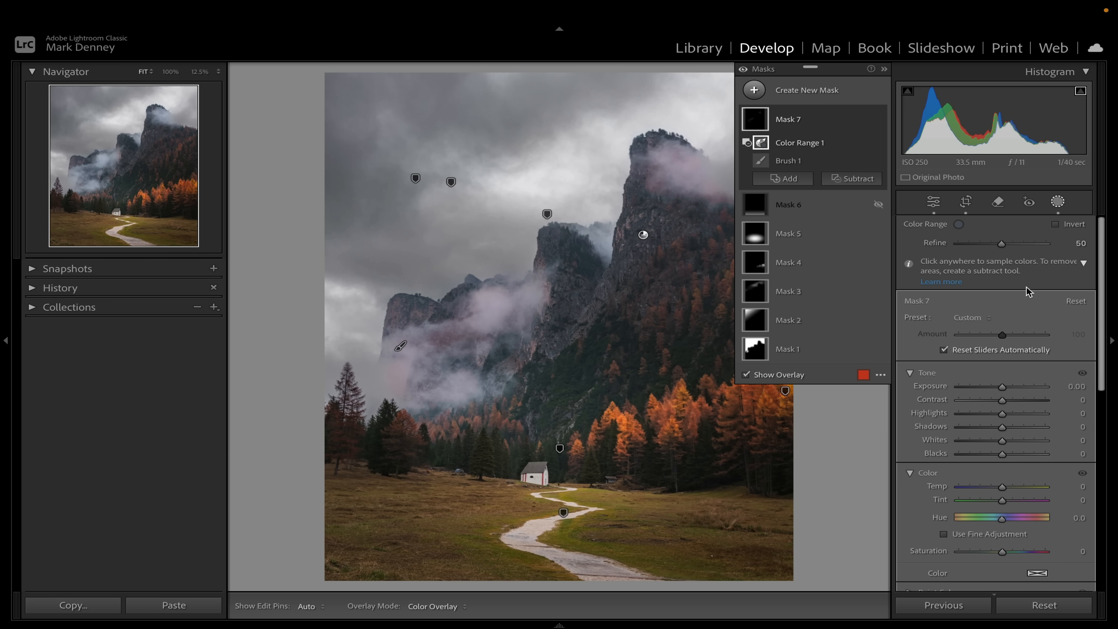
- Warm the masked fog by setting the mask's Temp to 35
drag(1004, 487, 944, 485)
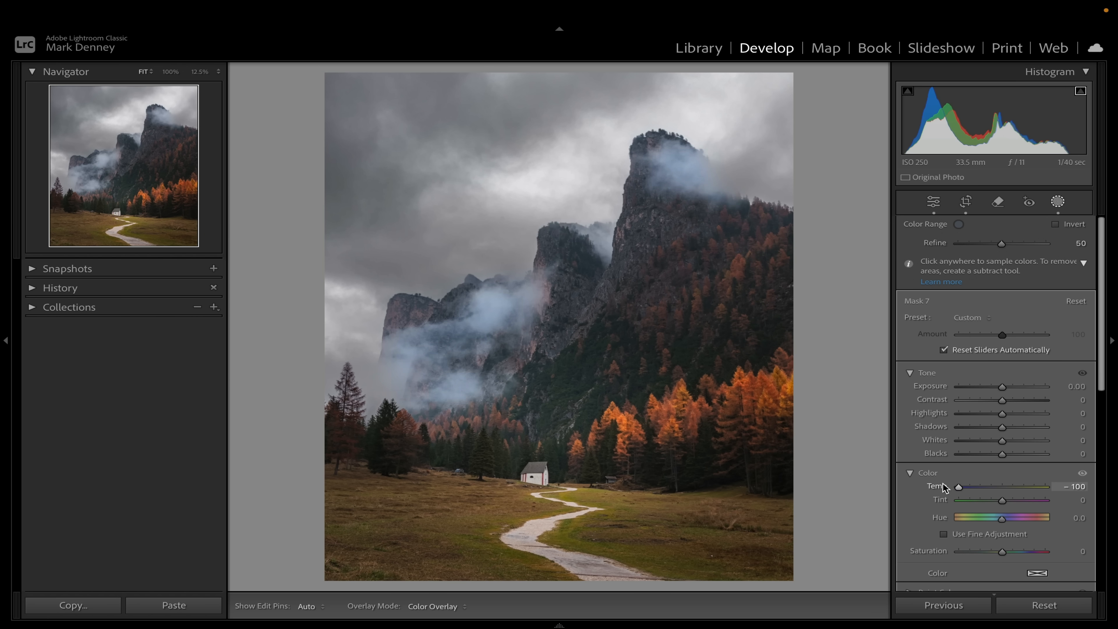
drag(1051, 483, 898, 490)
drag(1015, 492, 1016, 493)
mouse_move(880, 112)
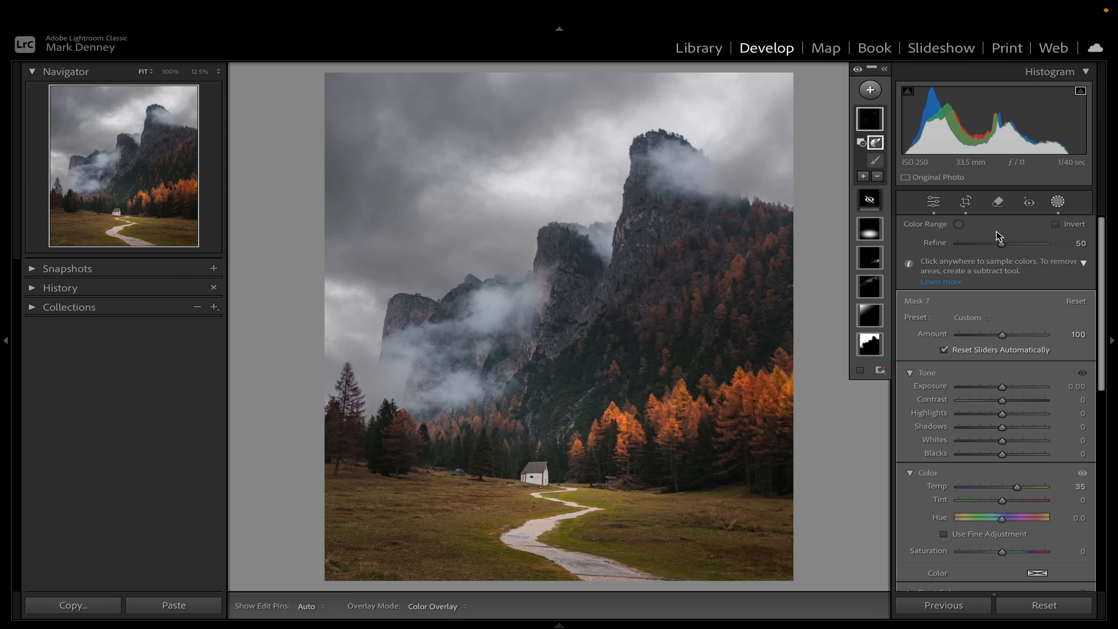
- Raise the overall Exposure of the photo to +0.35 in the Basic adjustments
click(933, 203)
click(1060, 224)
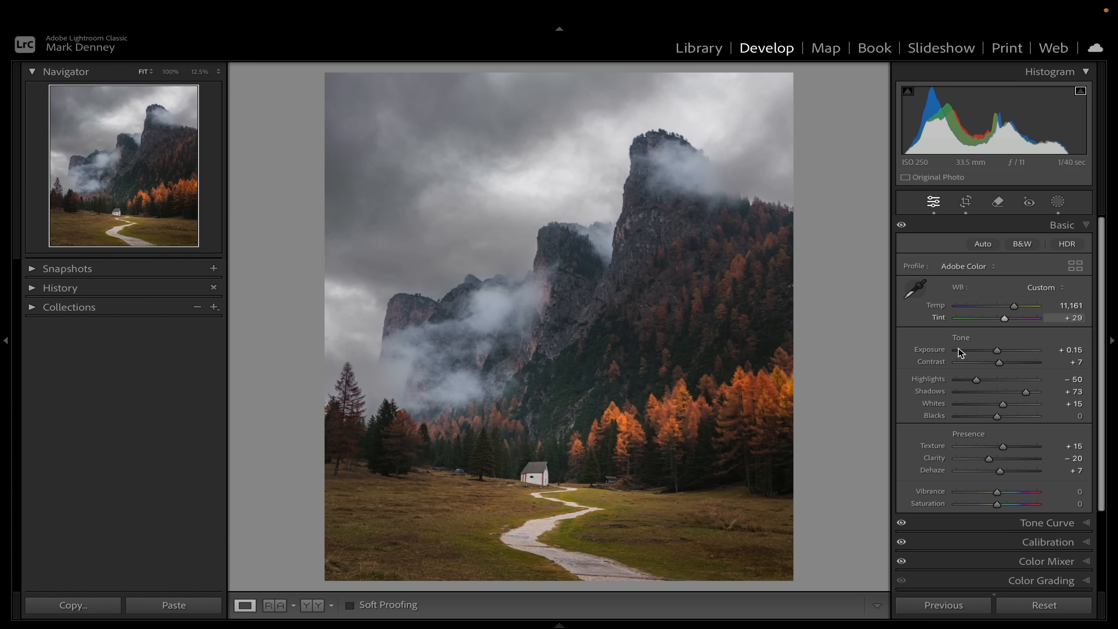
drag(998, 352, 999, 353)
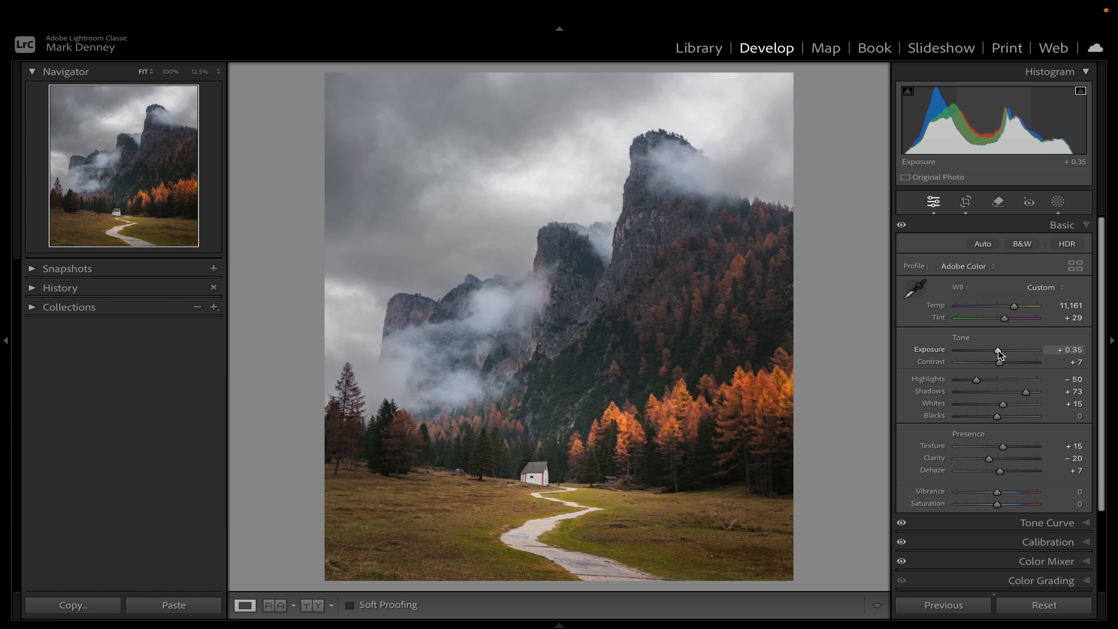
- Add a subtle post-crop vignette with the Amount set to -10
scroll(962, 529, down, 3)
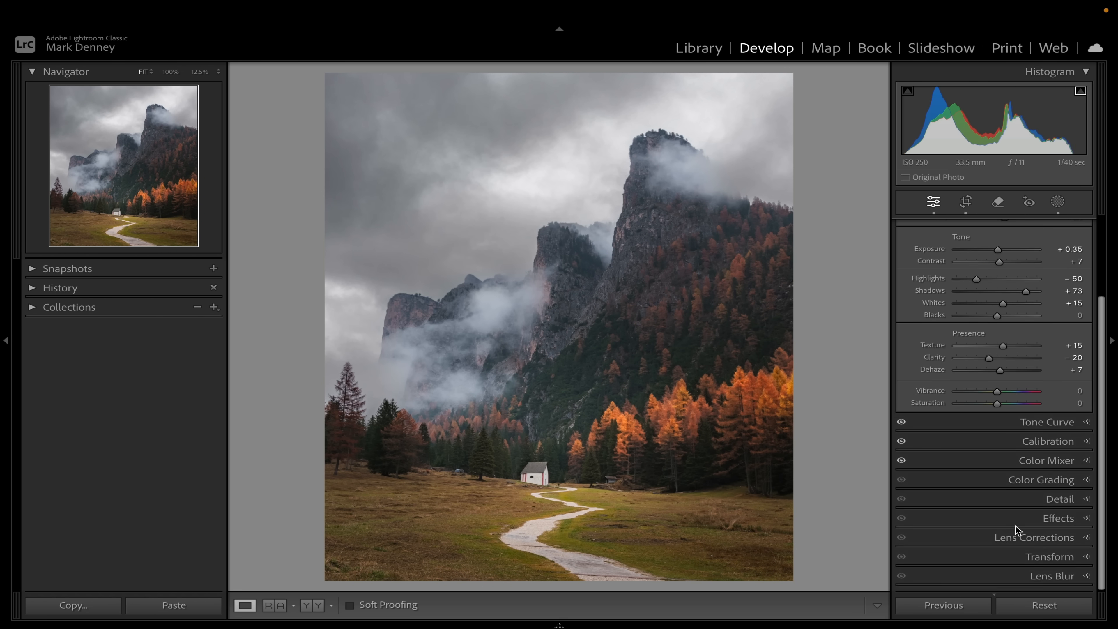
click(1059, 517)
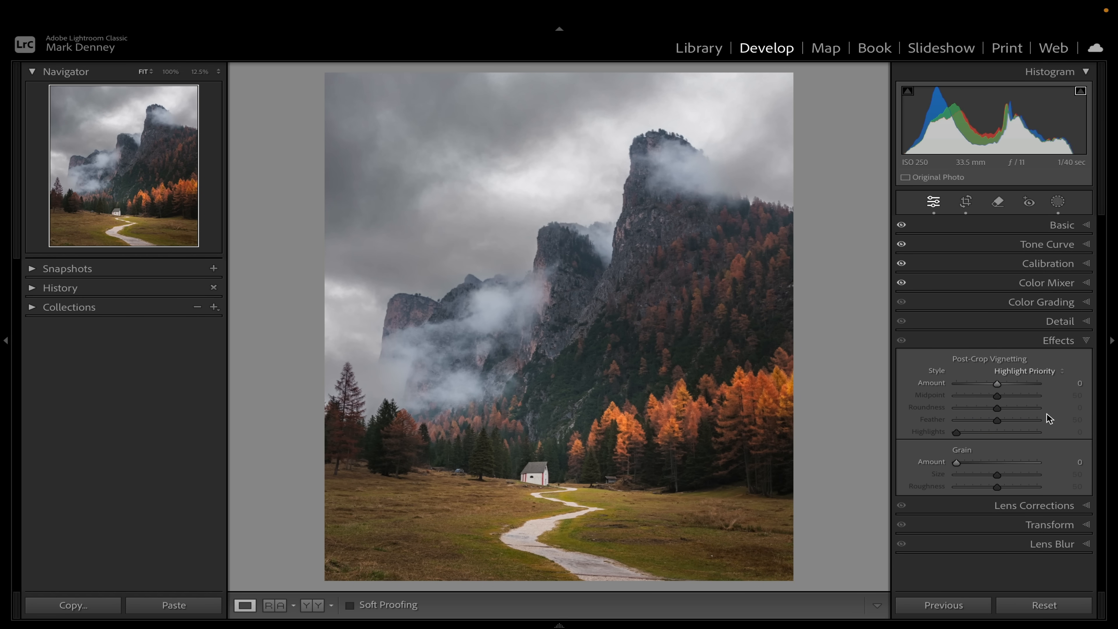
drag(997, 384, 993, 386)
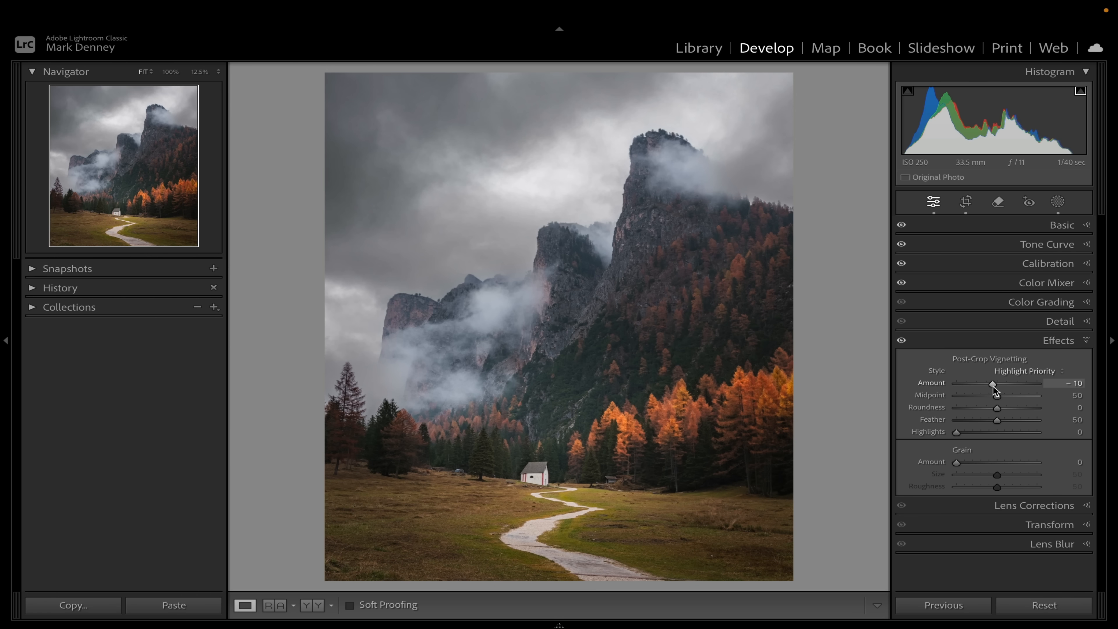
click(1056, 341)
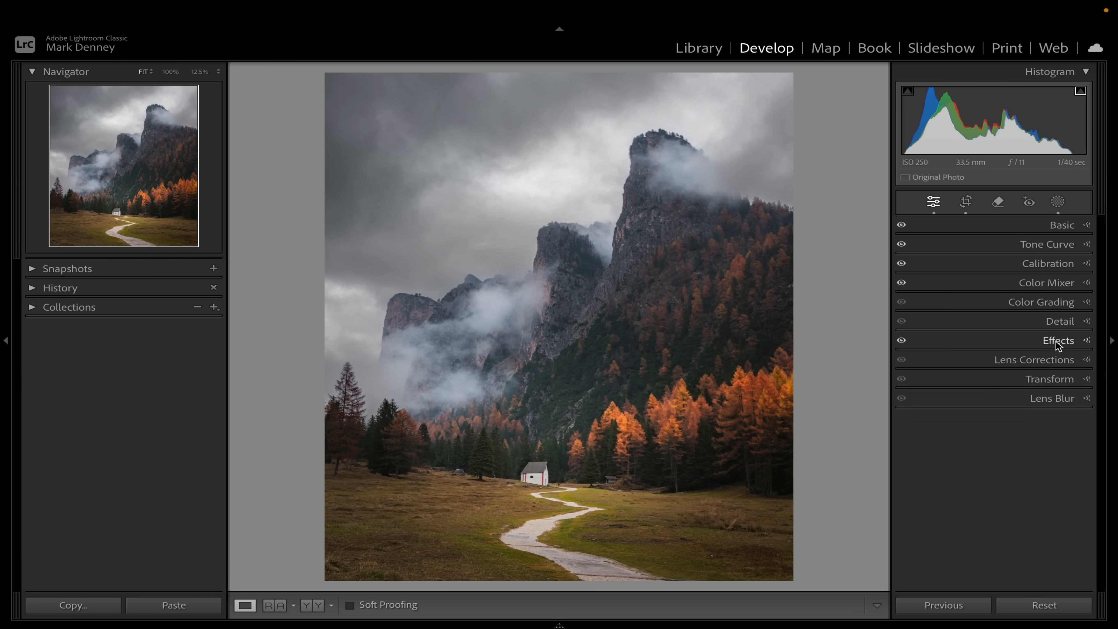
- Sharpen the photo with Amount 120, Radius 1.5, Detail 75 and Masking 90
click(1065, 321)
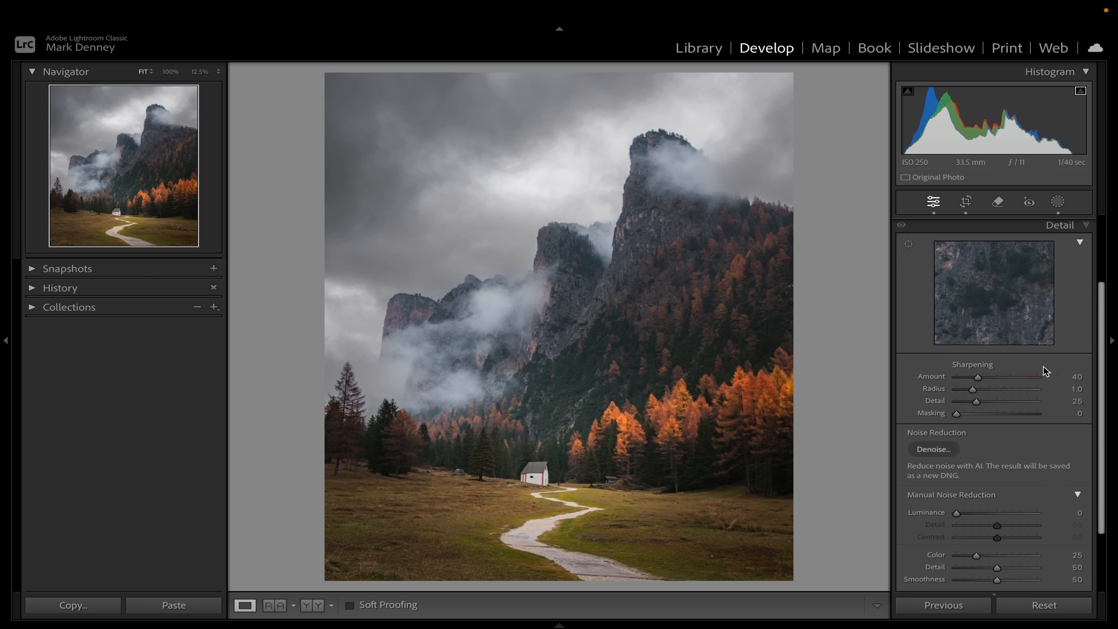
click(1020, 377)
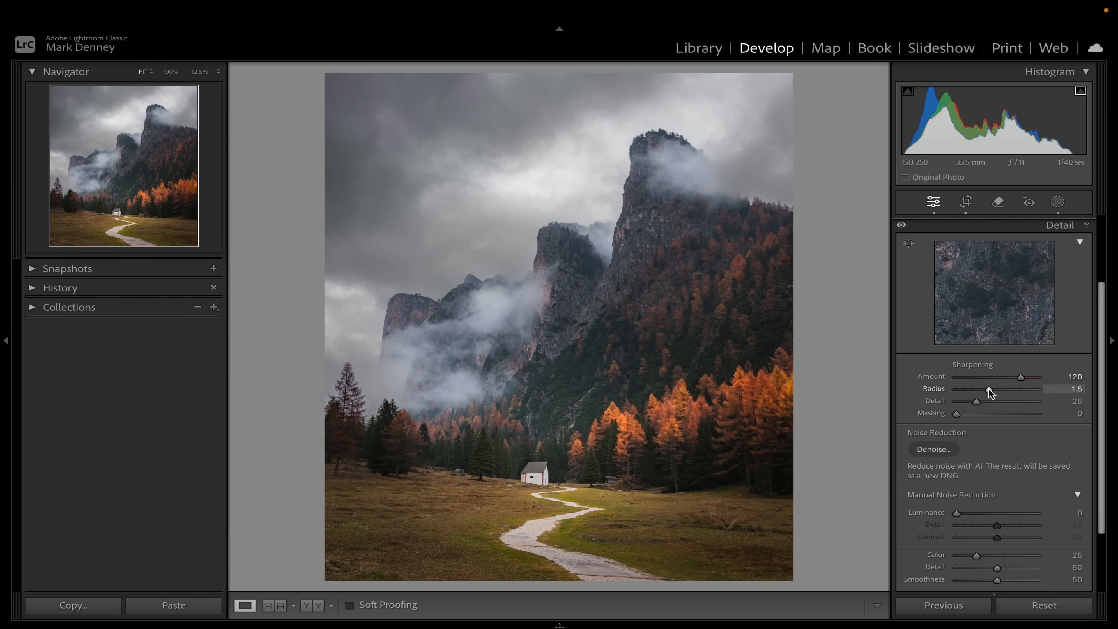
drag(1020, 401, 1017, 399)
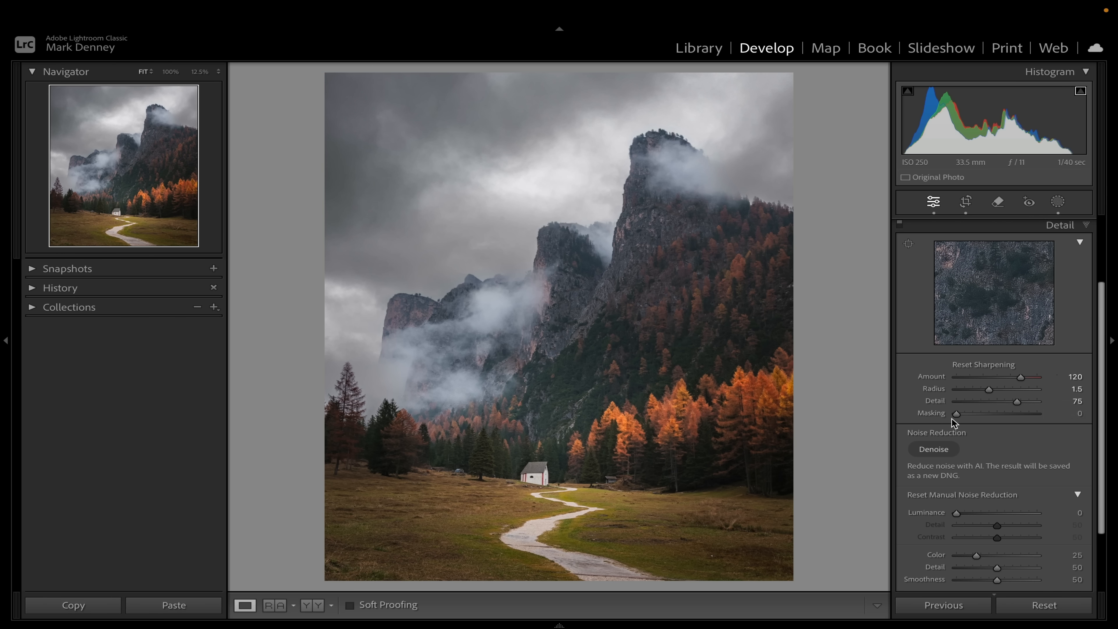
drag(956, 414, 1028, 414)
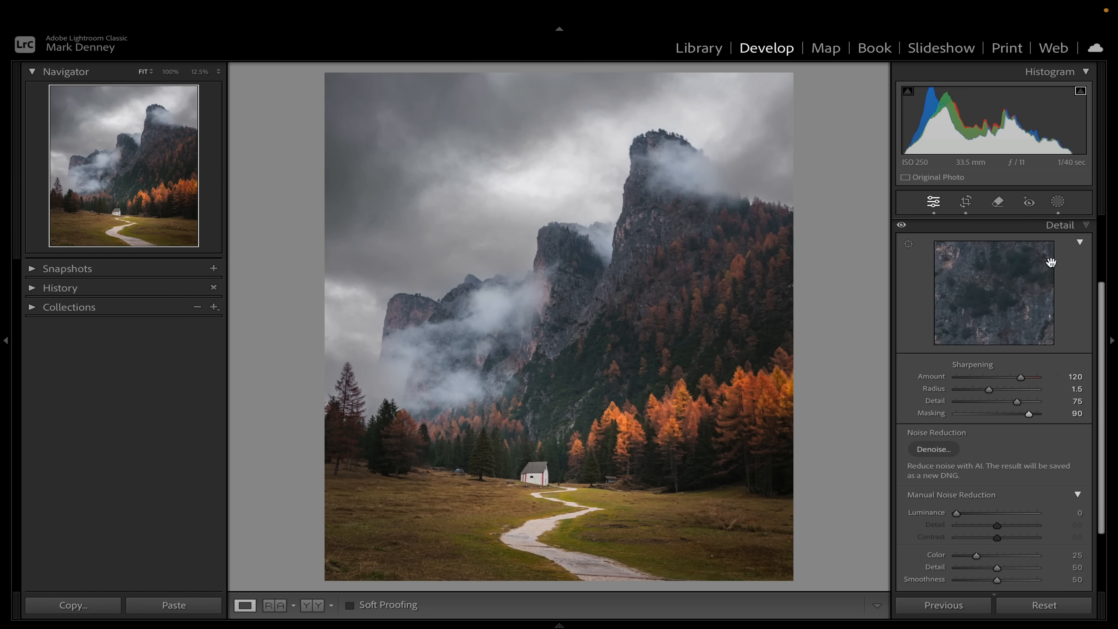
click(1069, 225)
- Compare the edited photo with its original unedited version
key(backslash)
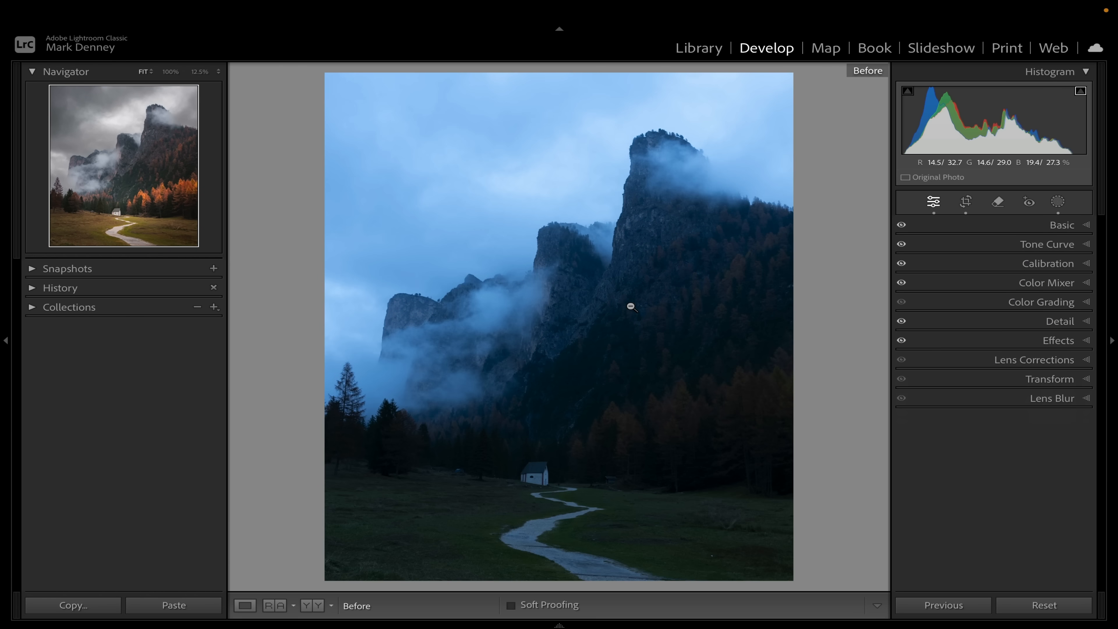
key(backslash)
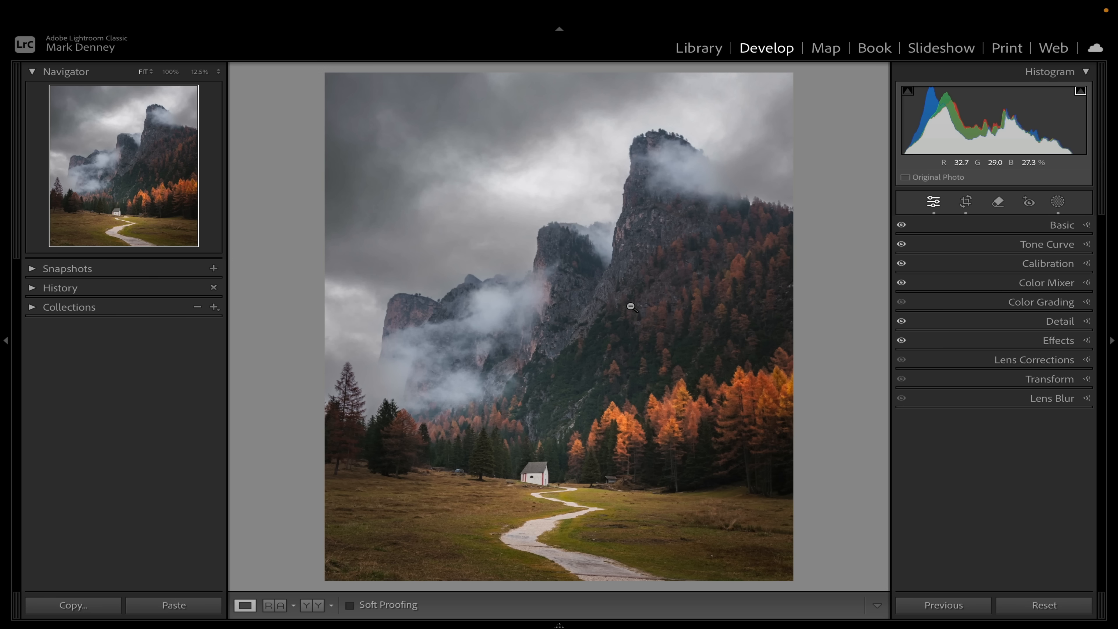
key(backslash)
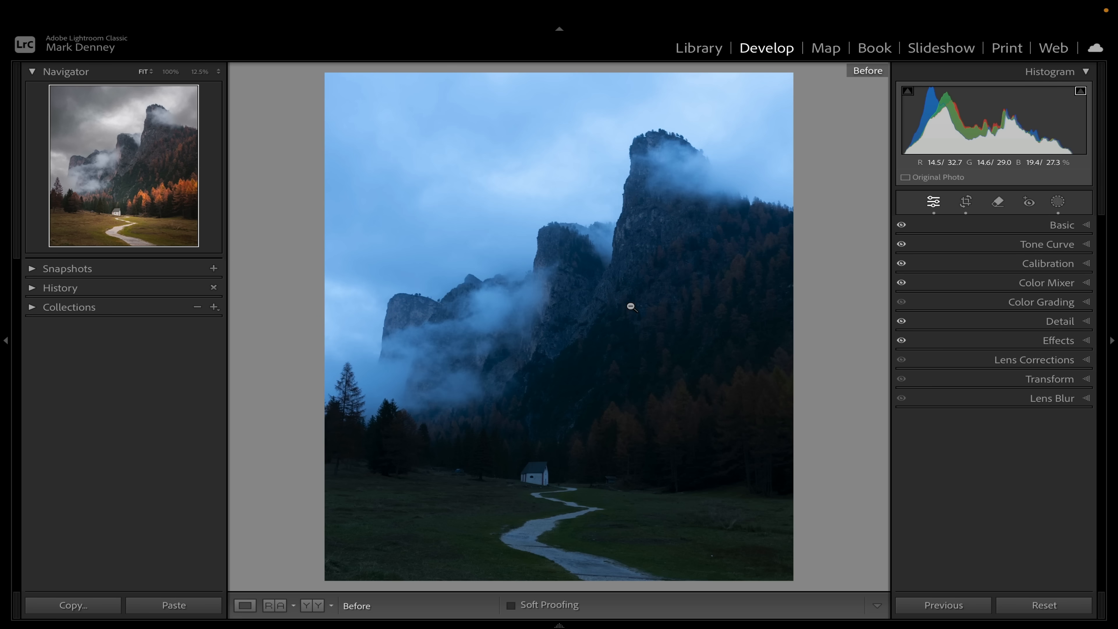
key(backslash)
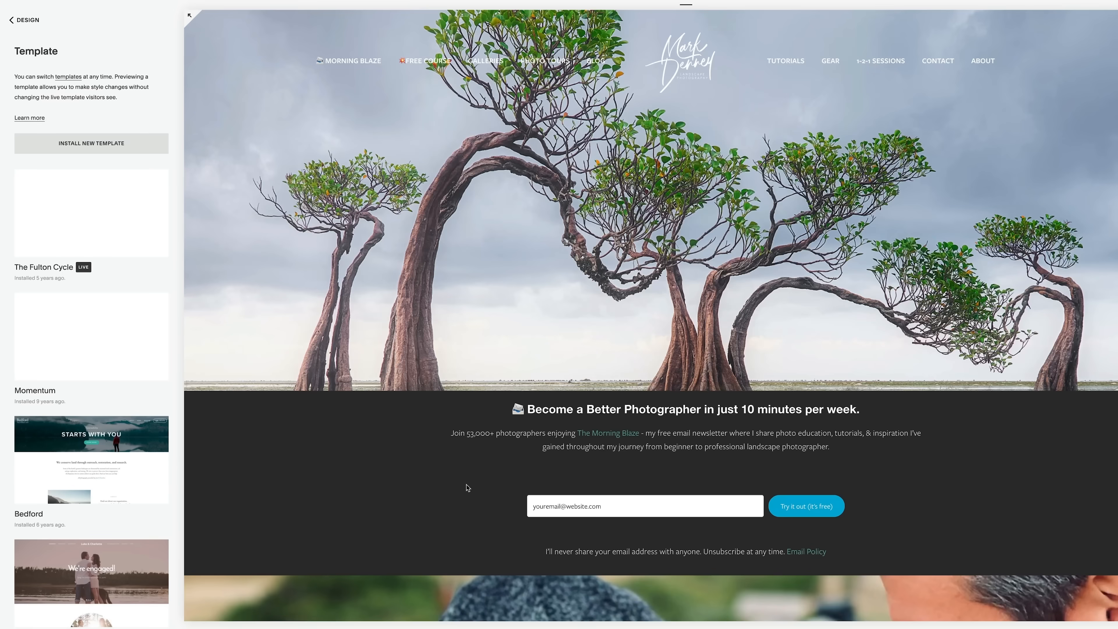
scroll(465, 487, down, 8)
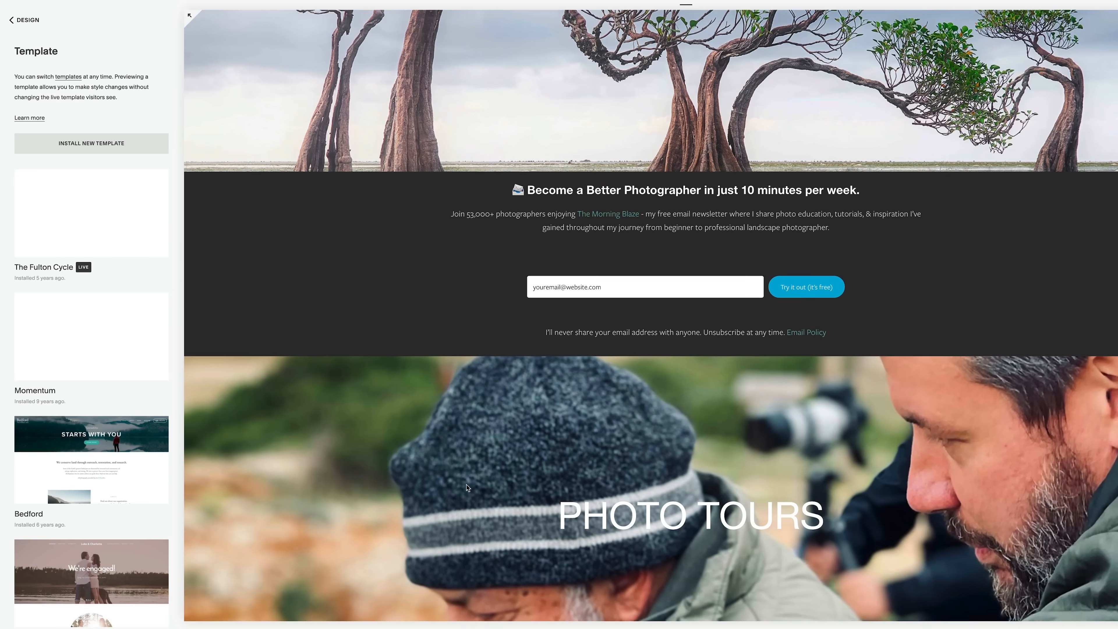
scroll(467, 487, down, 10)
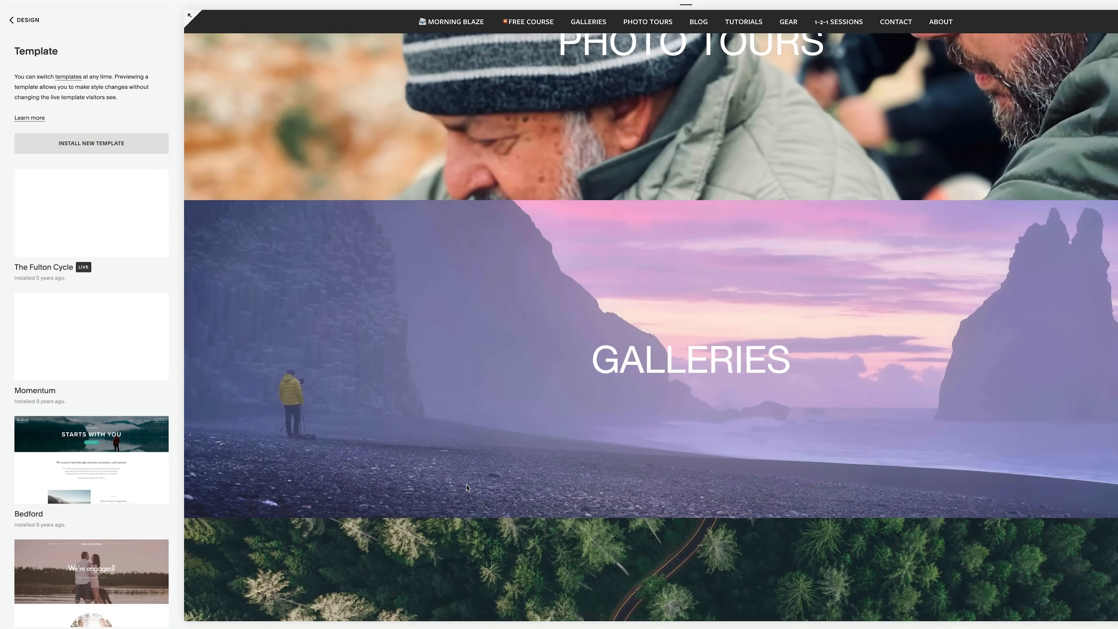
- Look through the photography website's home page in the Squarespace template preview, from the section banners down to the sponsors and course sign-up
scroll(467, 487, down, 10)
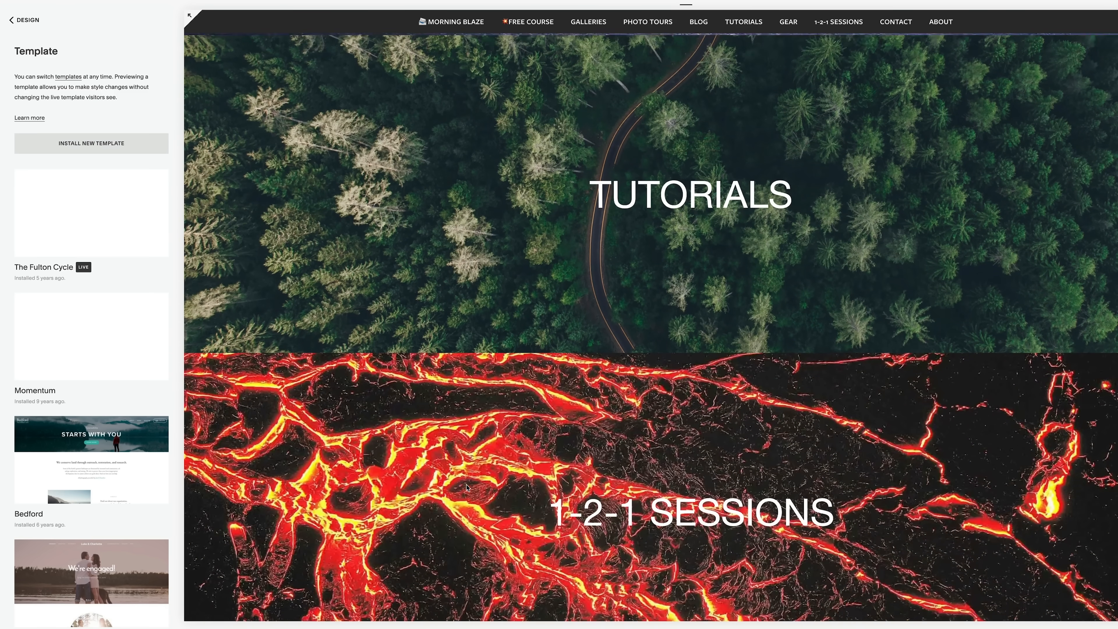
scroll(467, 488, down, 9)
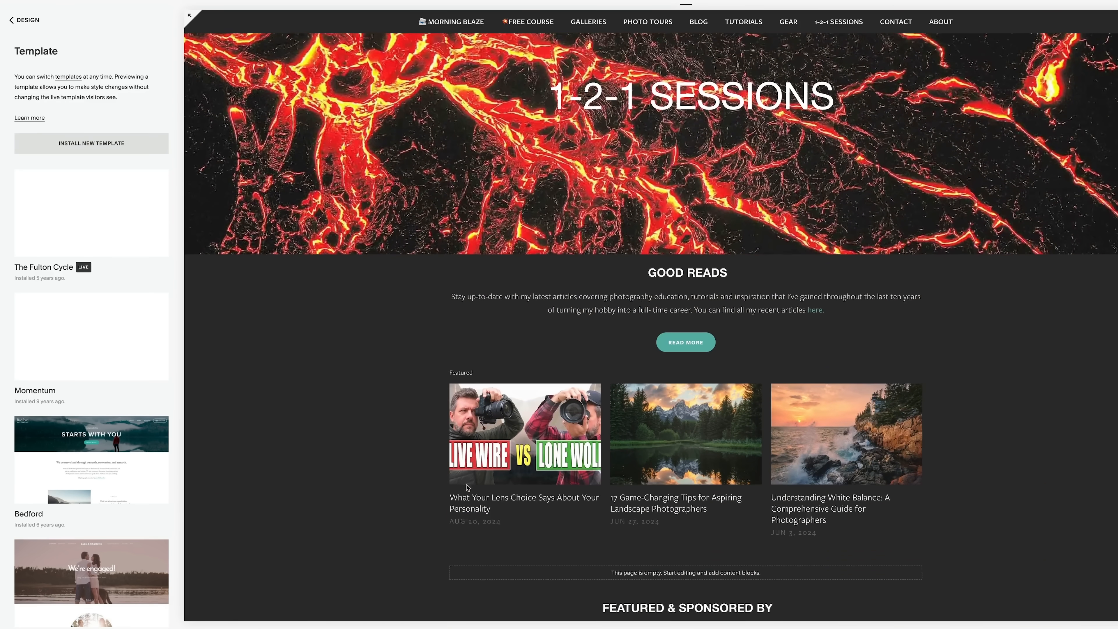
scroll(467, 487, down, 4)
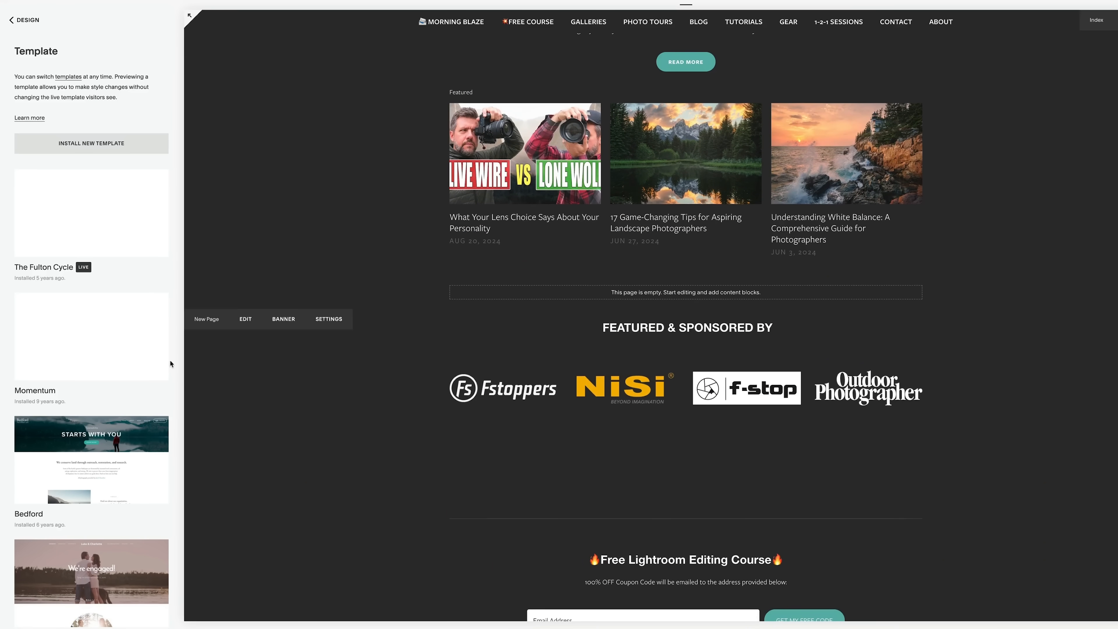
scroll(115, 321, down, 3)
scroll(105, 310, down, 7)
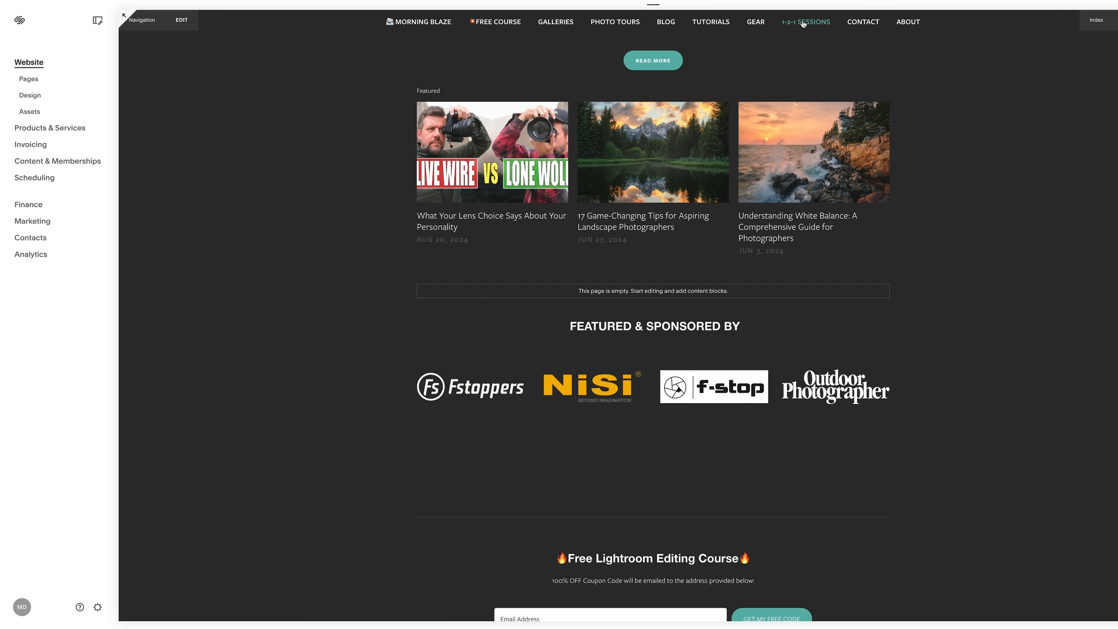
- Open the 60 Minute 1-2-1 Virtual Session product from the website's 1-2-1 Sessions page and view its details
click(803, 23)
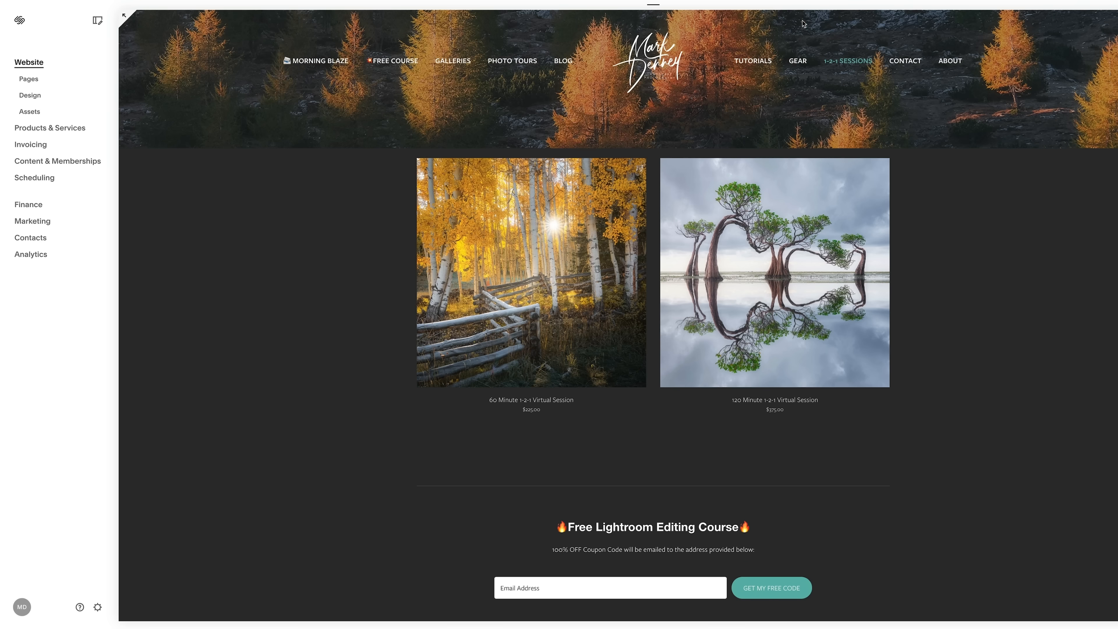
click(556, 317)
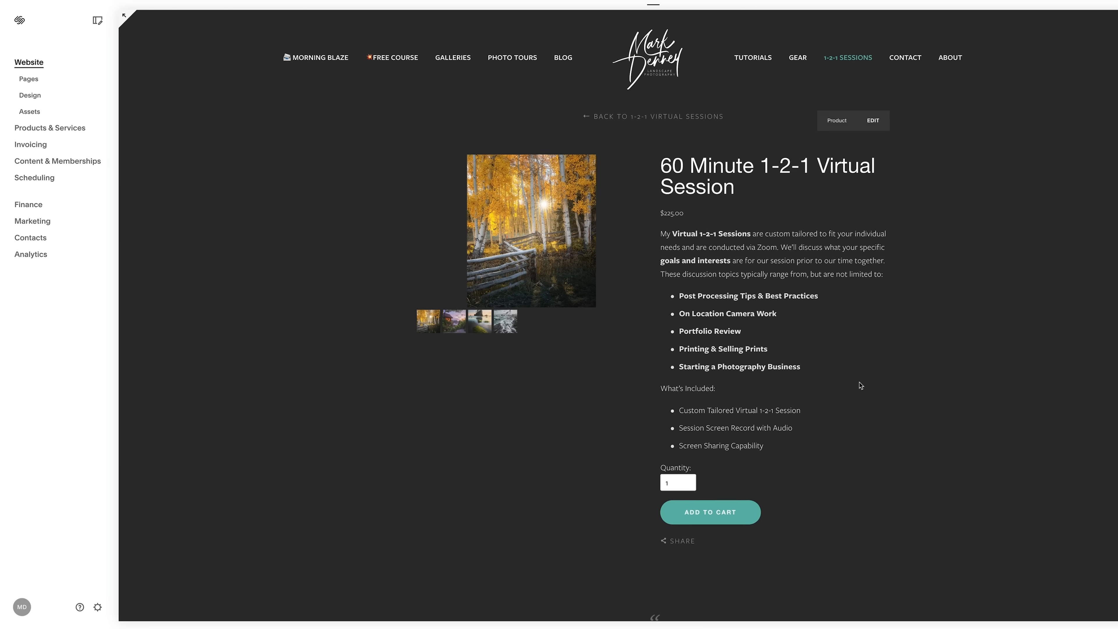
scroll(861, 385, down, 1)
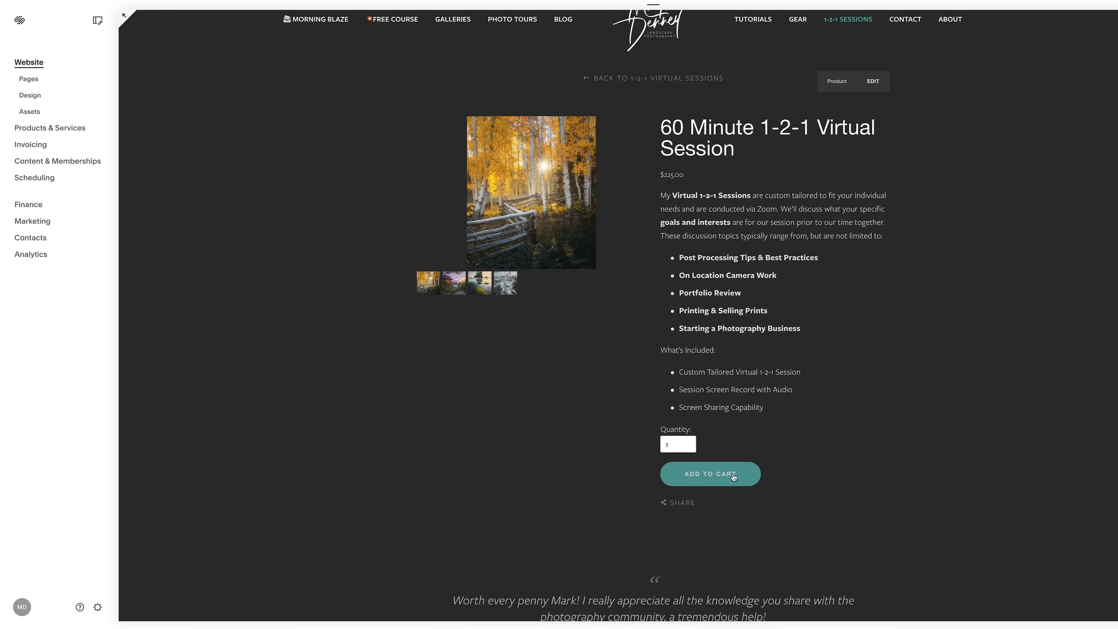
- Add one 60 Minute 1-2-1 Virtual Session to the cart and check out with the customer's e-mail as far as the payment details
click(732, 475)
click(707, 295)
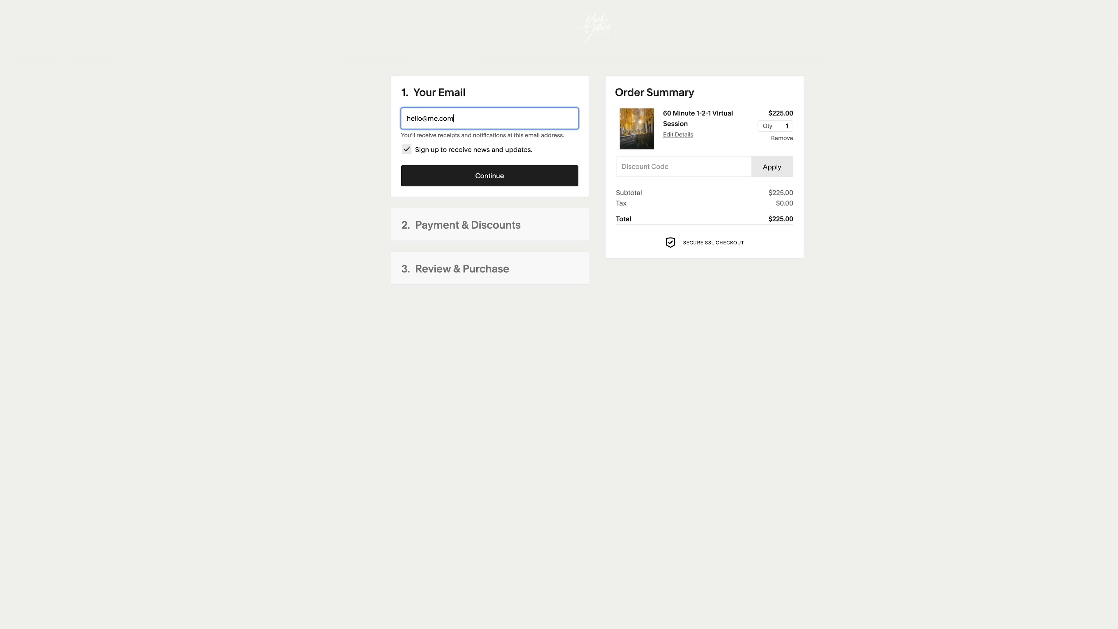
click(488, 176)
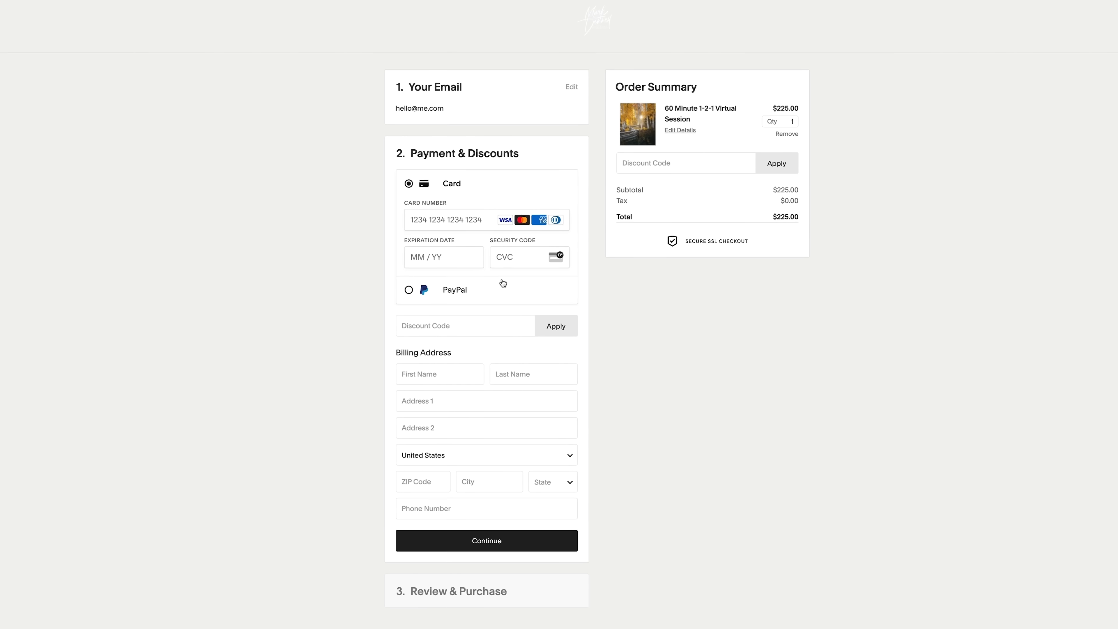